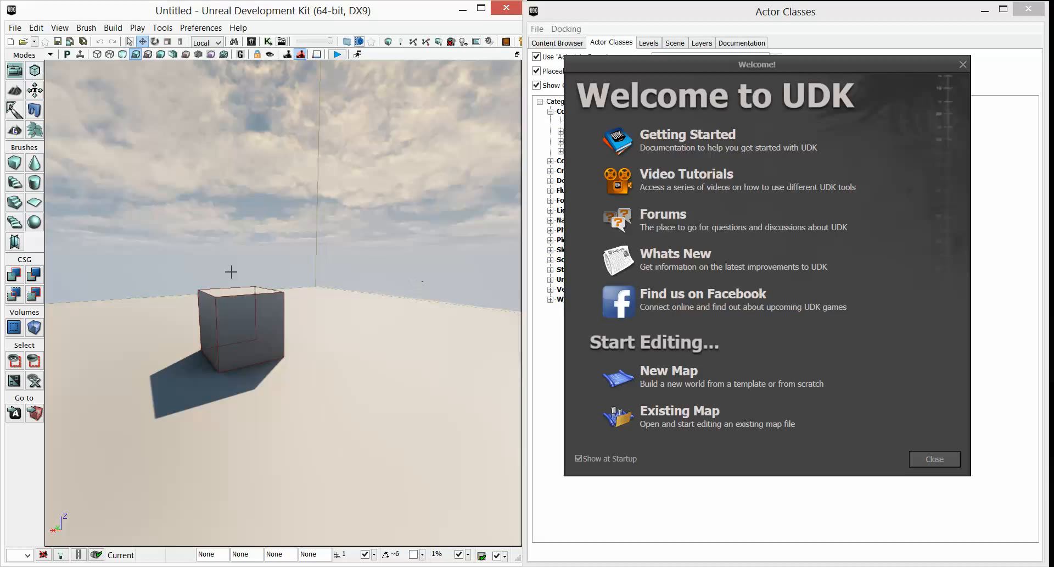
Create a new map from the Blank Map template.
drag(322, 372, 295, 378)
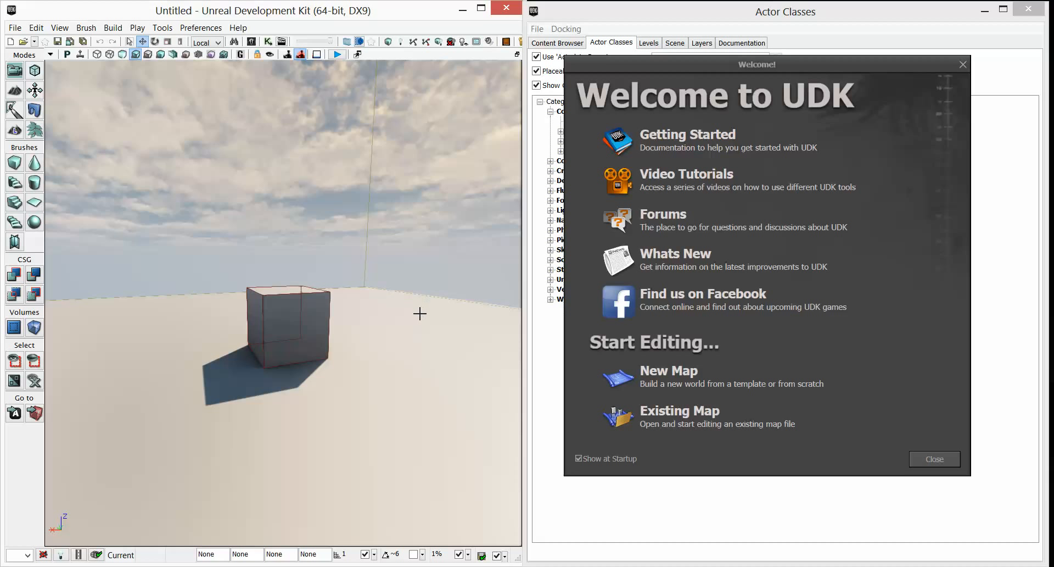
click(656, 379)
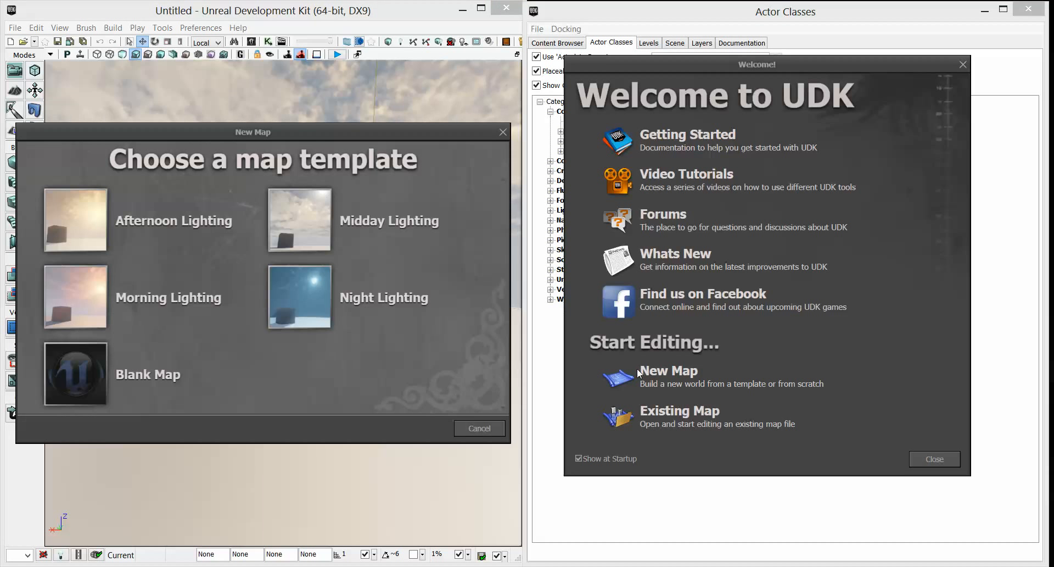
click(120, 385)
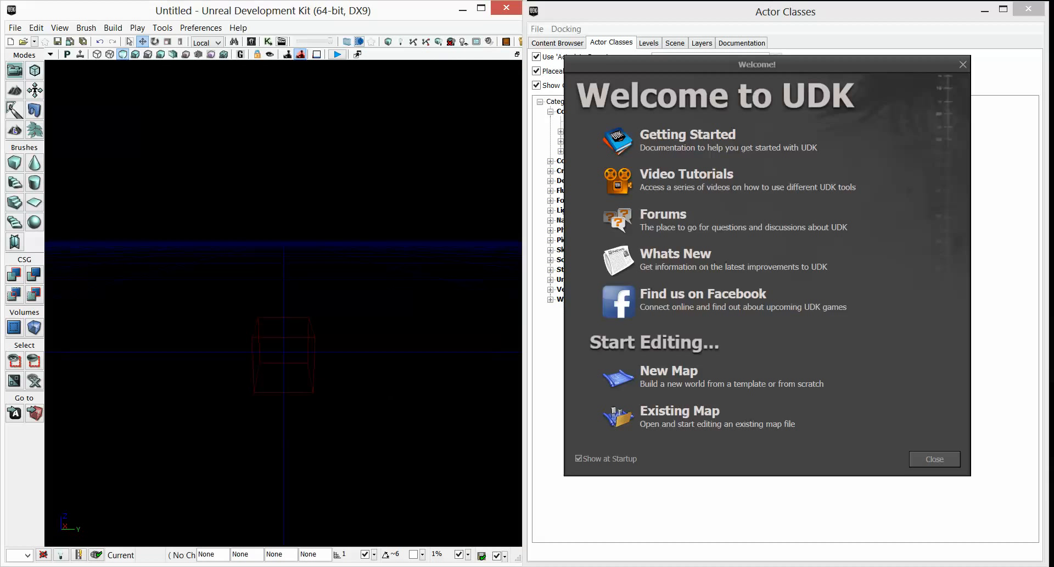
Create a new terrain at location 0,0,0 with 16 by 16 patches and no layer setup.
right_drag(283, 302, 316, 317)
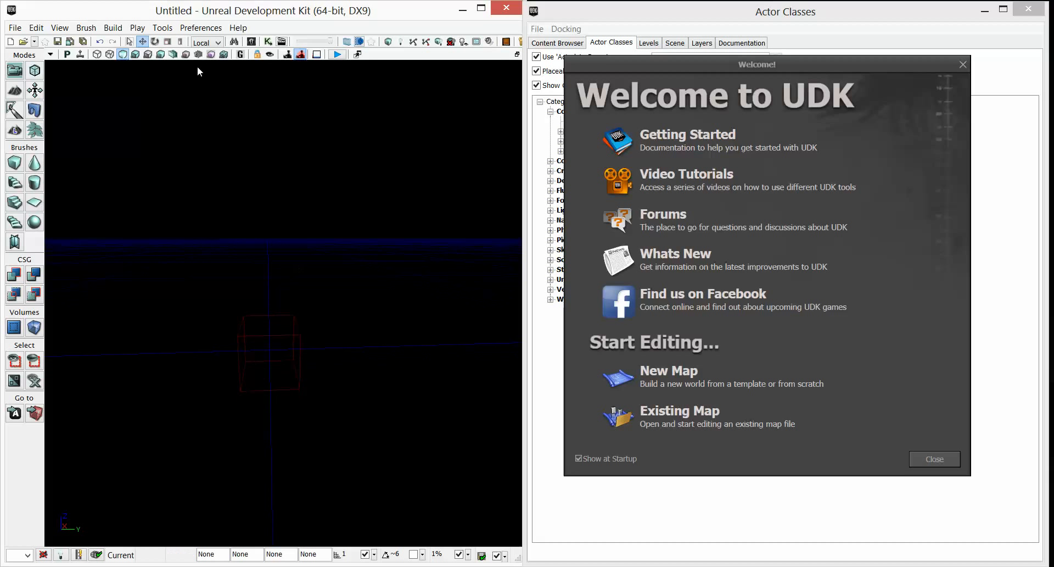
click(162, 28)
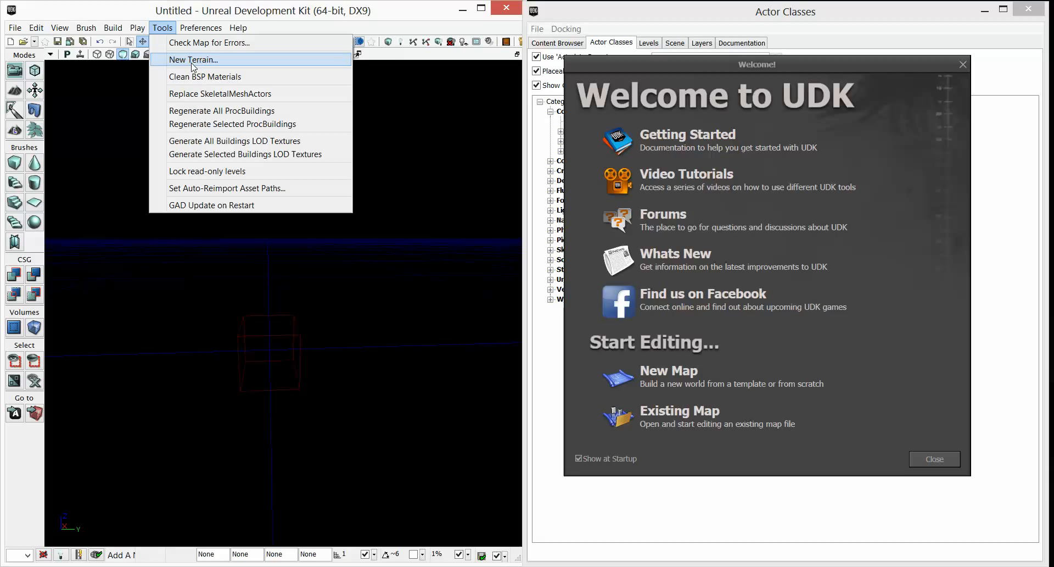
click(192, 63)
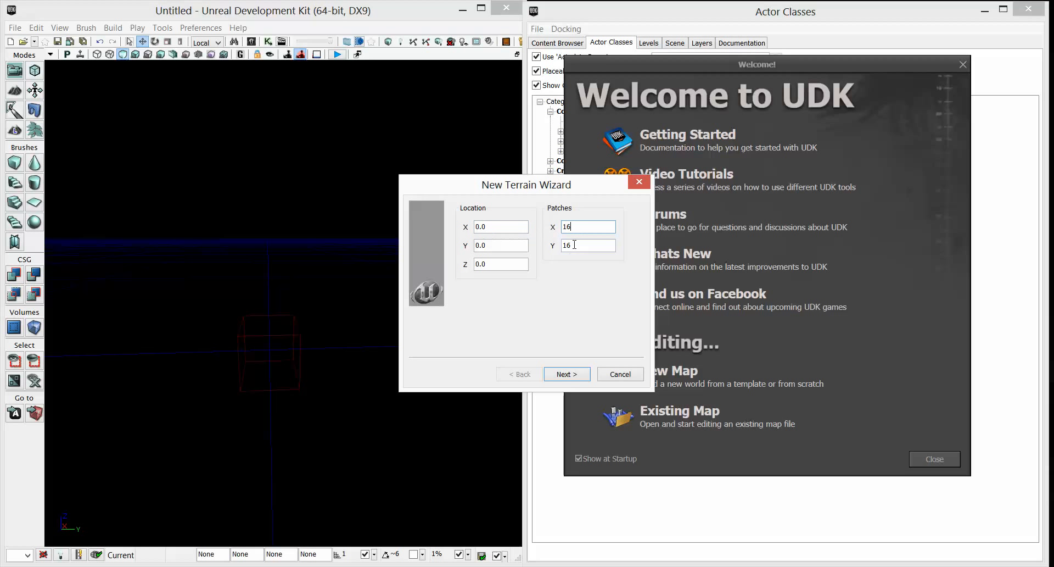
click(565, 373)
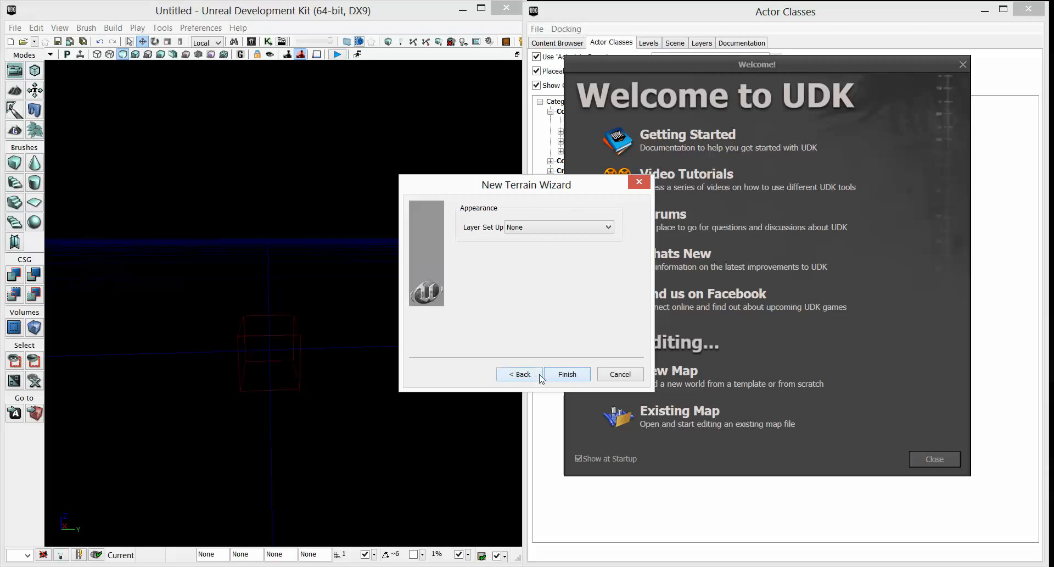
click(567, 374)
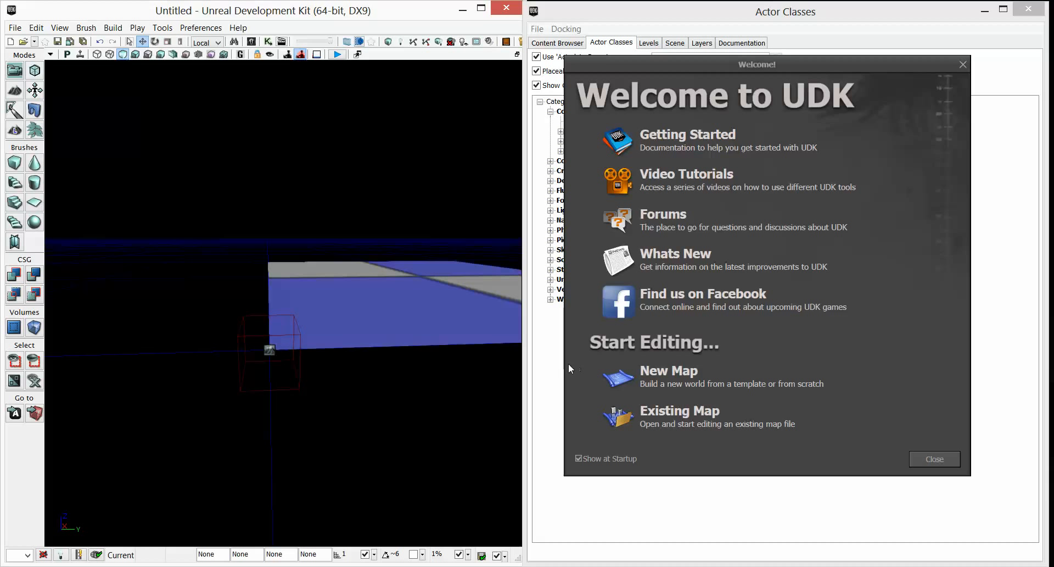
Close the welcome window and search the Content Browser's Materials for grass.
drag(392, 343, 392, 344)
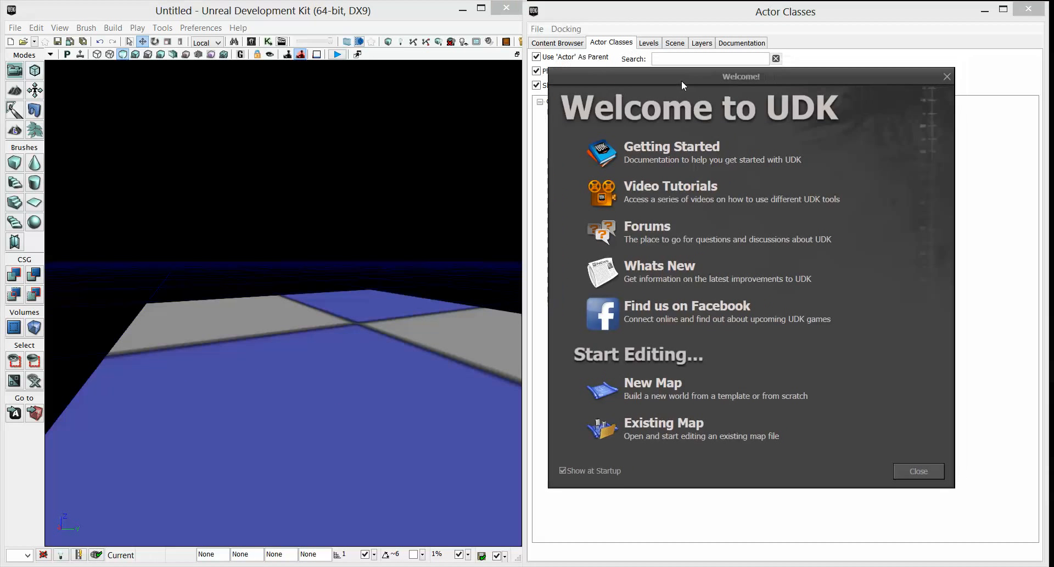
click(683, 29)
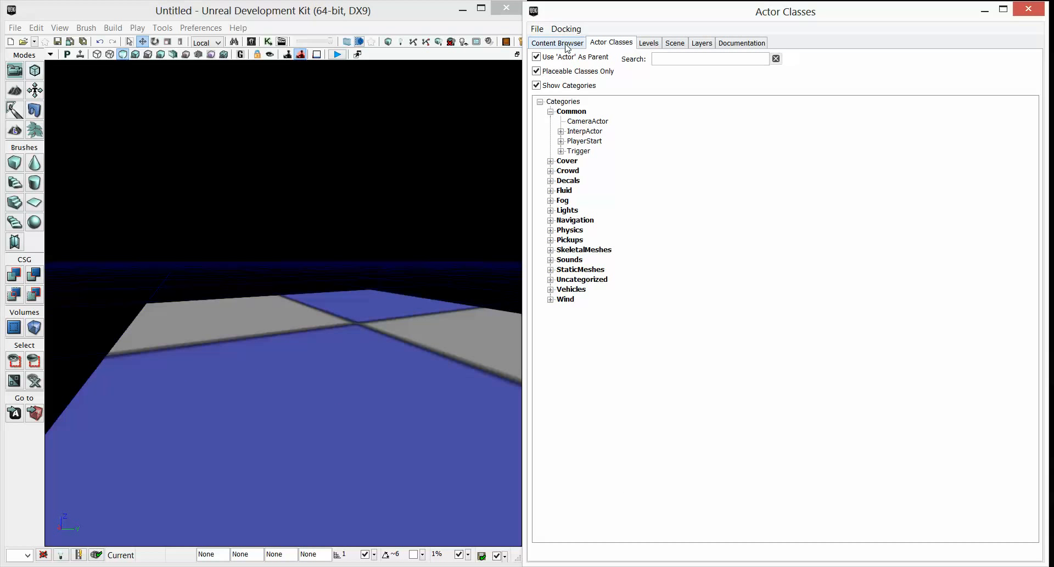
click(571, 43)
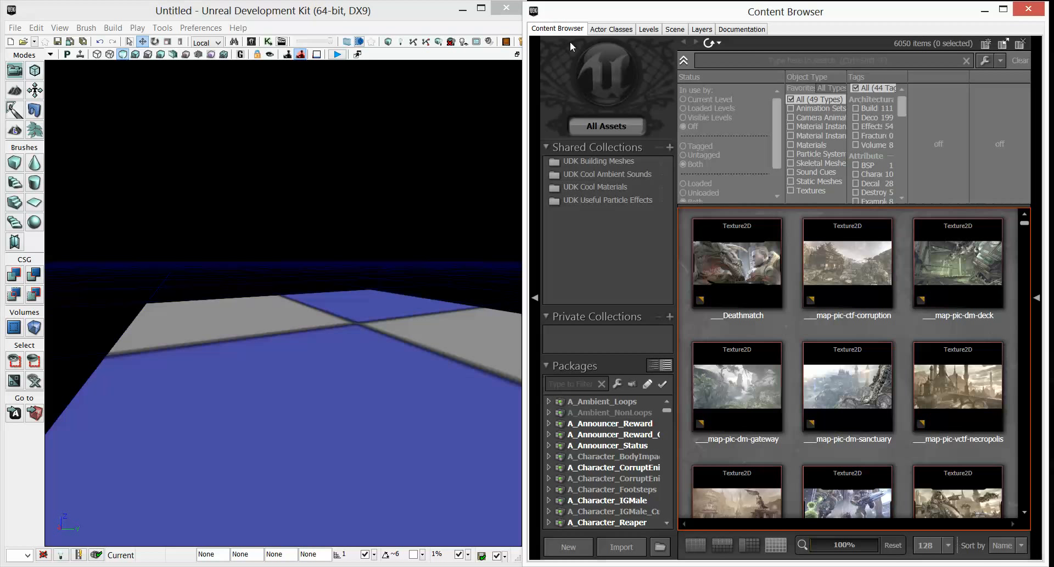
click(790, 145)
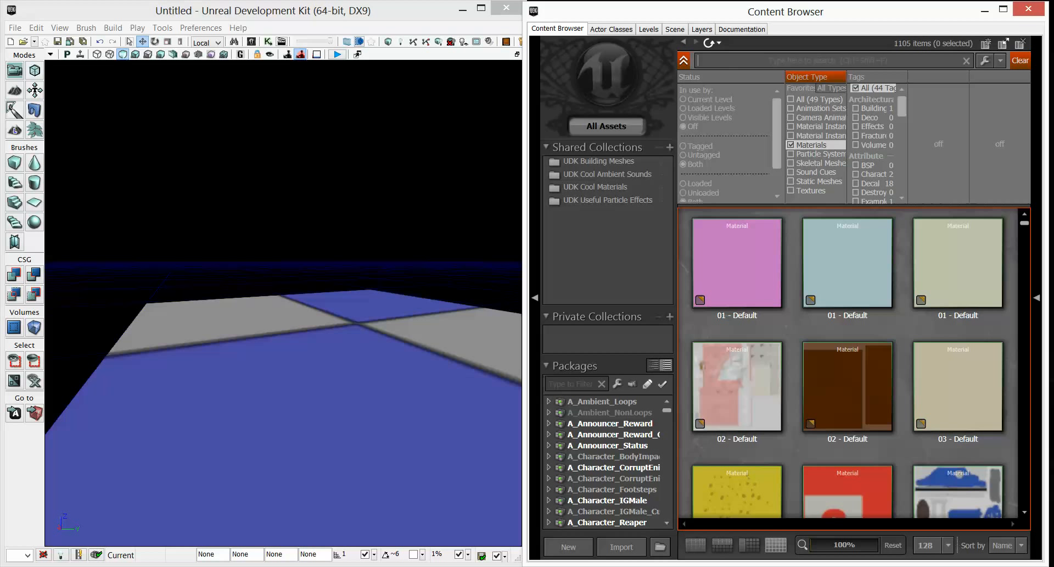
text(grass)
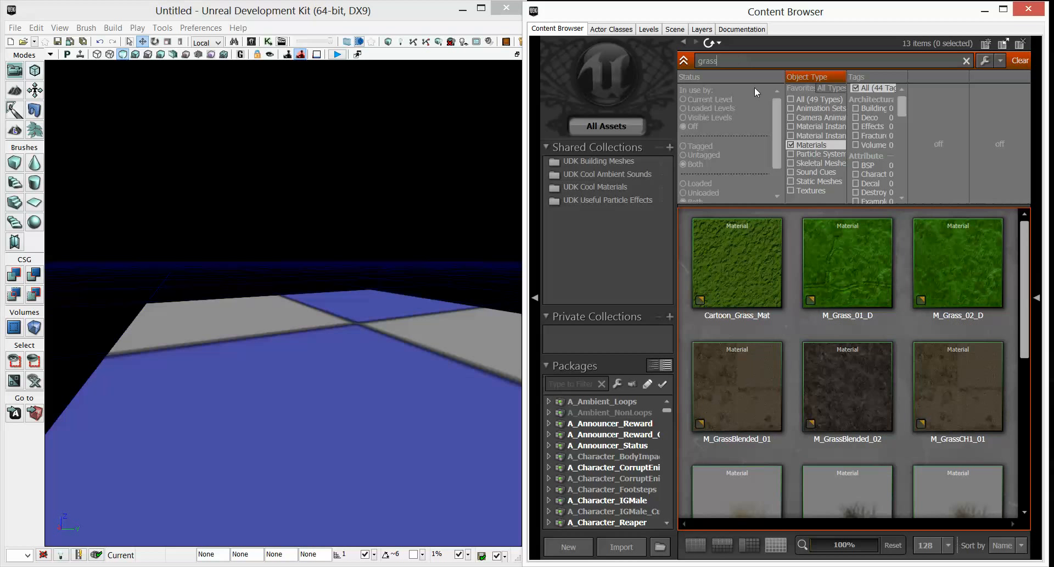
Fully load the M_Grass_02_D material and keep it selected.
click(931, 255)
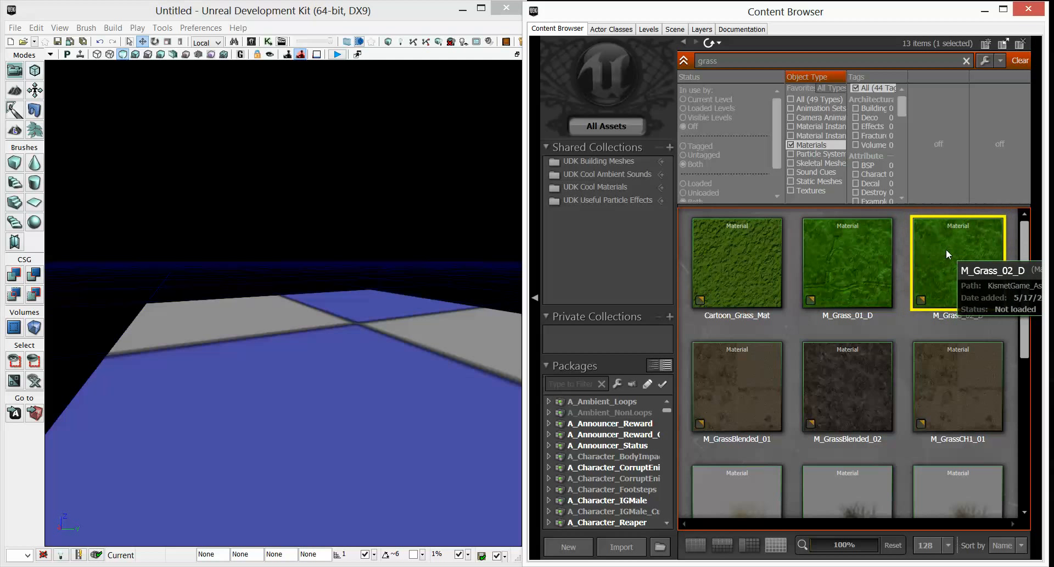
right_click(947, 249)
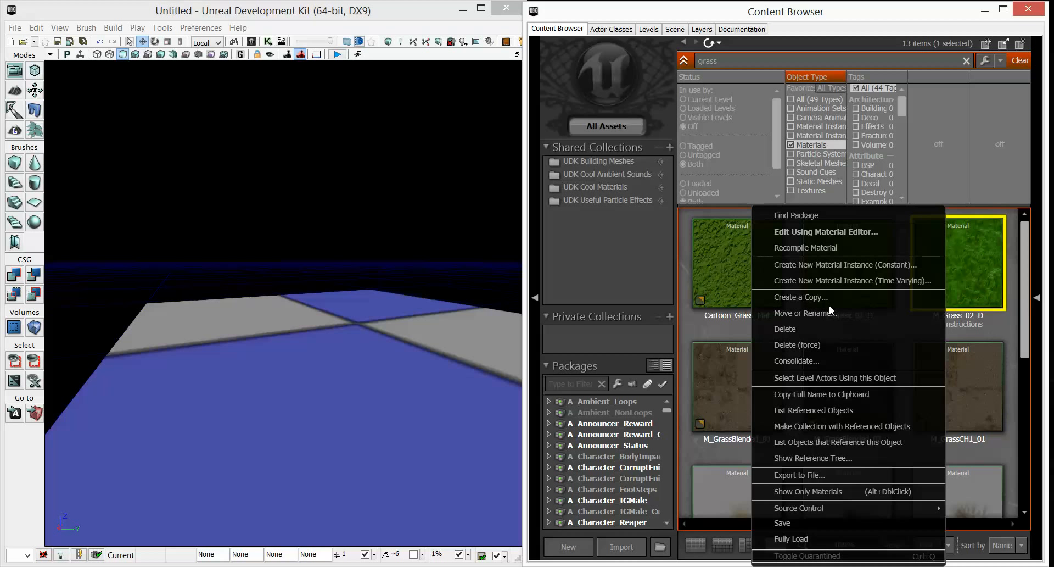
click(816, 542)
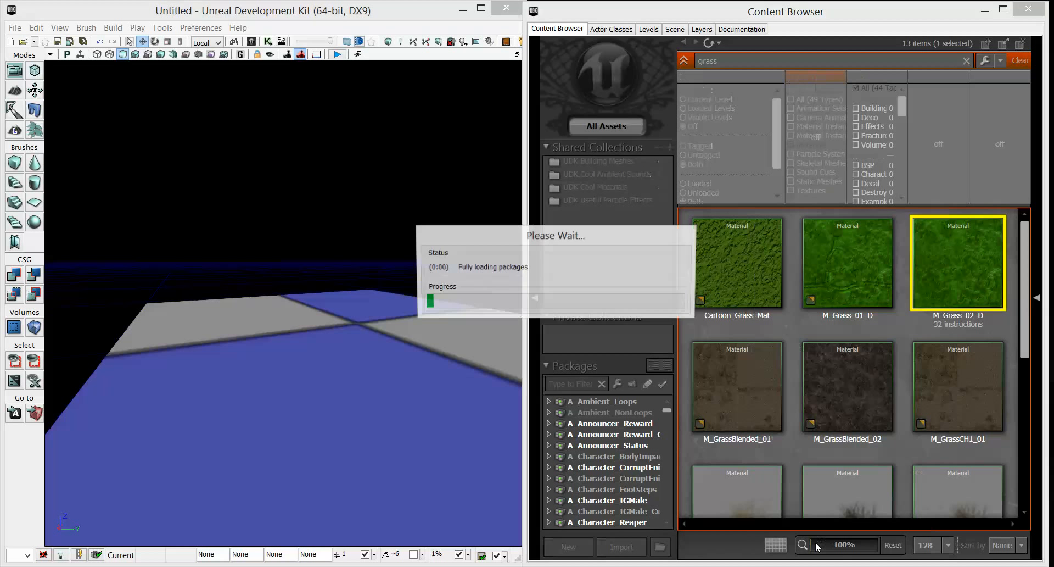
click(950, 269)
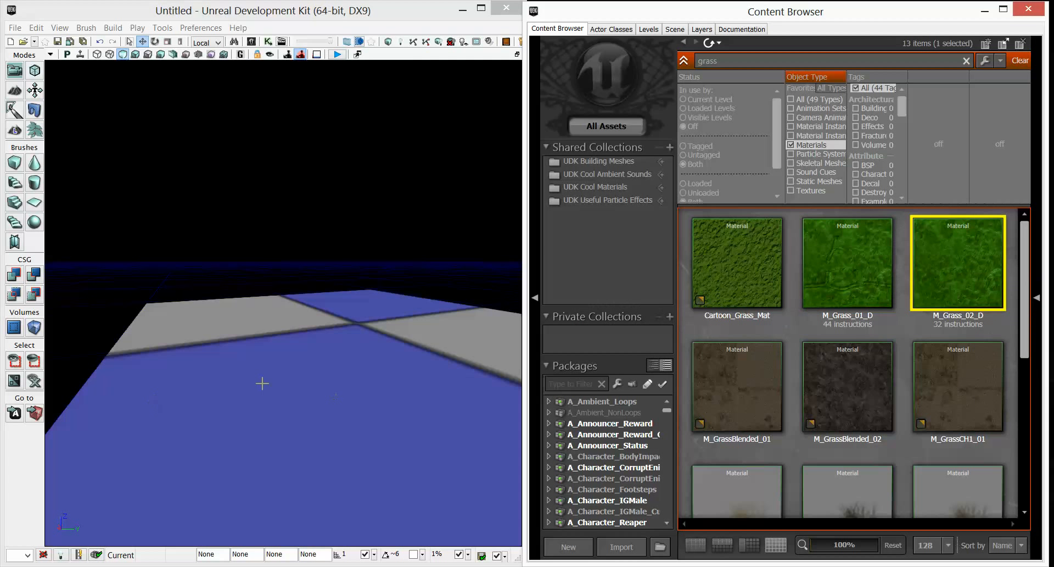
In terrain editing mode, add a new terrain setup layer auto-created from the selected grass material.
drag(263, 383, 255, 315)
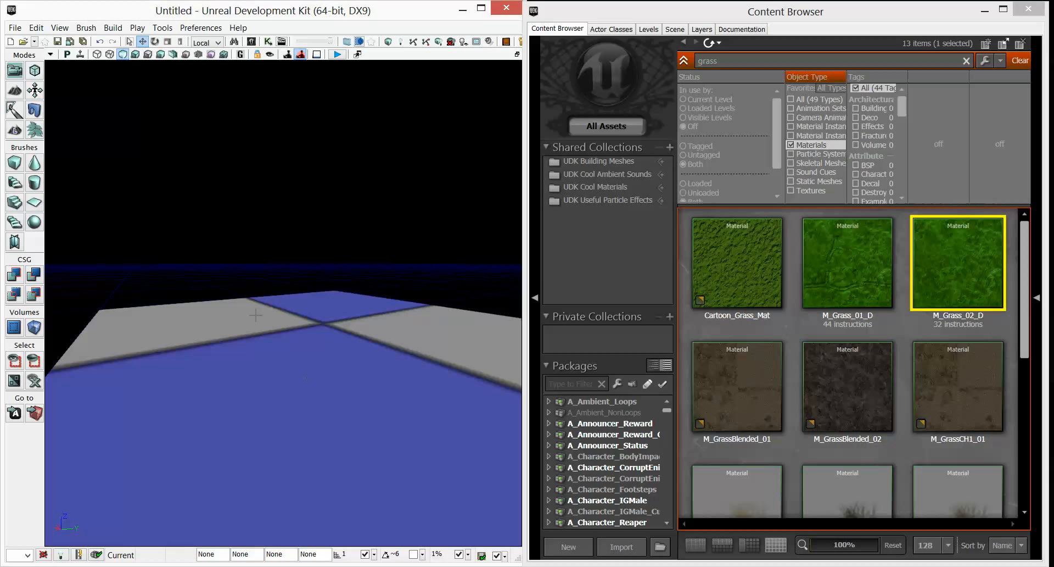
click(15, 91)
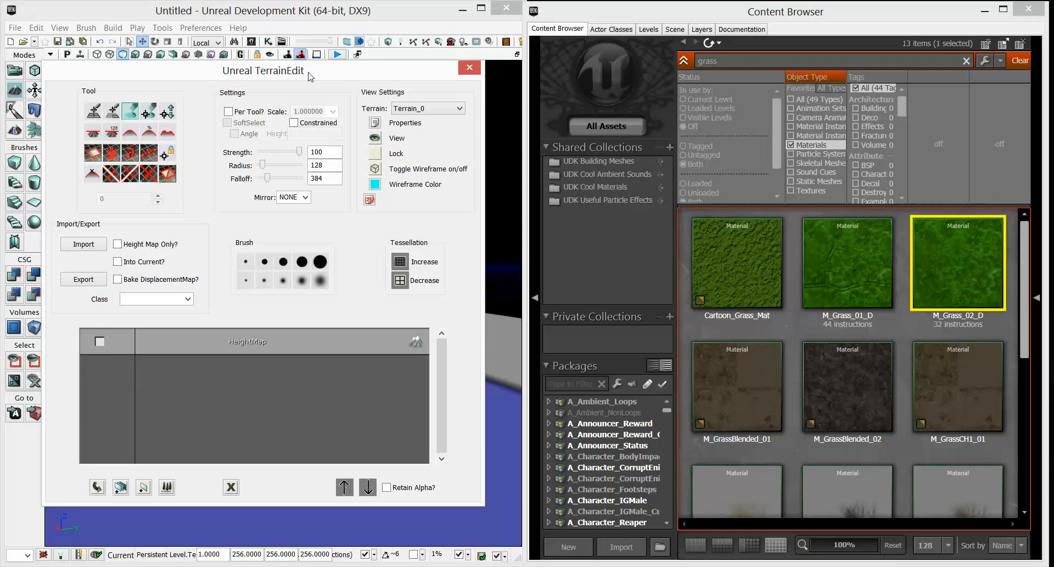
drag(311, 77, 759, 56)
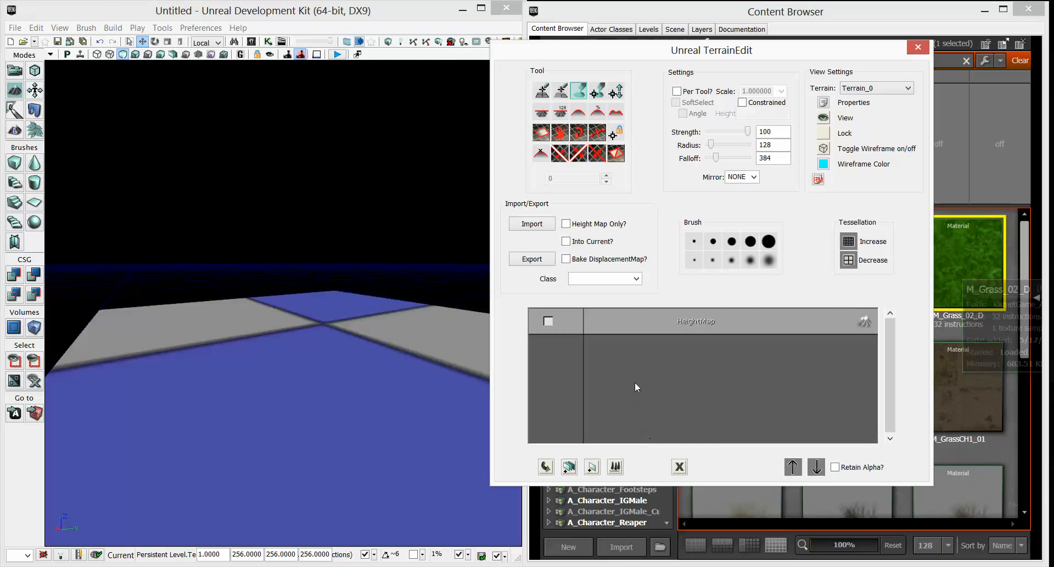
right_click(637, 364)
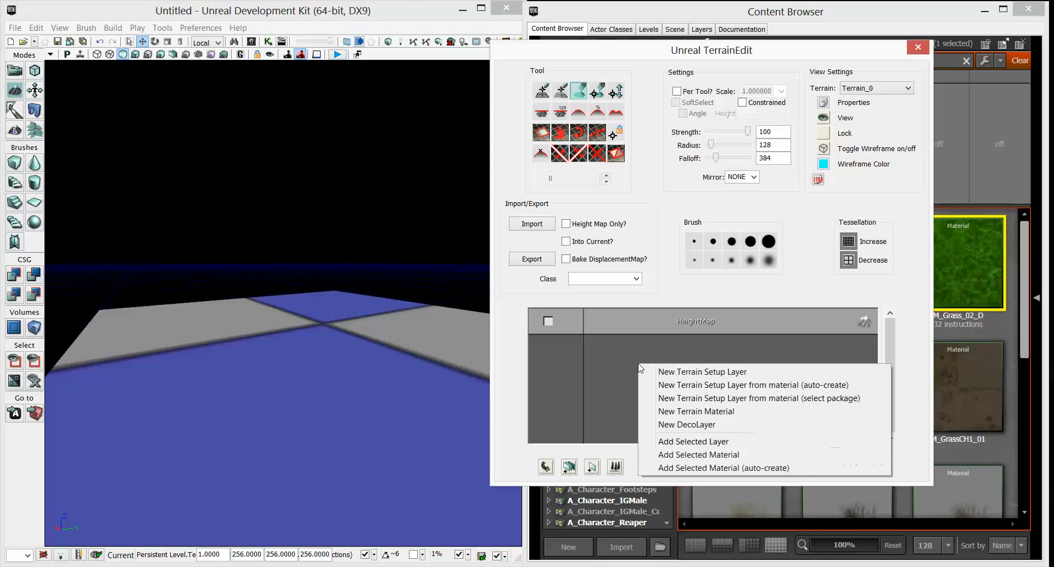
click(689, 386)
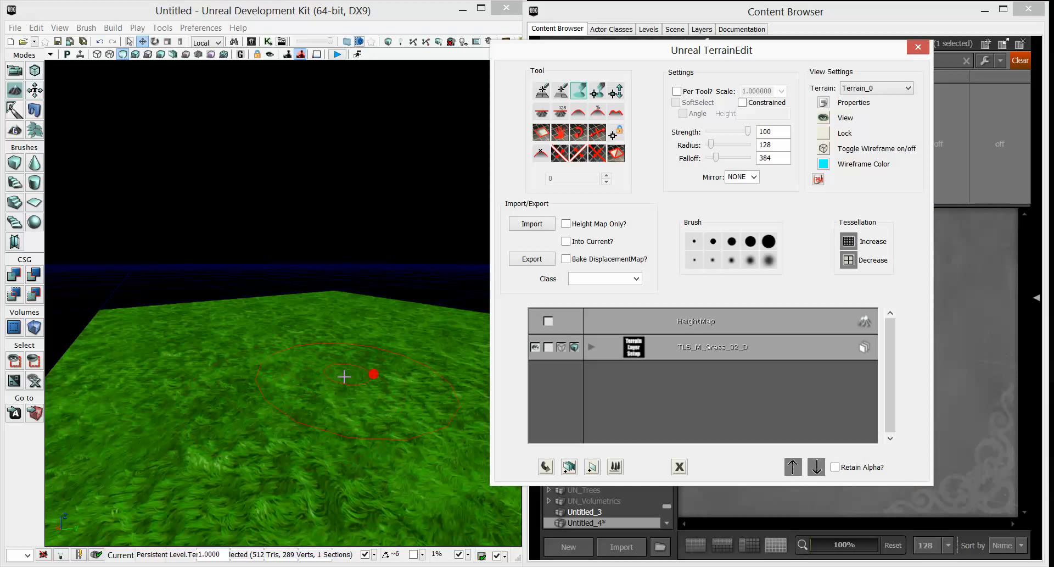
click(917, 49)
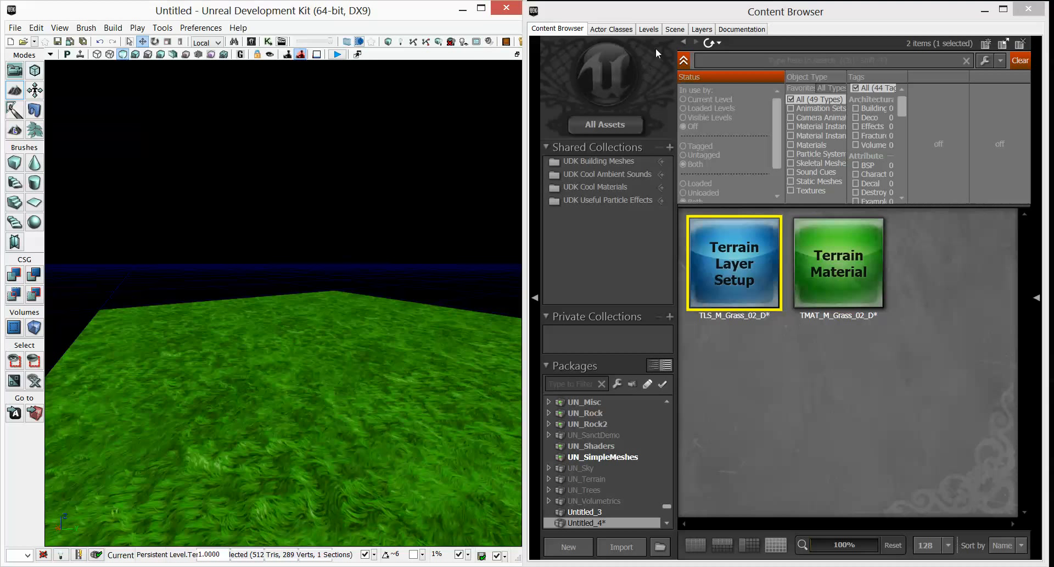
Search the Content Browser for liam and drop the SK_CH_LIAM_Cathode skeletal mesh onto the terrain.
click(712, 62)
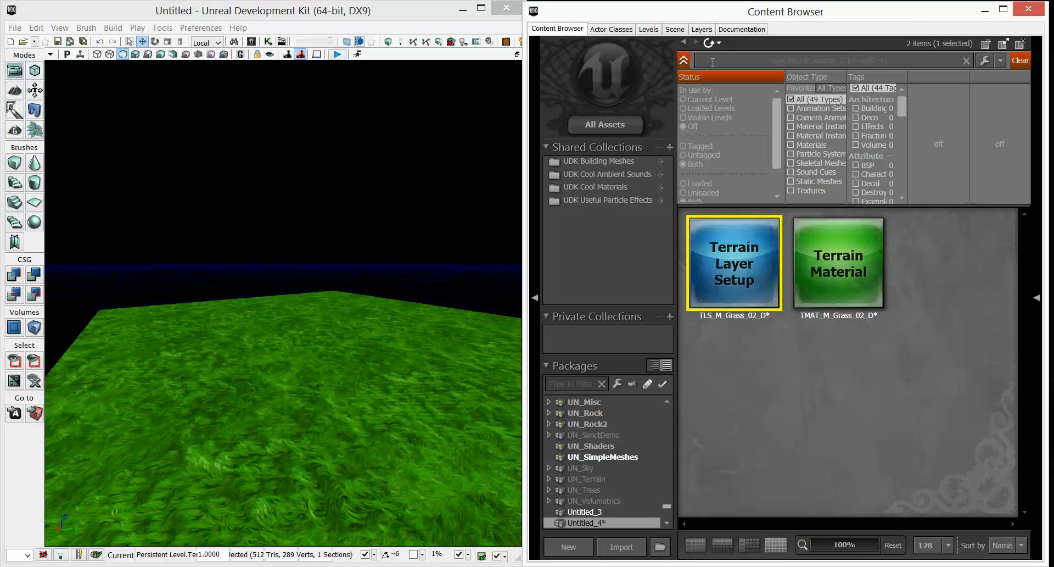
text(liam)
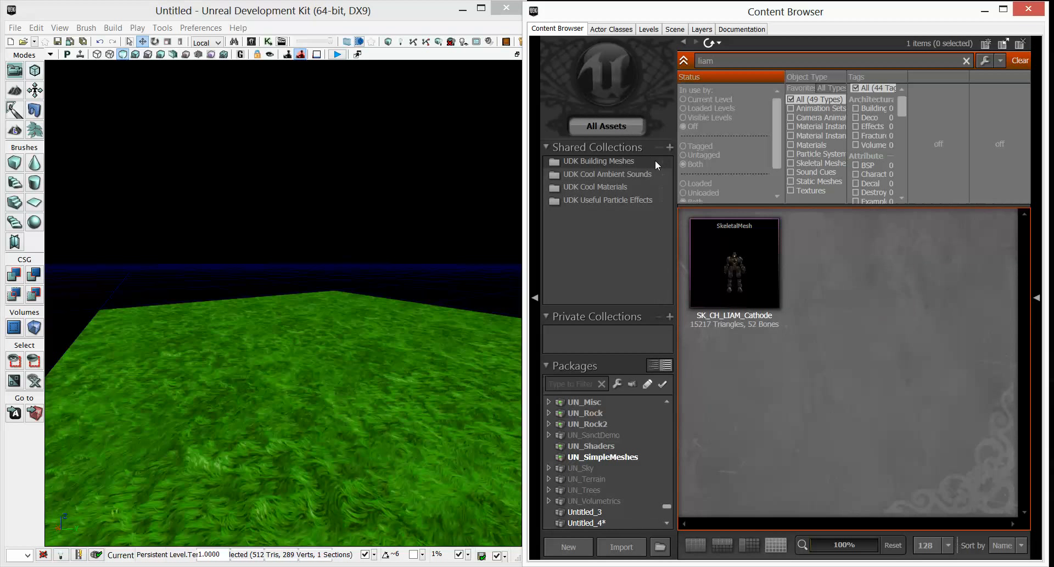
click(759, 275)
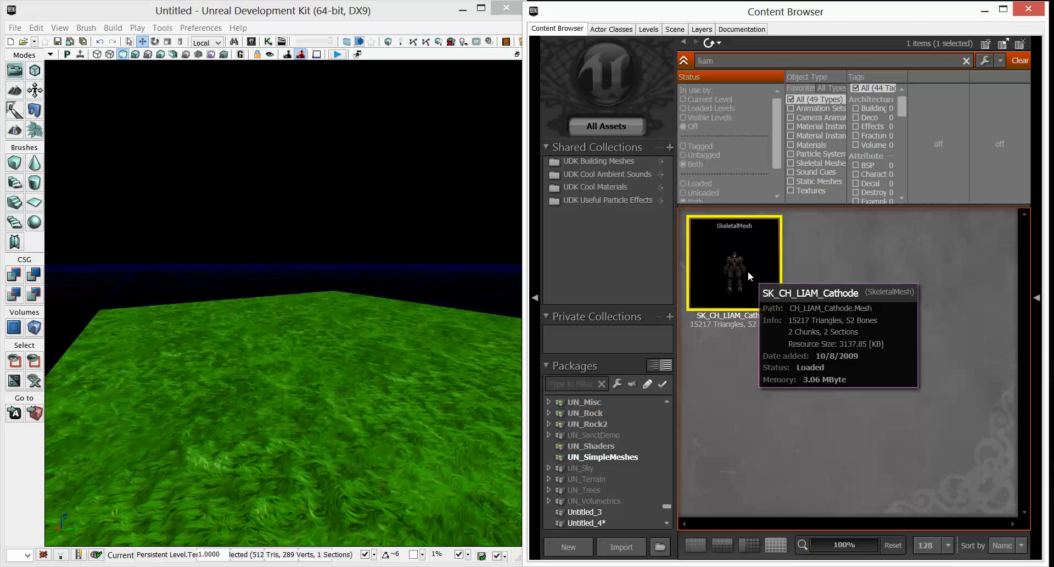
drag(746, 262, 306, 360)
Reposition the placed character on the terrain.
right_drag(325, 368, 327, 399)
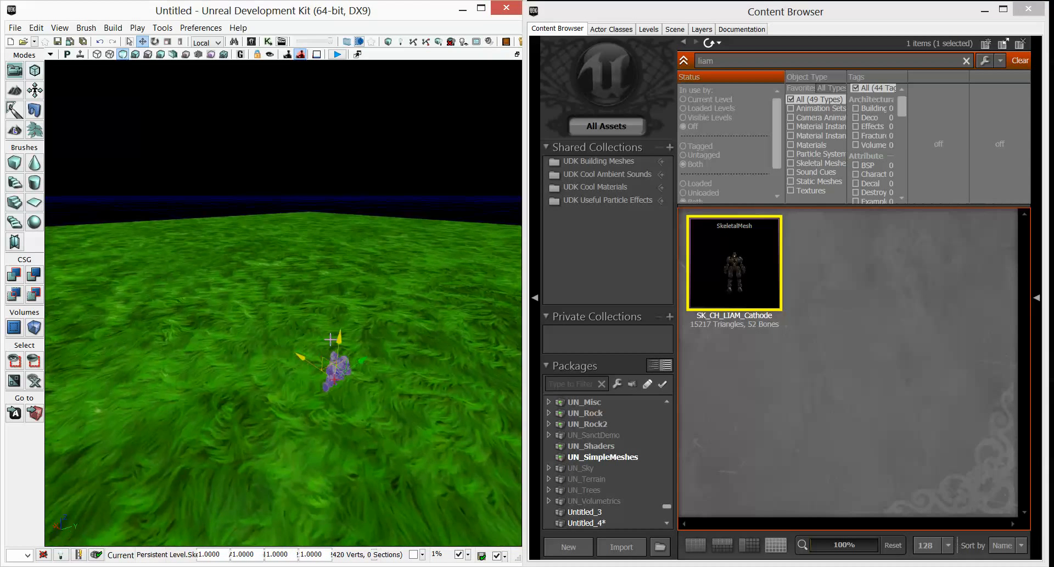
drag(339, 336, 342, 304)
right_drag(247, 317, 358, 353)
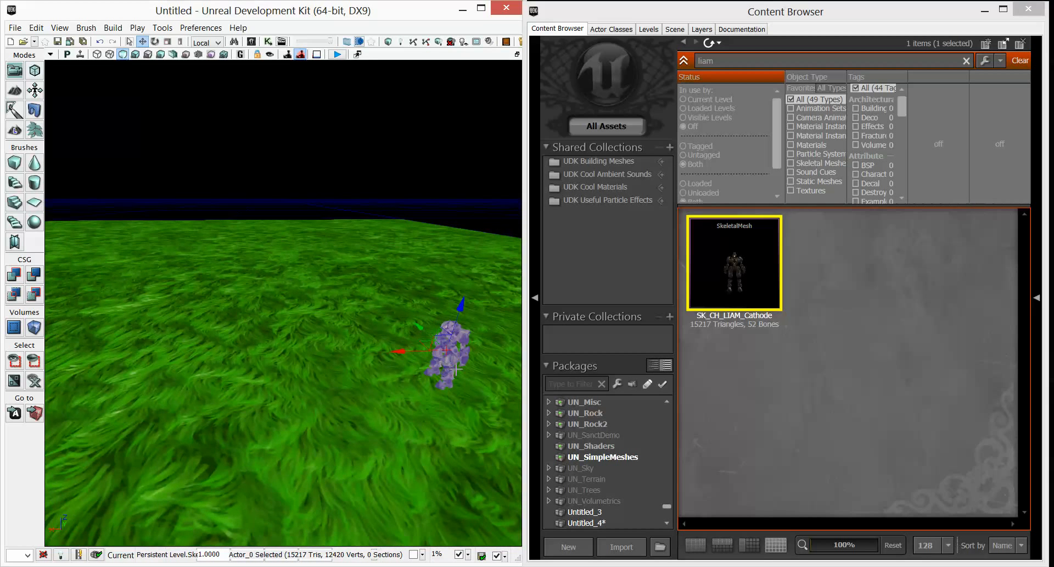
right_drag(447, 349, 456, 349)
Place a second SK_CH_LIAM_Cathode mesh on the terrain and rotate it.
drag(751, 271, 213, 398)
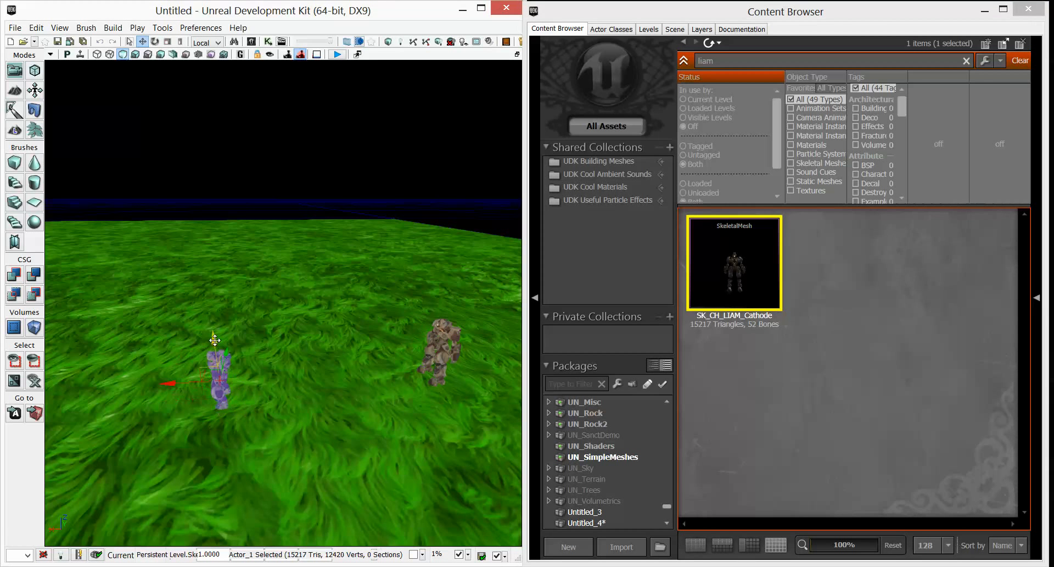
drag(212, 330, 210, 325)
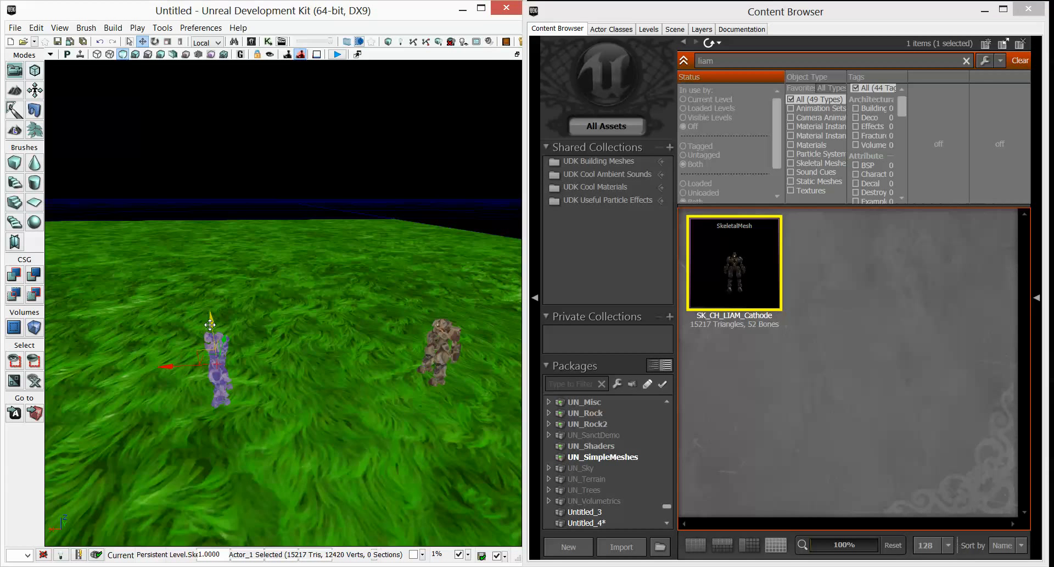
key(space)
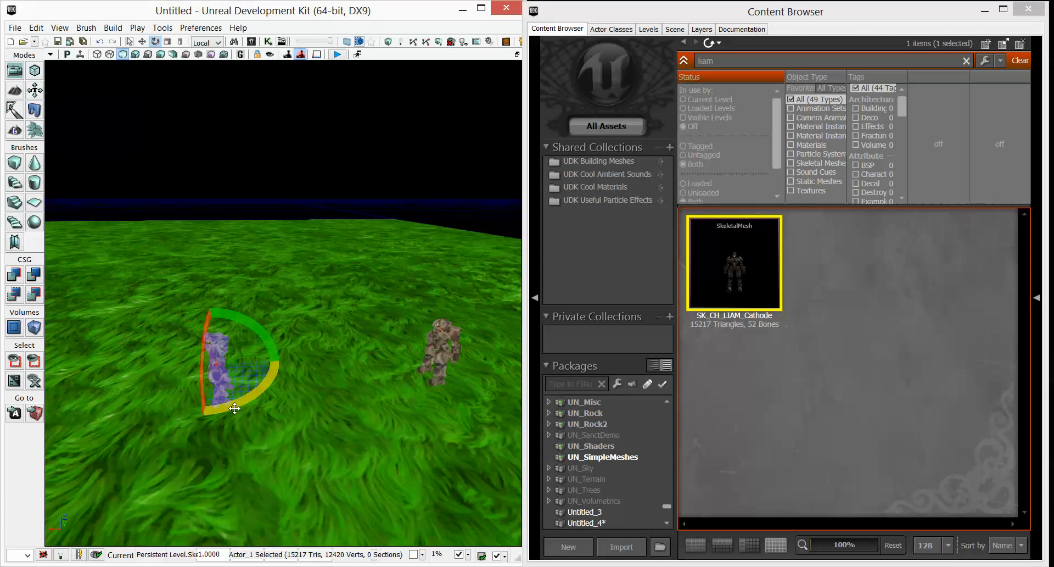
drag(236, 411, 286, 412)
Move the second character so it stands beside the first one.
drag(185, 391, 323, 445)
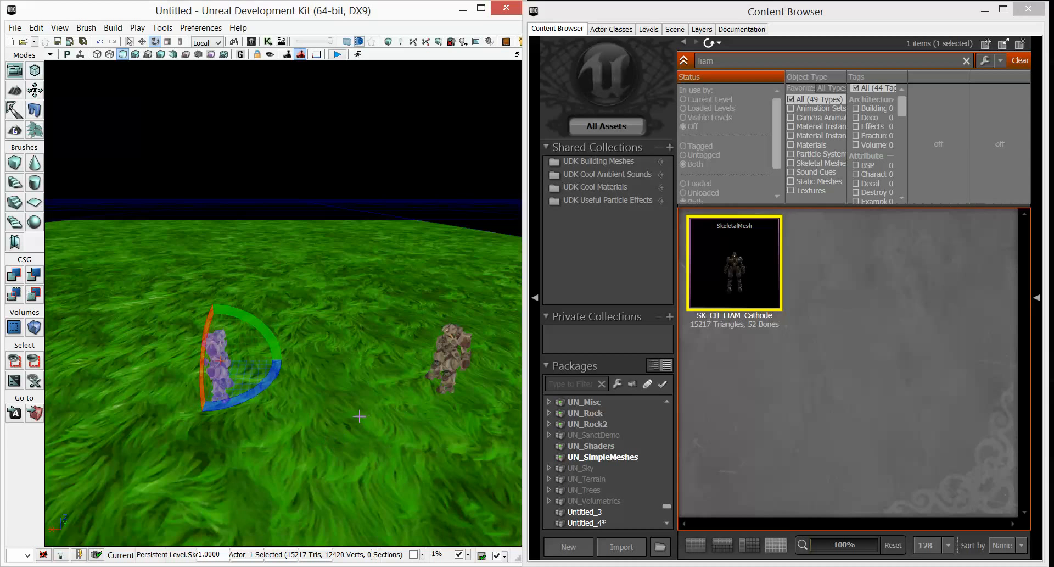
key(d)
drag(360, 416, 302, 416)
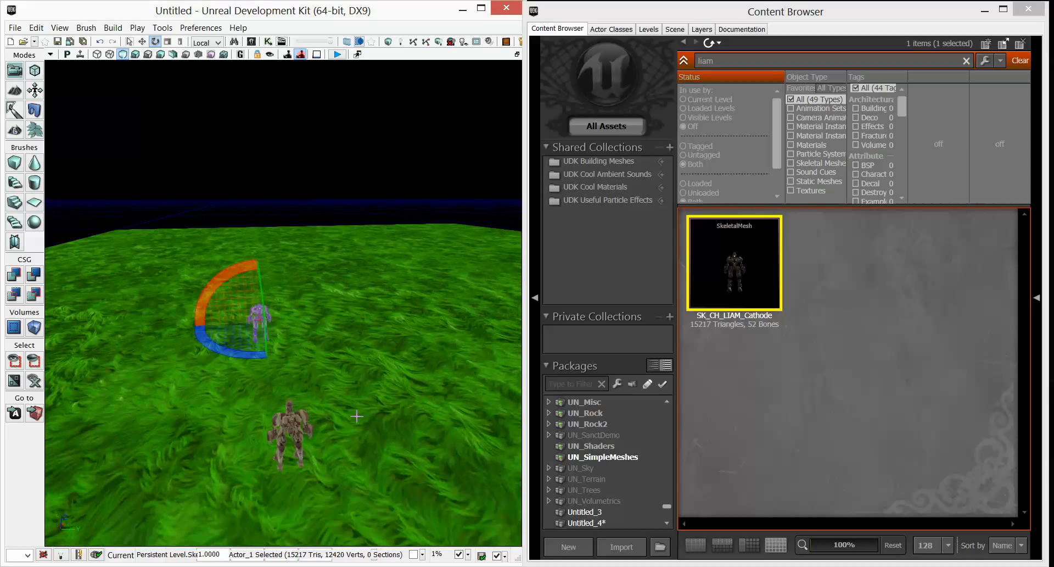
key(space)
key(space)
drag(264, 353, 282, 419)
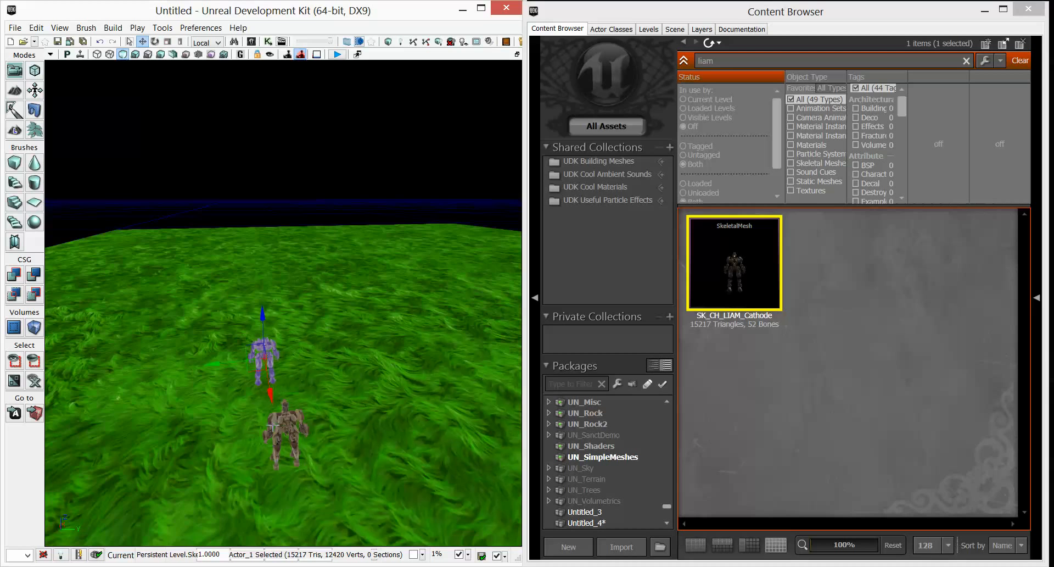
key(a)
right_drag(281, 419, 387, 412)
key(w)
right_drag(241, 461, 234, 436)
key(w)
key(s)
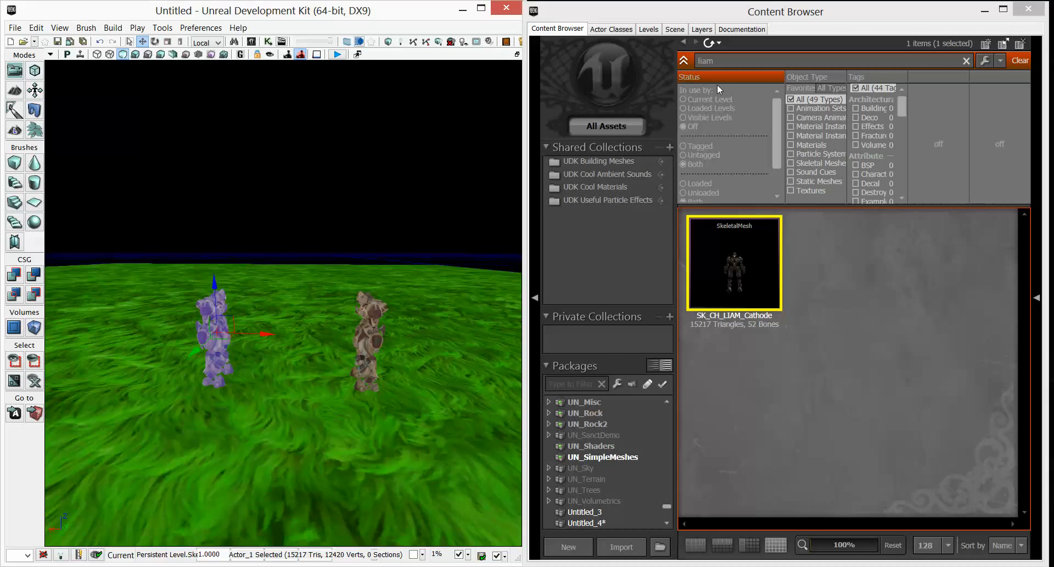
Add a CameraActor from the Actor Classes list into the level and raise it above the terrain near the characters.
click(611, 29)
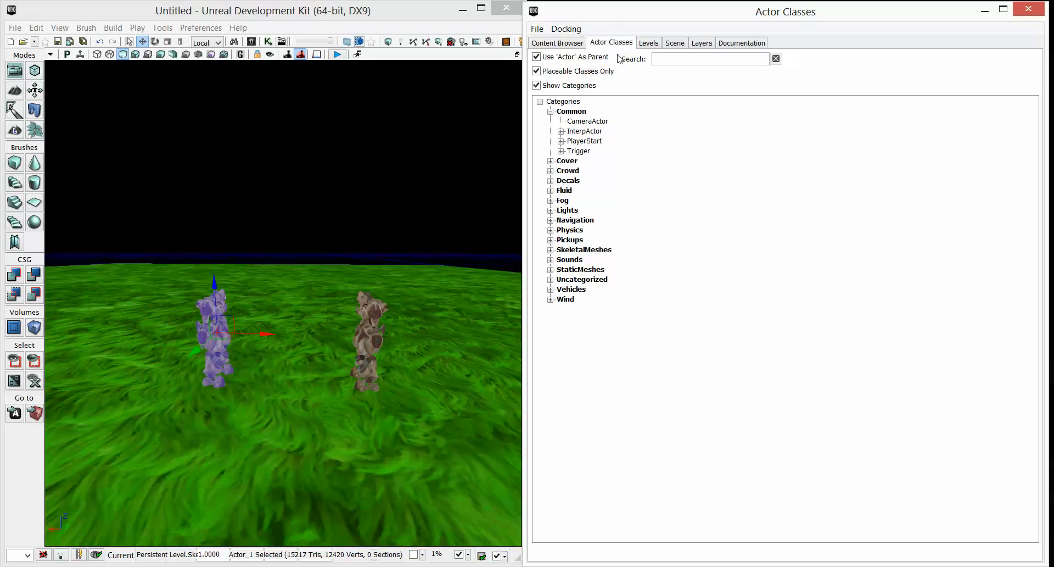
click(586, 122)
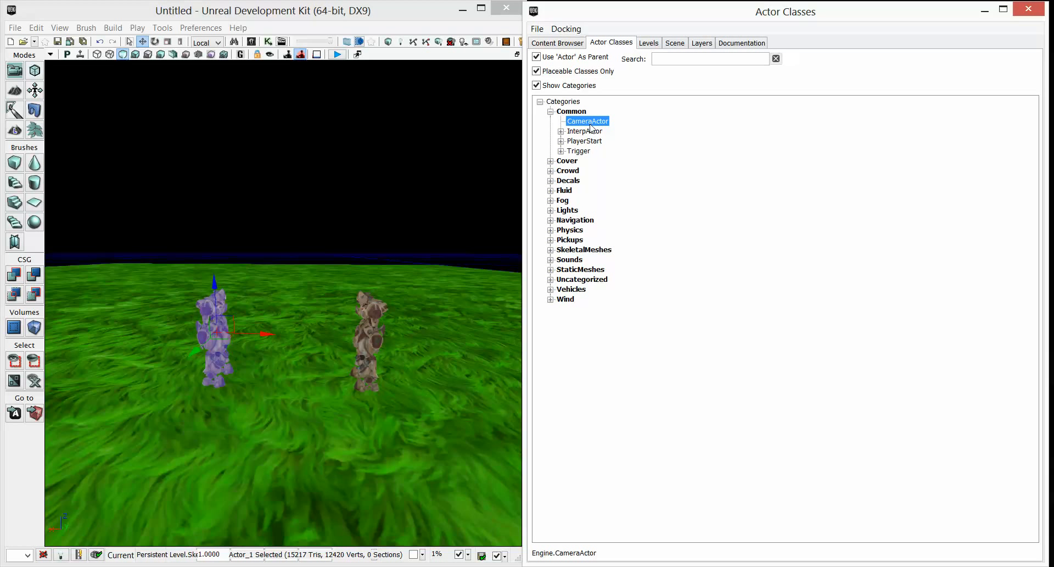
click(550, 112)
click(551, 112)
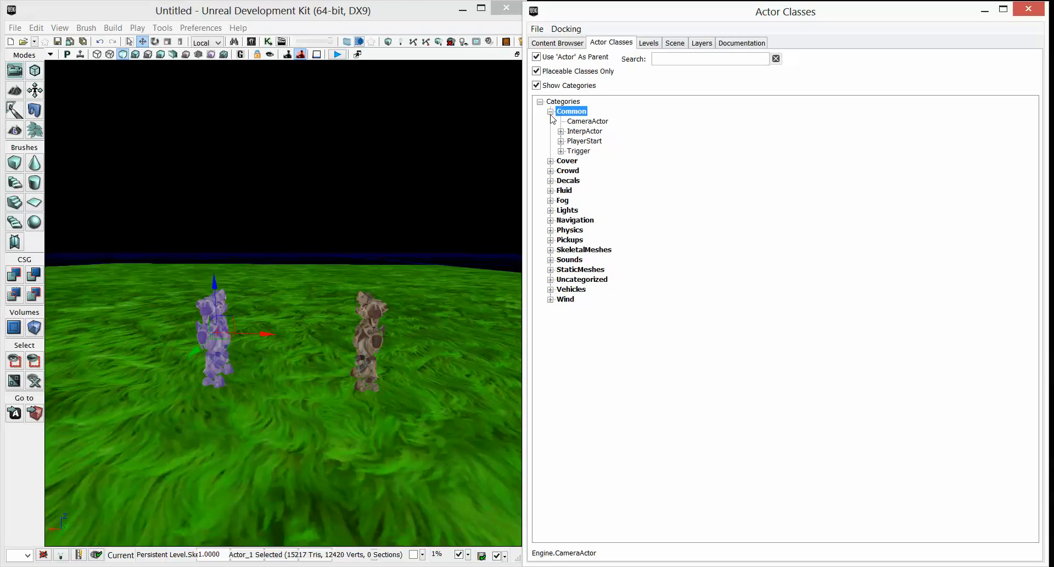
drag(571, 124, 304, 467)
drag(304, 426, 307, 344)
click(537, 85)
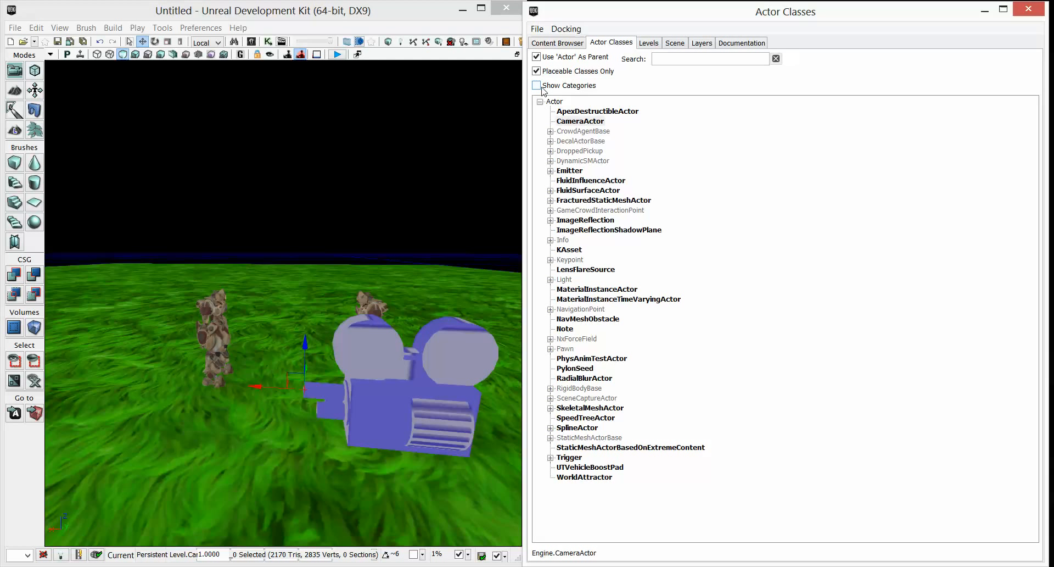
click(536, 85)
click(538, 86)
click(538, 86)
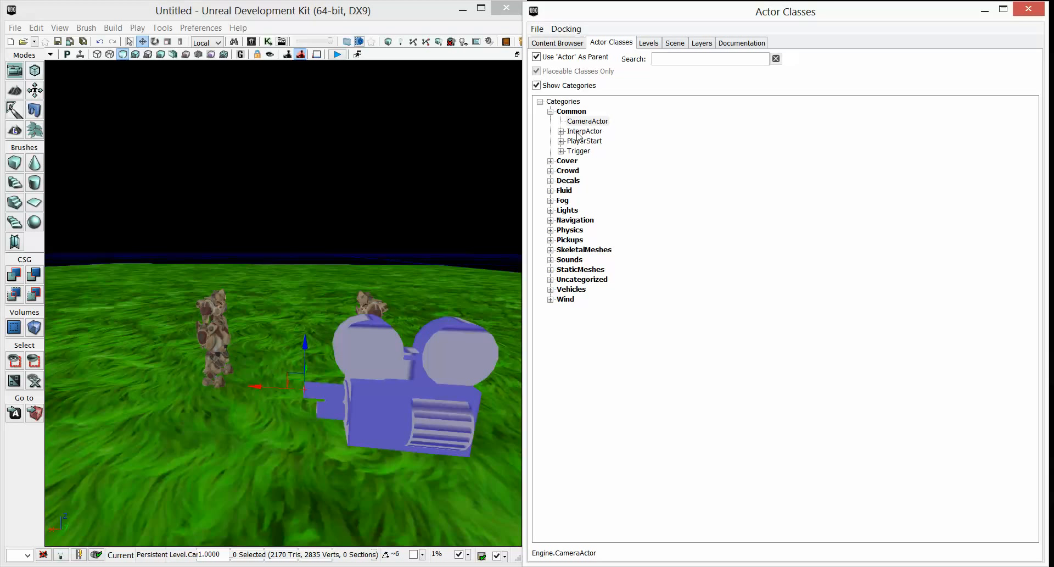
Close the Actor Classes window, open UnrealKismet and arrange it beside the editor viewport.
click(364, 413)
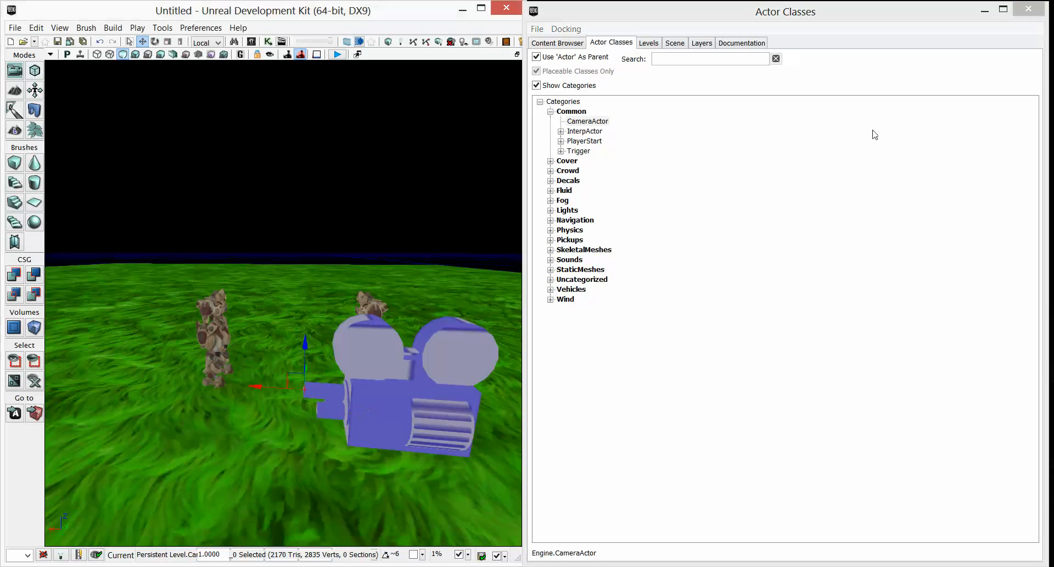
click(1024, 12)
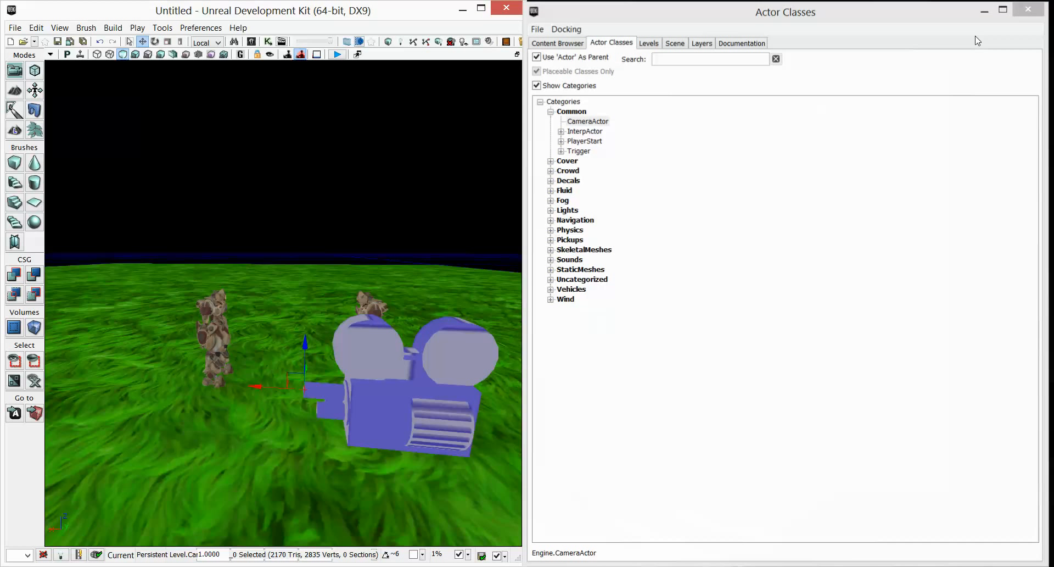
click(481, 8)
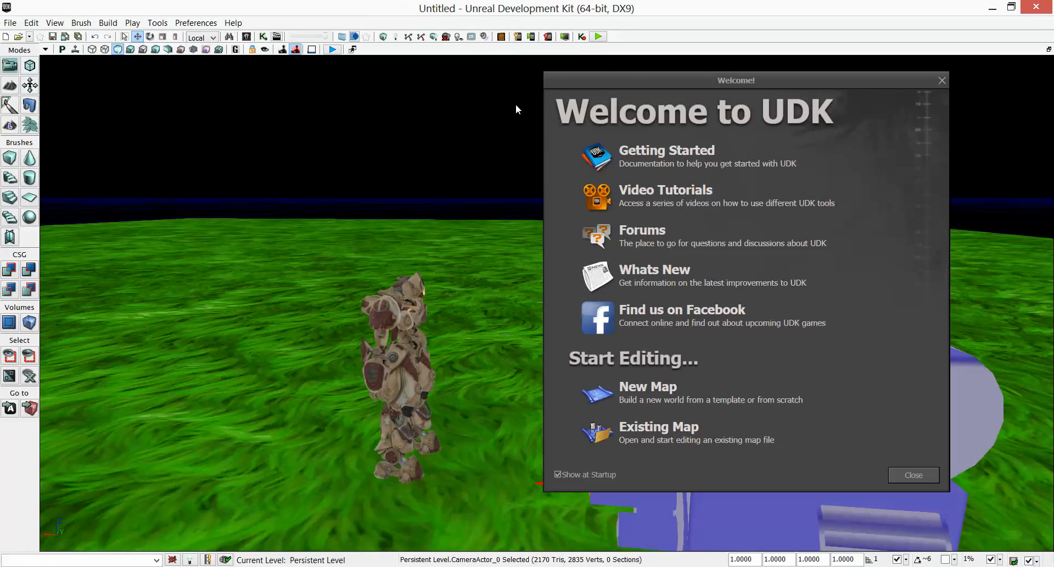
click(940, 80)
click(262, 38)
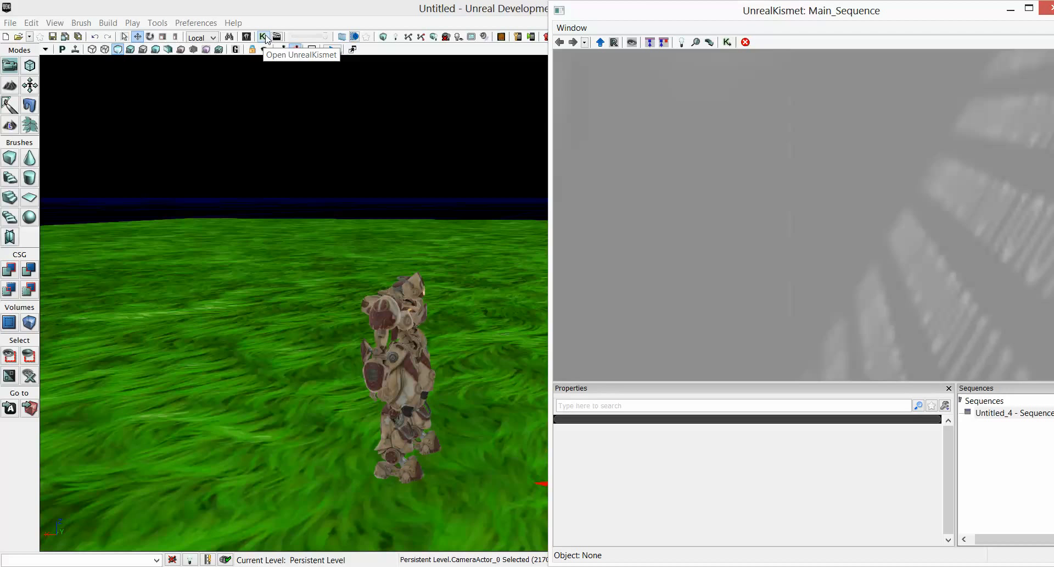
drag(266, 8, 3, 8)
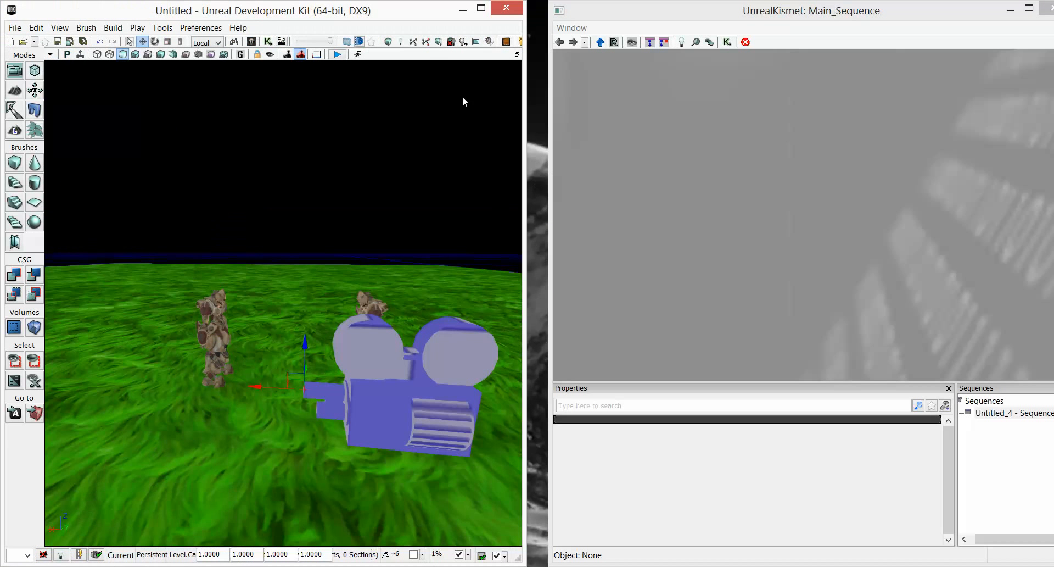
drag(607, 13, 1053, 13)
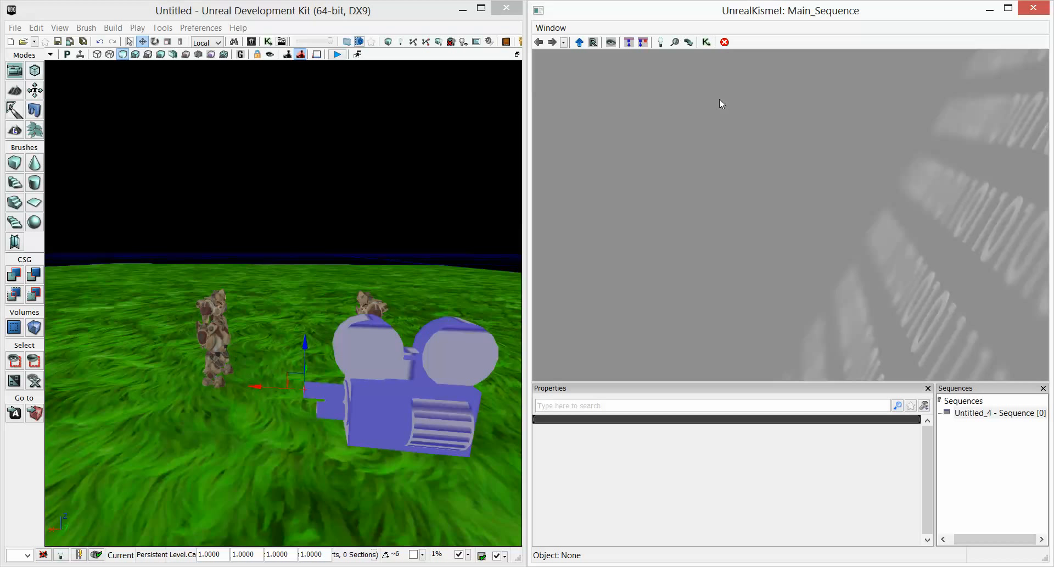
Create a new Matinee sequence in Kismet and open it in UnrealMatinee.
right_click(659, 119)
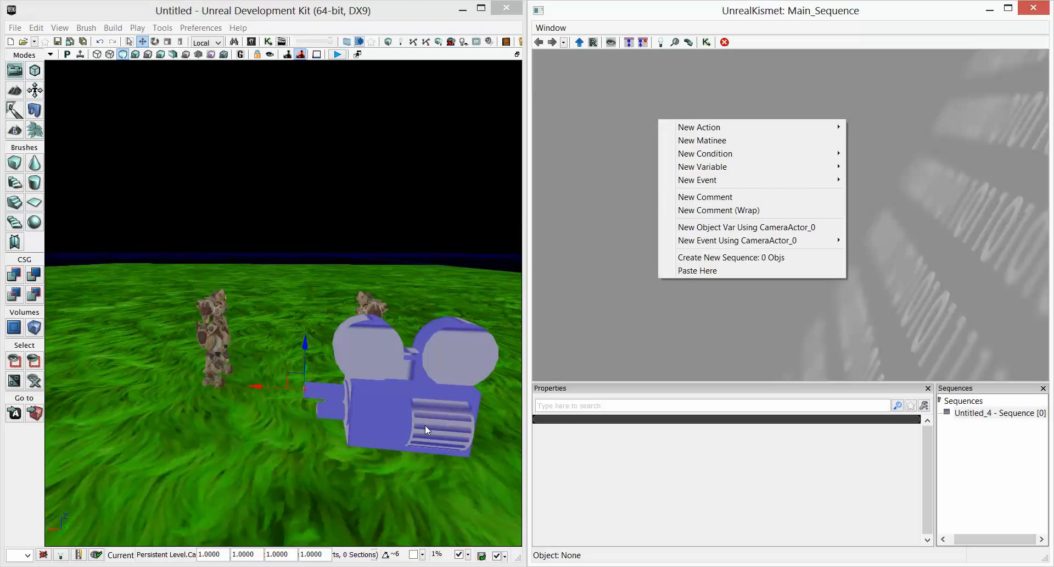
click(708, 142)
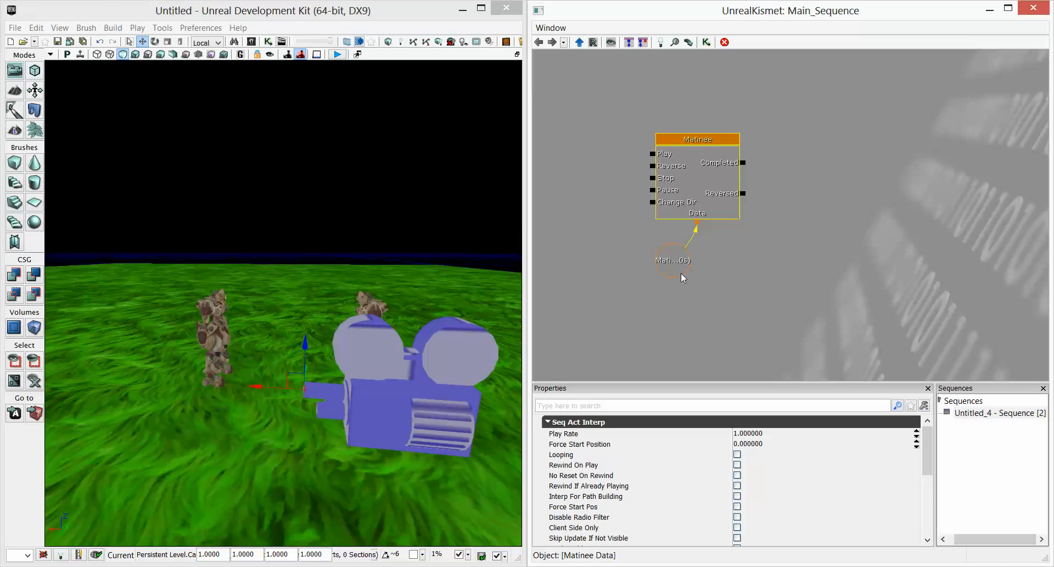
double_click(695, 192)
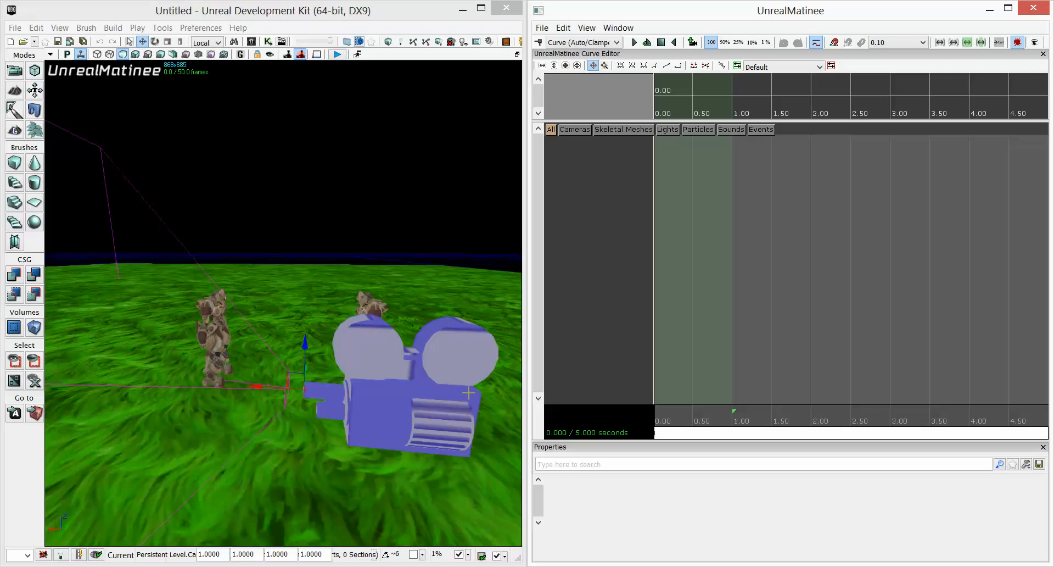
Add a new empty Matinee group named StartingCamera.
mouse_move(441, 399)
right_down()
mouse_move(407, 409)
mouse_move(422, 402)
right_up()
click(623, 160)
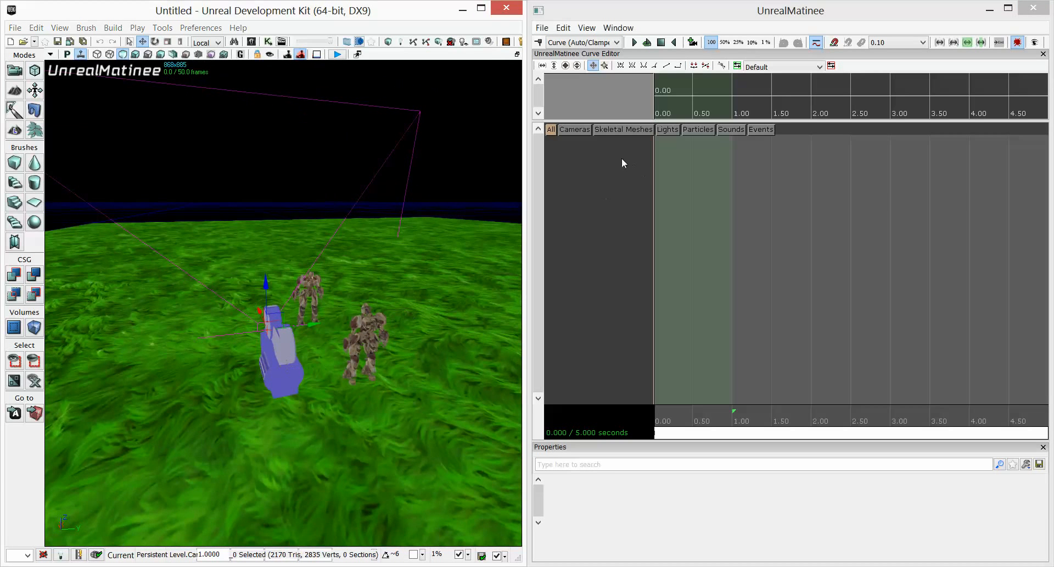
right_click(624, 163)
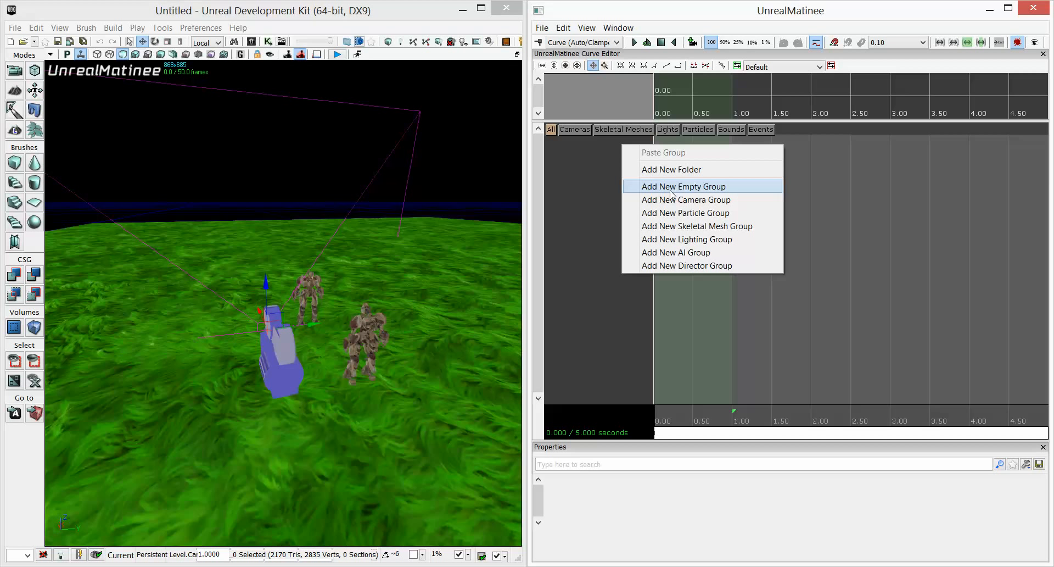
click(671, 187)
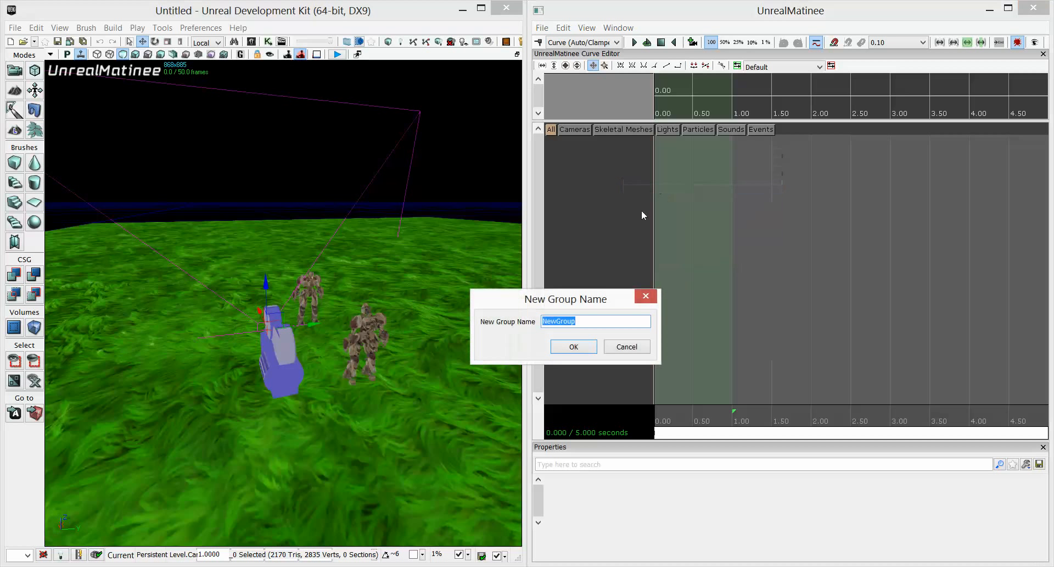
text(StartingCAmera)
click(571, 344)
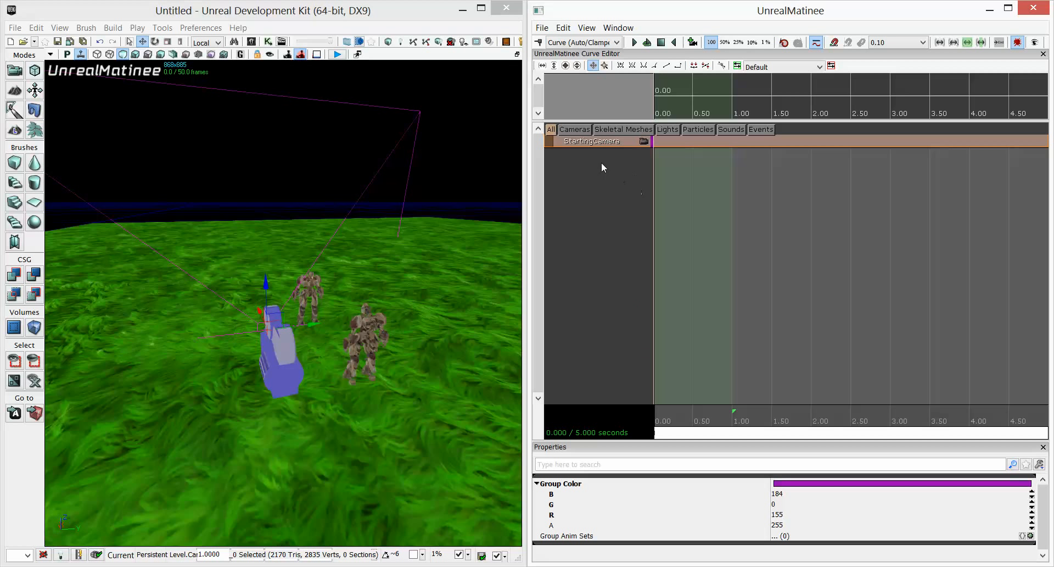
Look through the StartingCamera group's camera and pilot it so both characters are framed side by side.
click(644, 142)
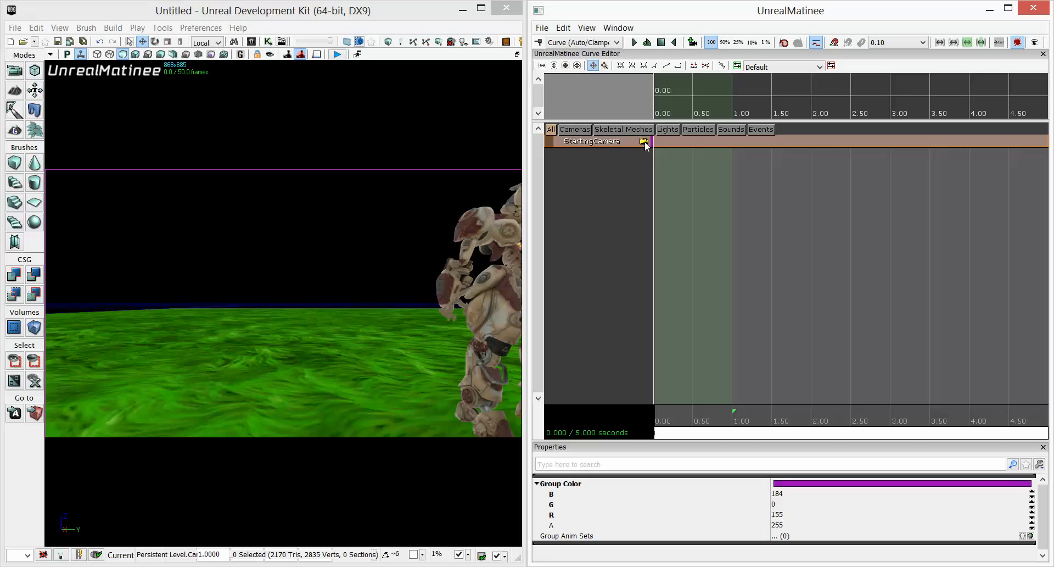
click(644, 141)
drag(342, 324, 338, 464)
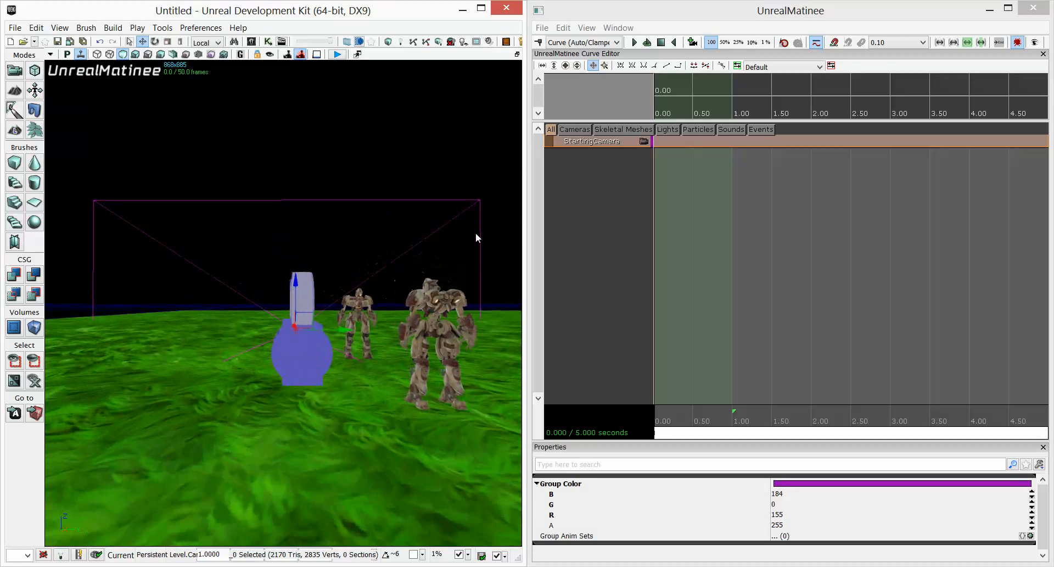
click(645, 142)
drag(308, 313, 309, 275)
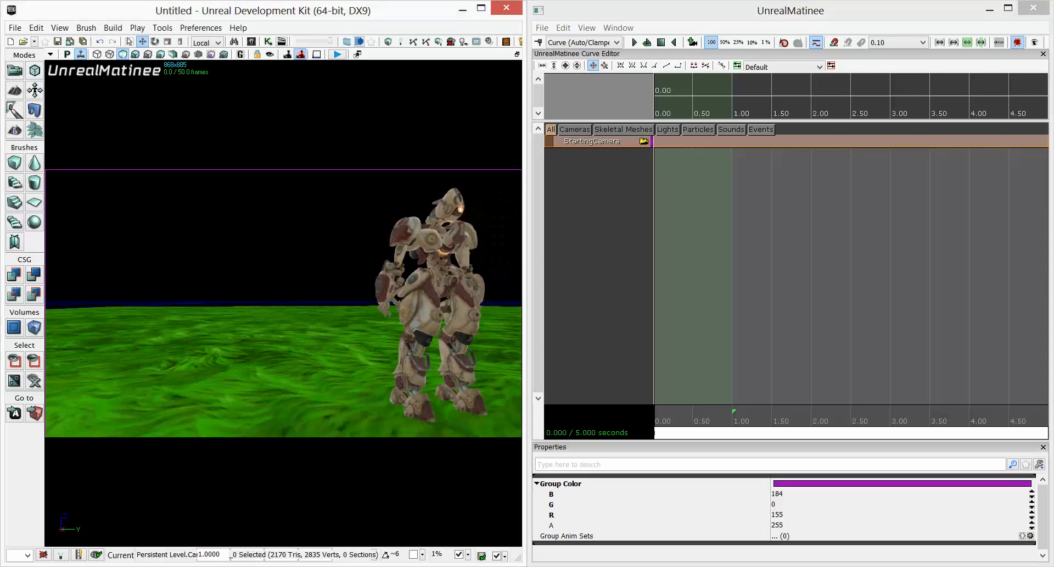
right_drag(283, 304, 434, 319)
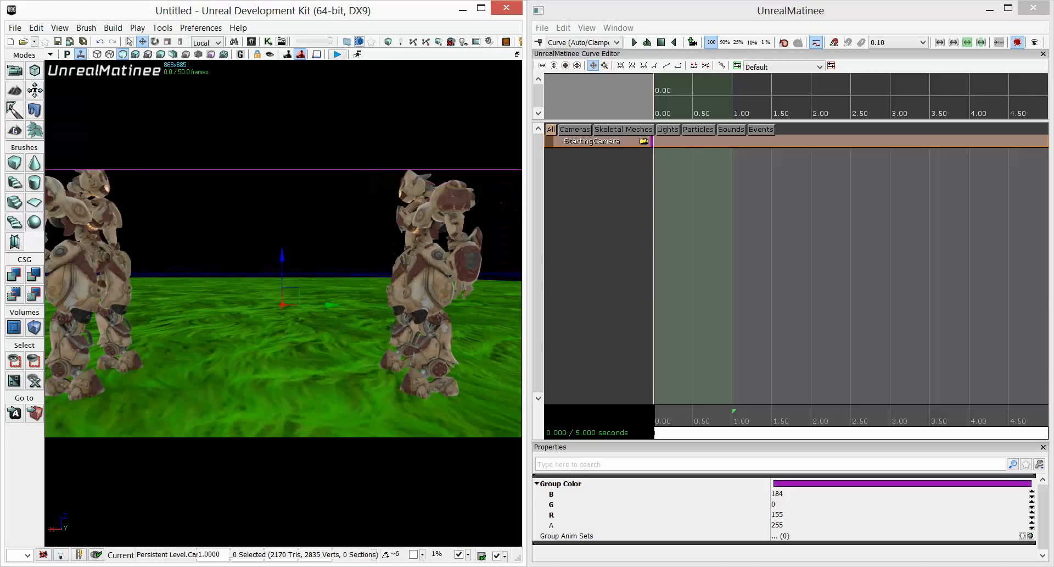
drag(284, 303, 267, 417)
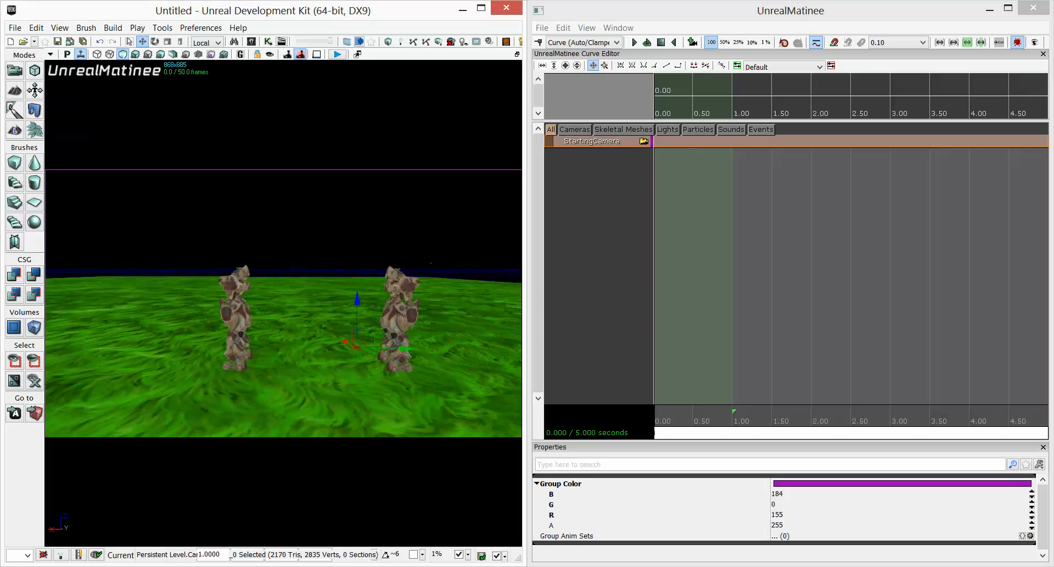
key(d)
key(d)
key(w)
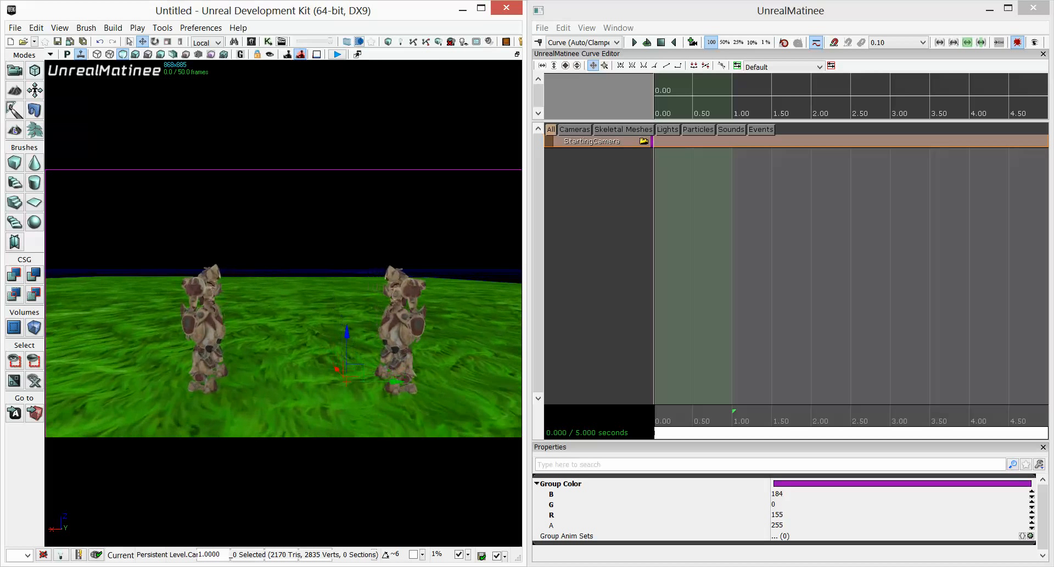
drag(323, 315, 330, 306)
click(296, 336)
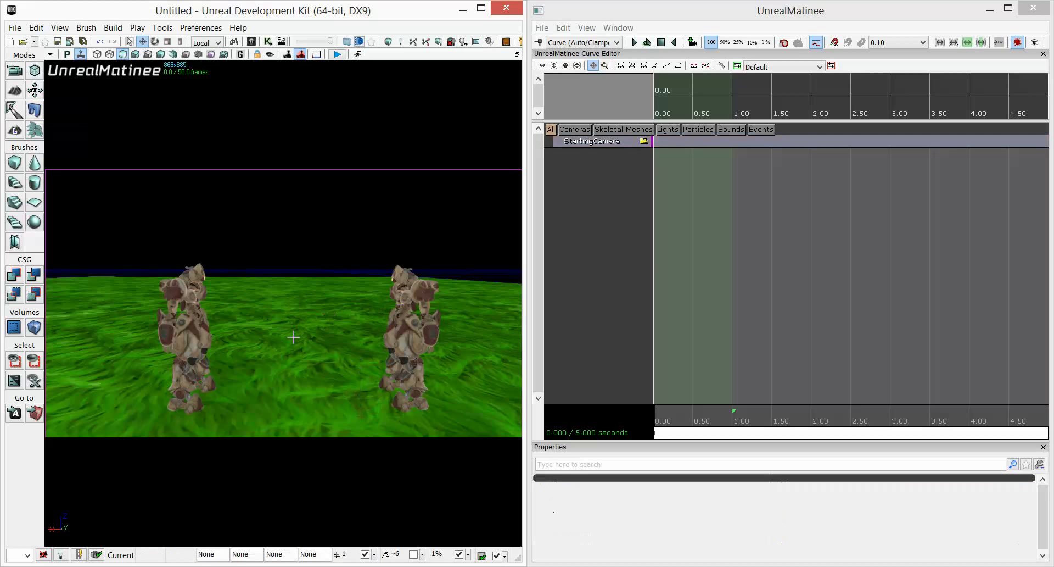
Add a movement track to the StartingCamera group and set its first key at the start.
click(643, 143)
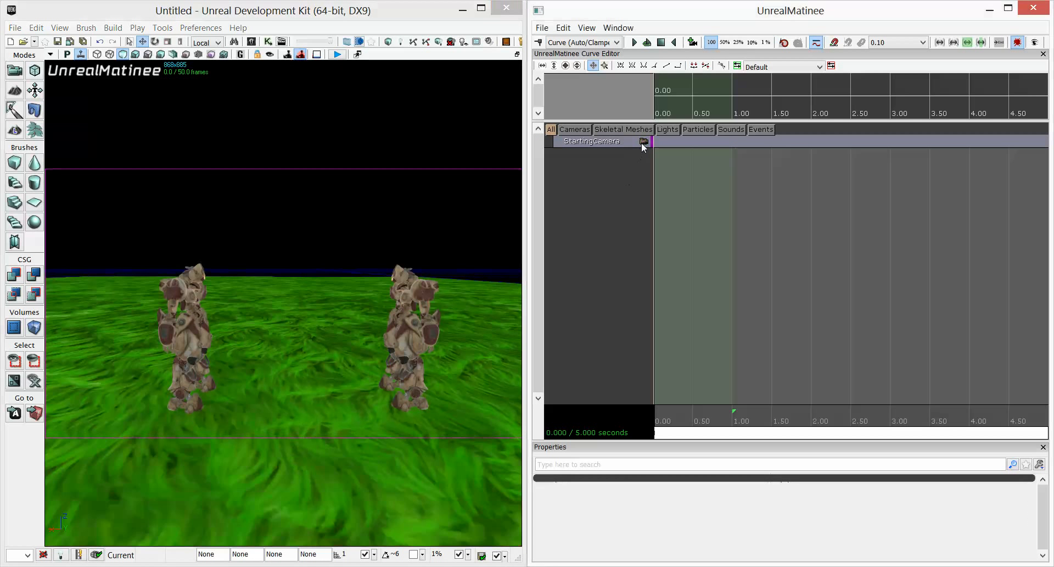
click(604, 144)
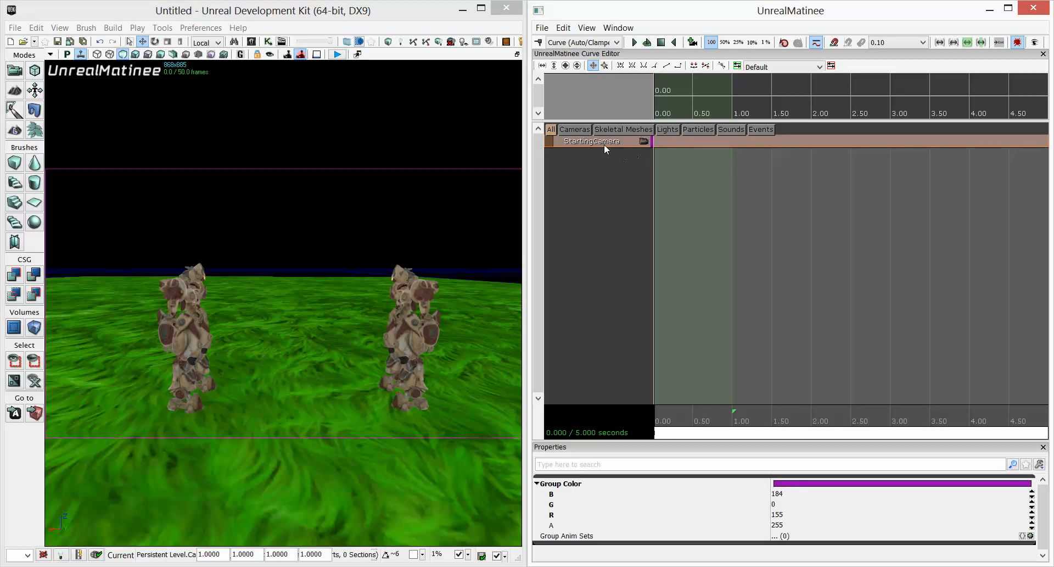
right_click(604, 144)
right_click(590, 144)
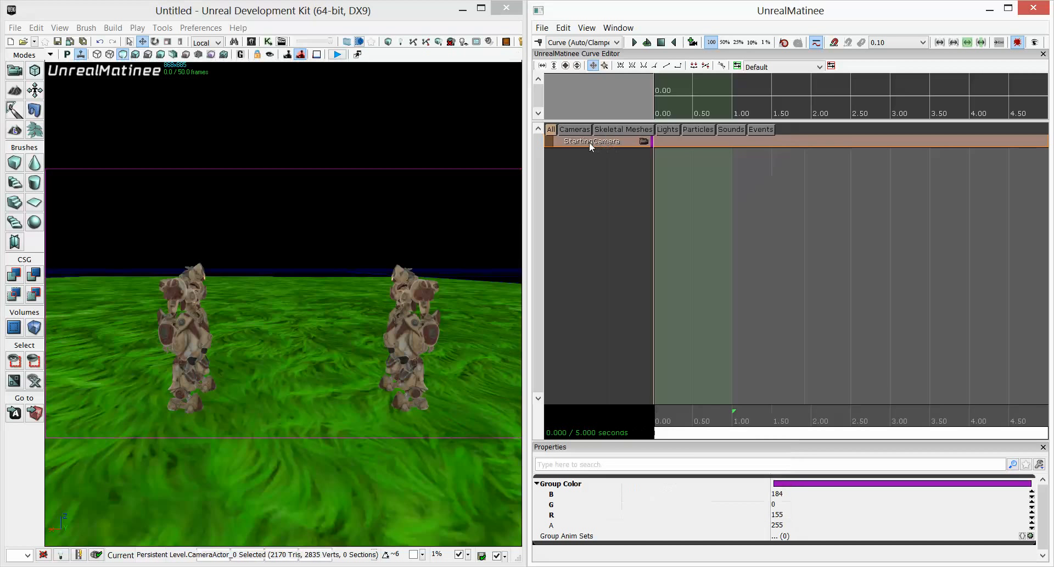
right_click(589, 144)
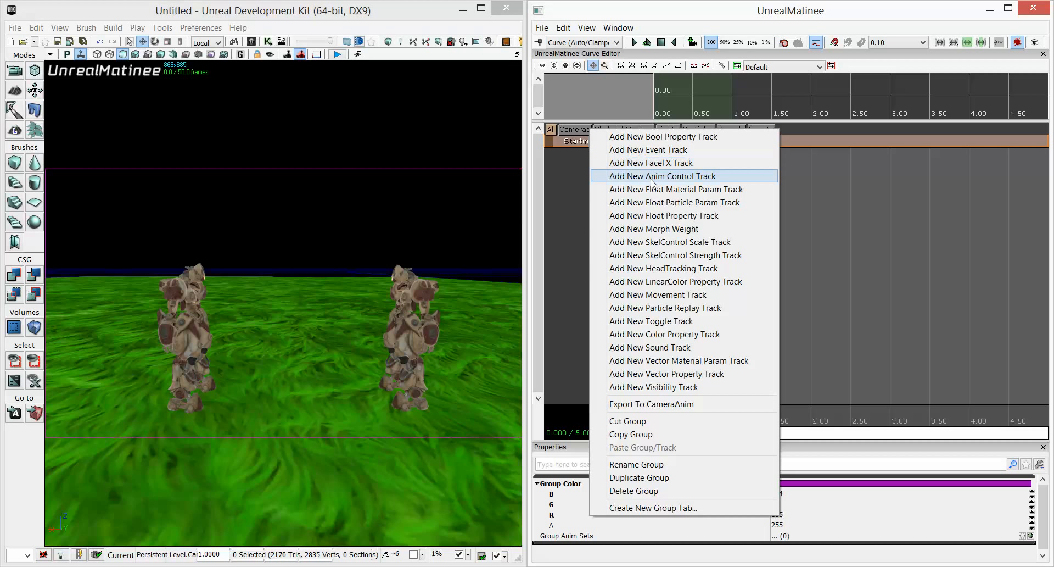
click(664, 296)
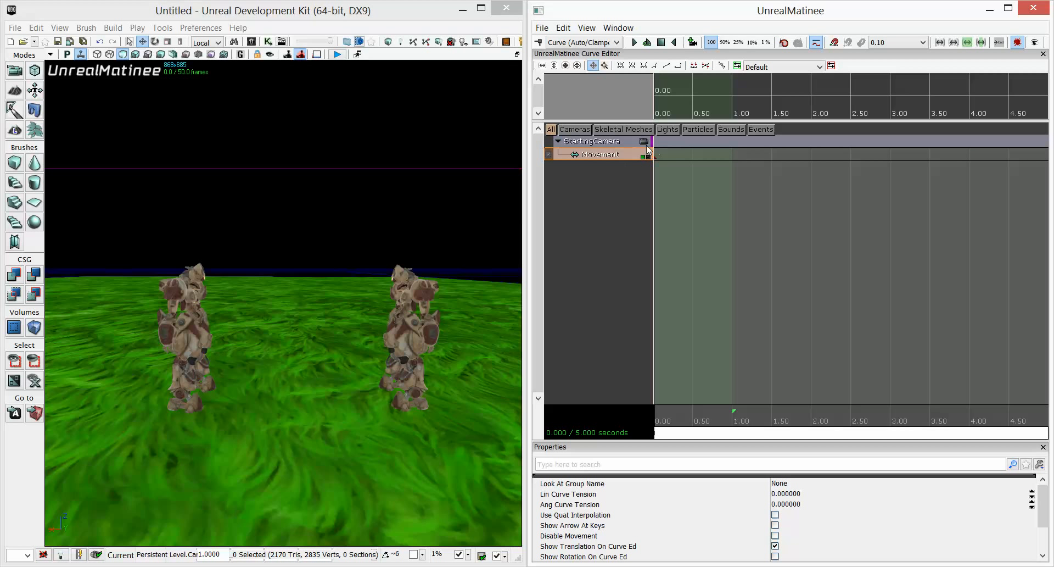
key(Return)
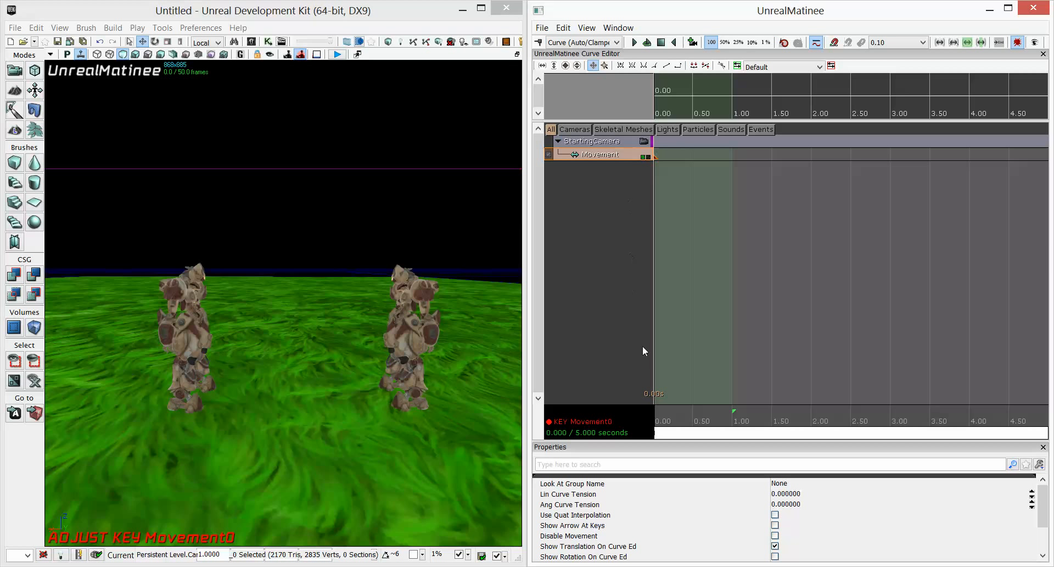
Move the time slider to about 1 second and add a second movement key there.
mouse_move(661, 429)
mouse_down()
mouse_move(681, 436)
mouse_move(648, 437)
mouse_up()
click(687, 157)
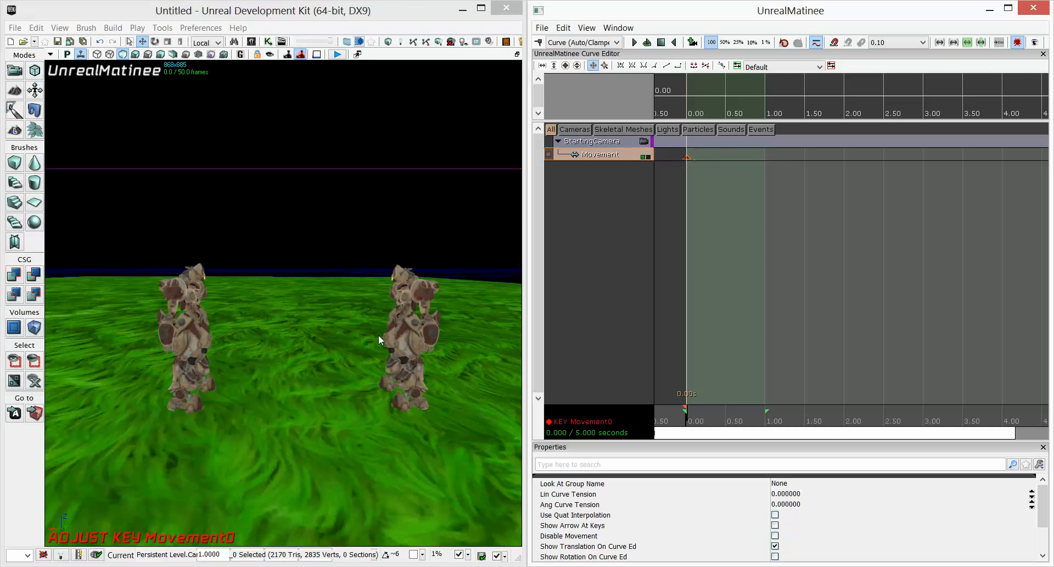
click(645, 142)
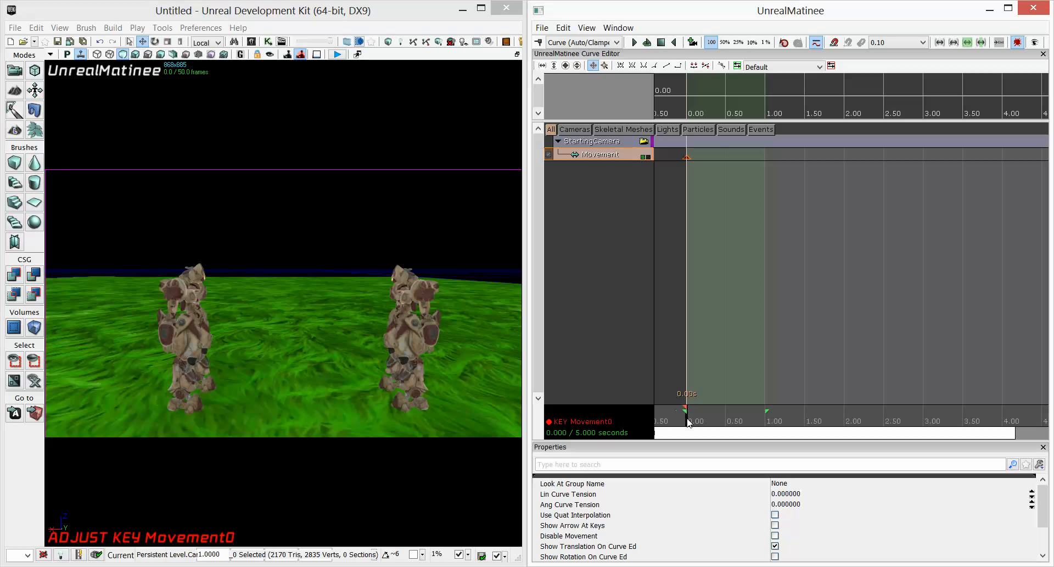
drag(688, 422, 768, 413)
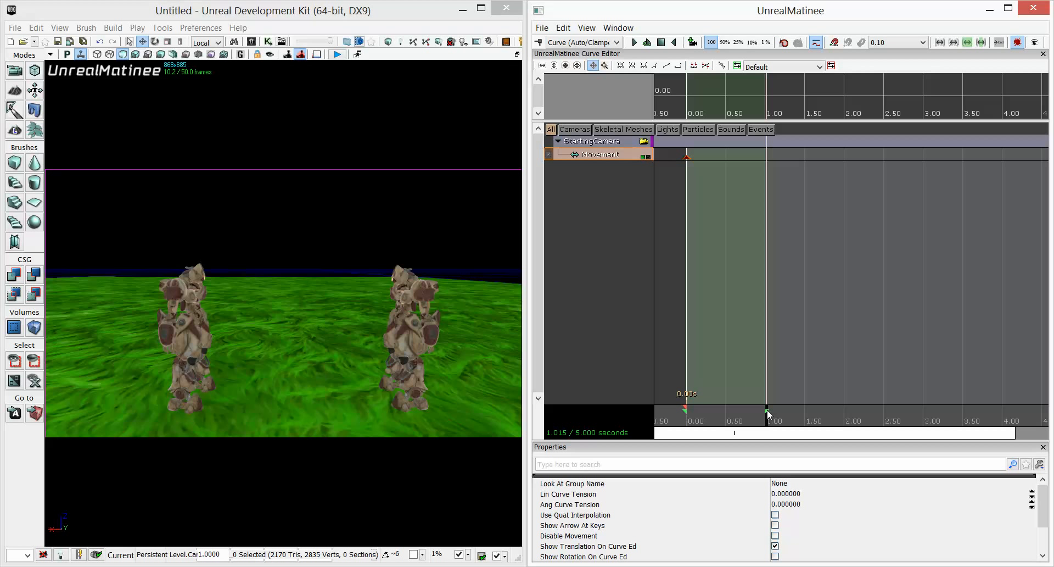
key(Return)
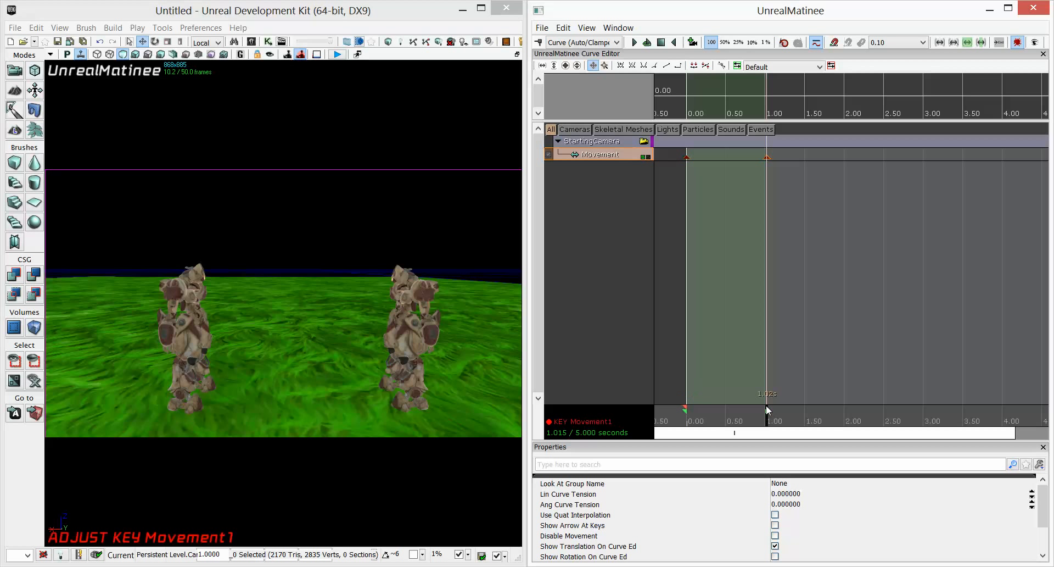
Set the second movement key's time to exactly 1 second.
drag(722, 421, 769, 421)
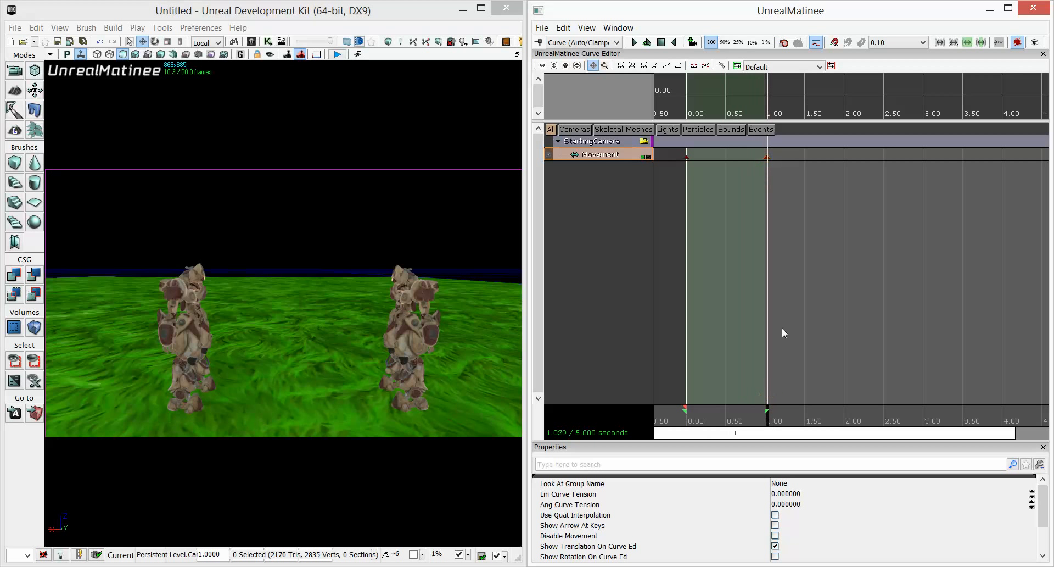
click(766, 158)
right_click(767, 157)
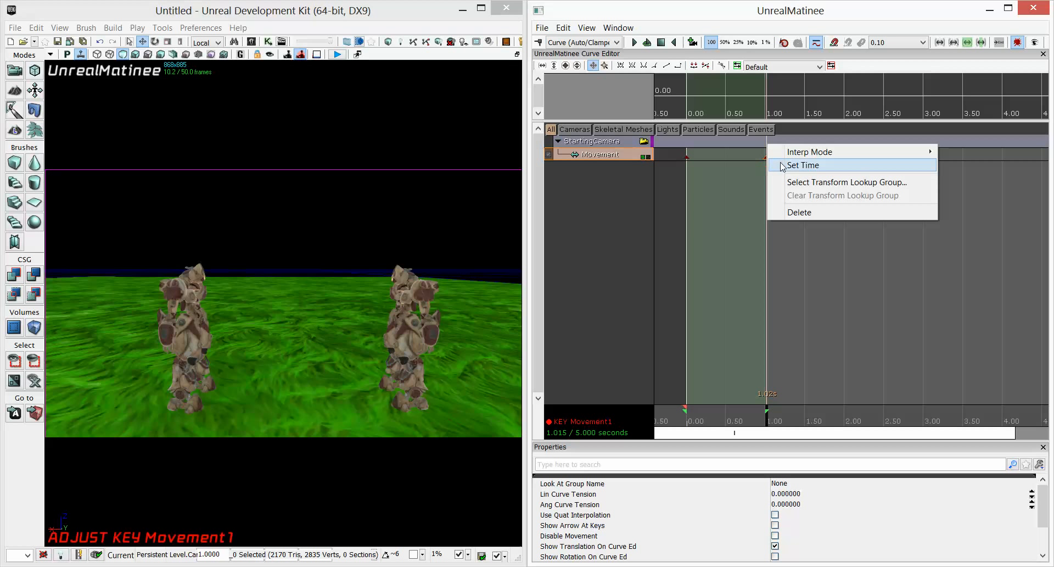
click(782, 165)
text(1)
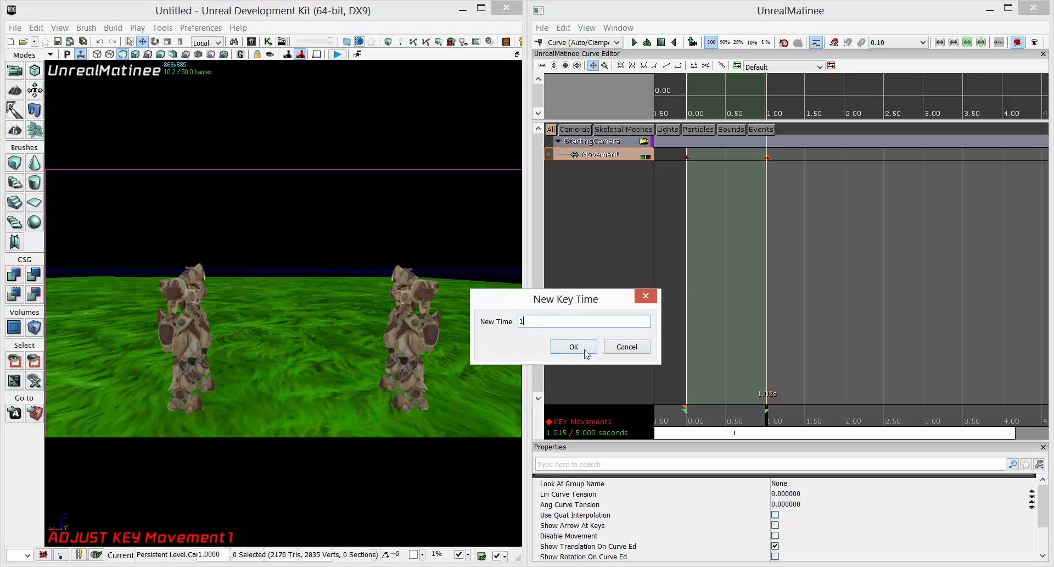
click(584, 348)
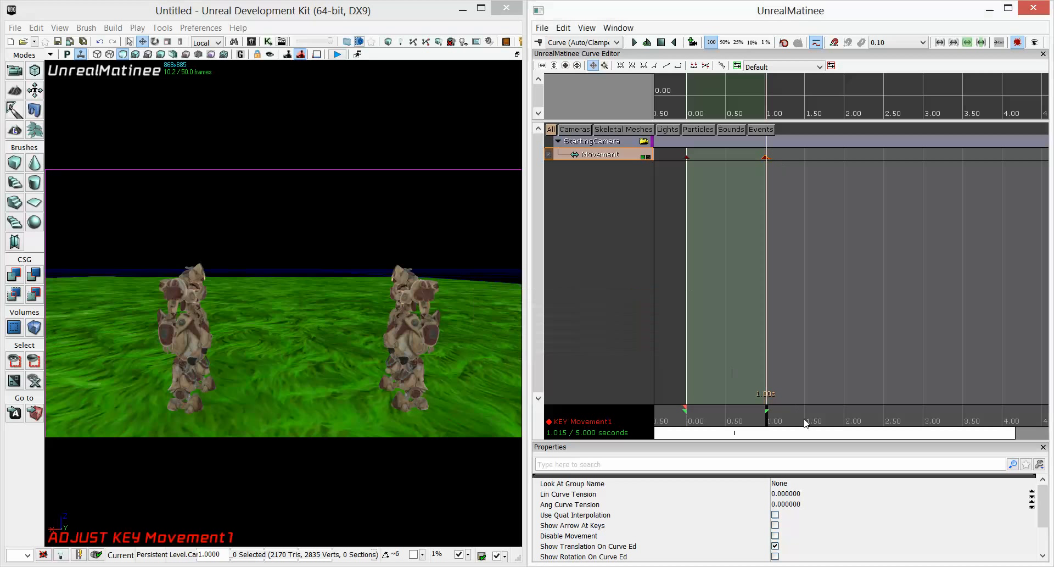
Add a third movement key at about 2 seconds and pilot the camera to a new angle on the characters.
click(768, 421)
drag(768, 420, 846, 419)
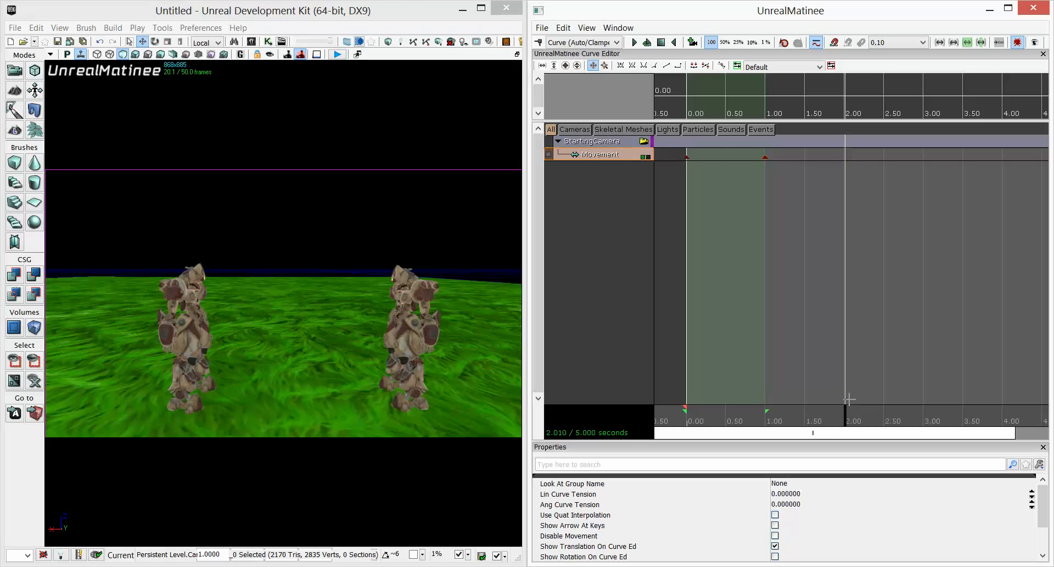
key(Return)
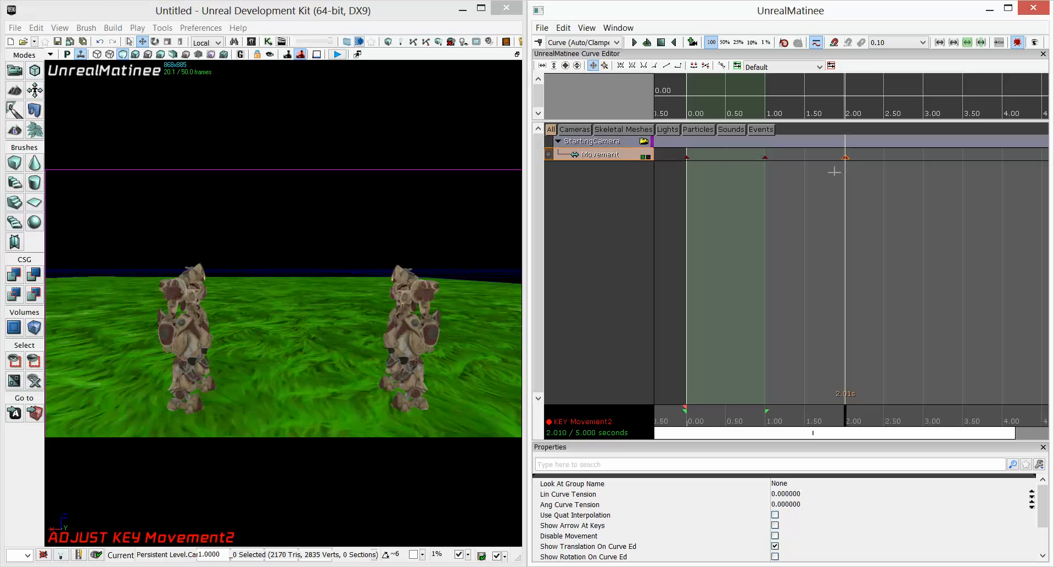
key(d)
right_drag(416, 349, 294, 348)
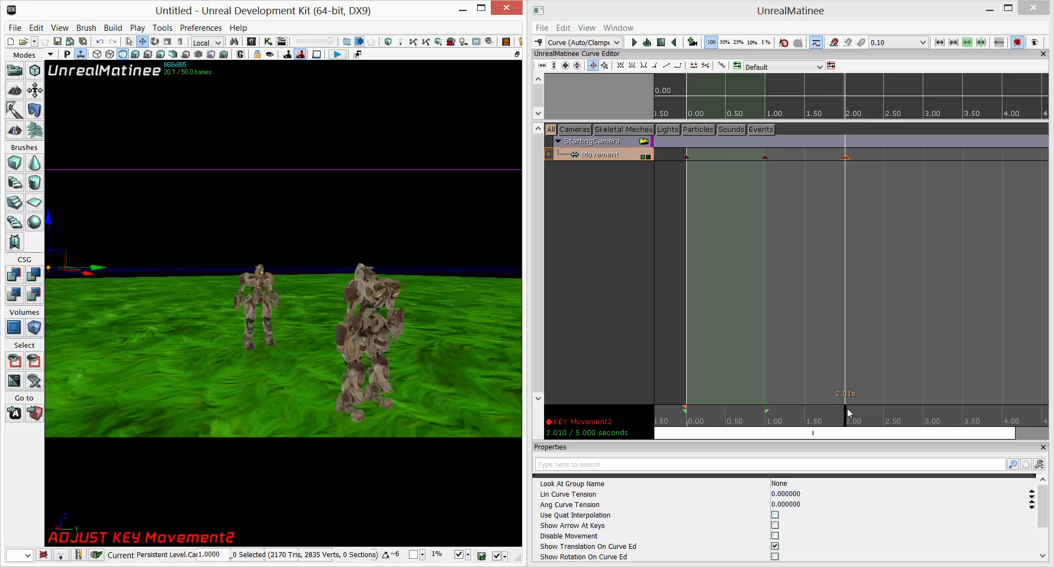
Play the Matinee sequence from the start to preview the camera move.
drag(846, 418, 669, 411)
click(666, 402)
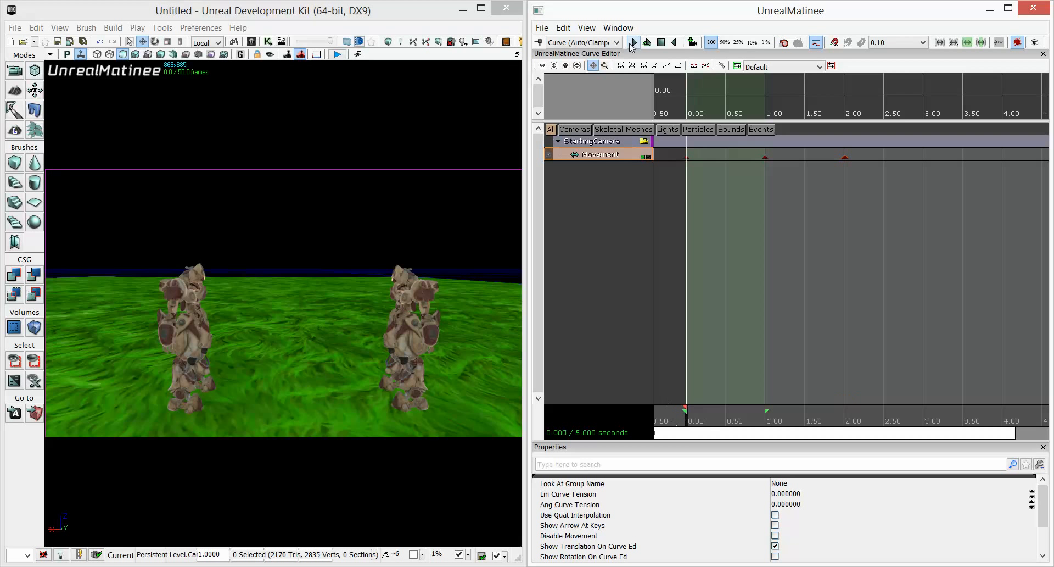
click(634, 44)
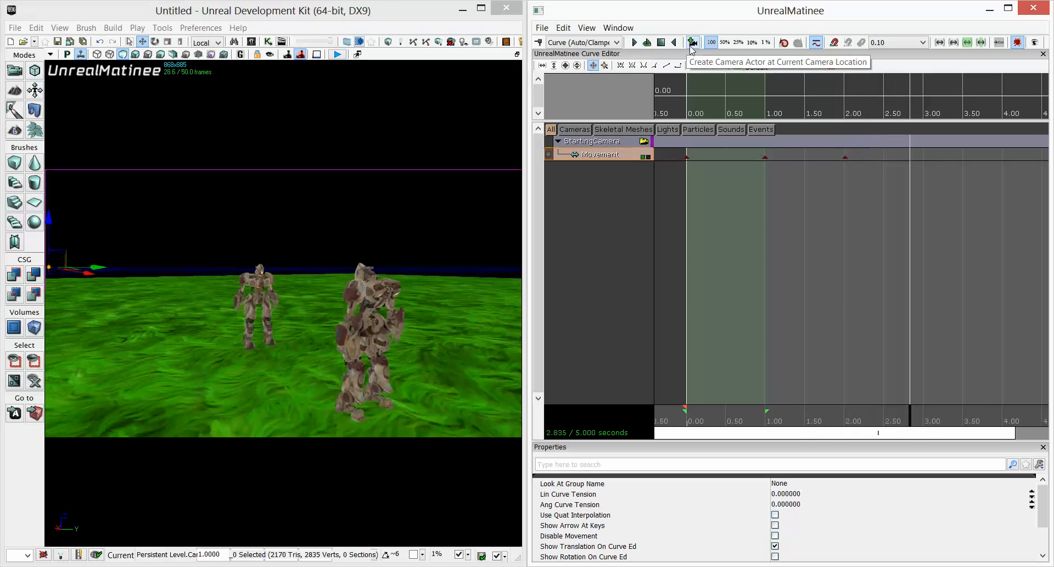
click(665, 47)
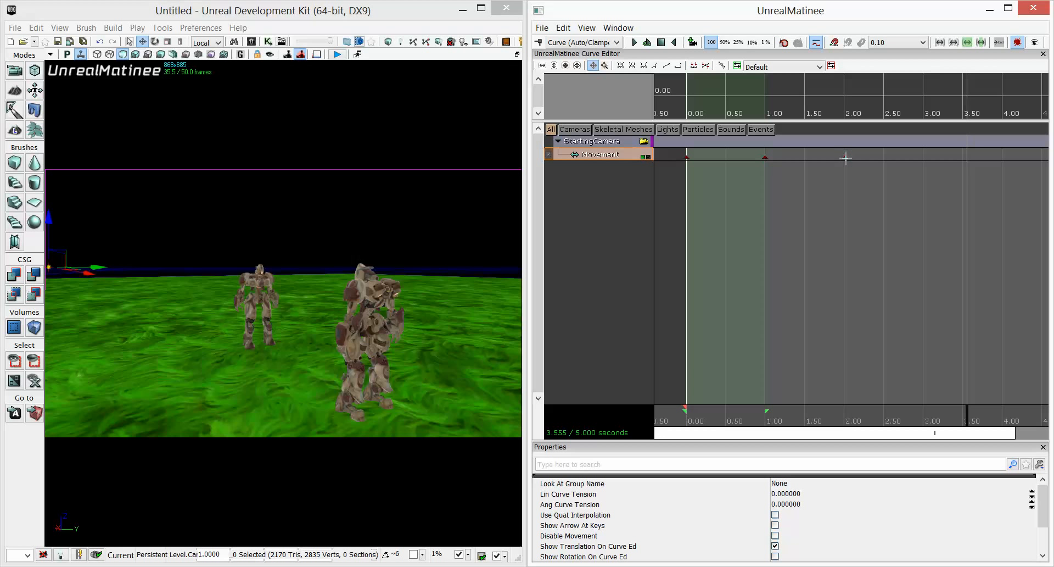
Select the third movement key and re-pilot the camera to refine its framing.
click(845, 158)
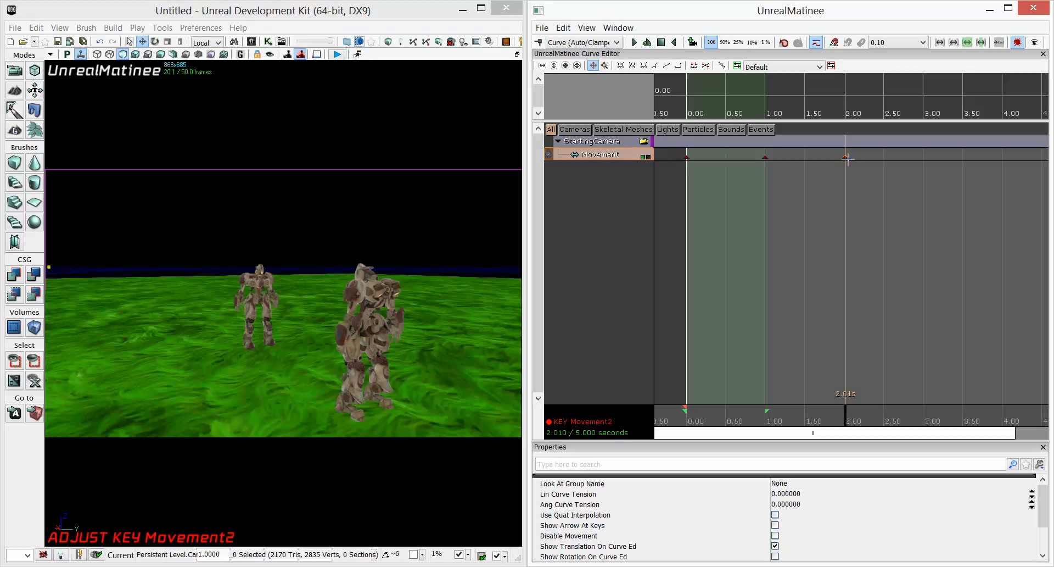
middle_drag(399, 377, 399, 330)
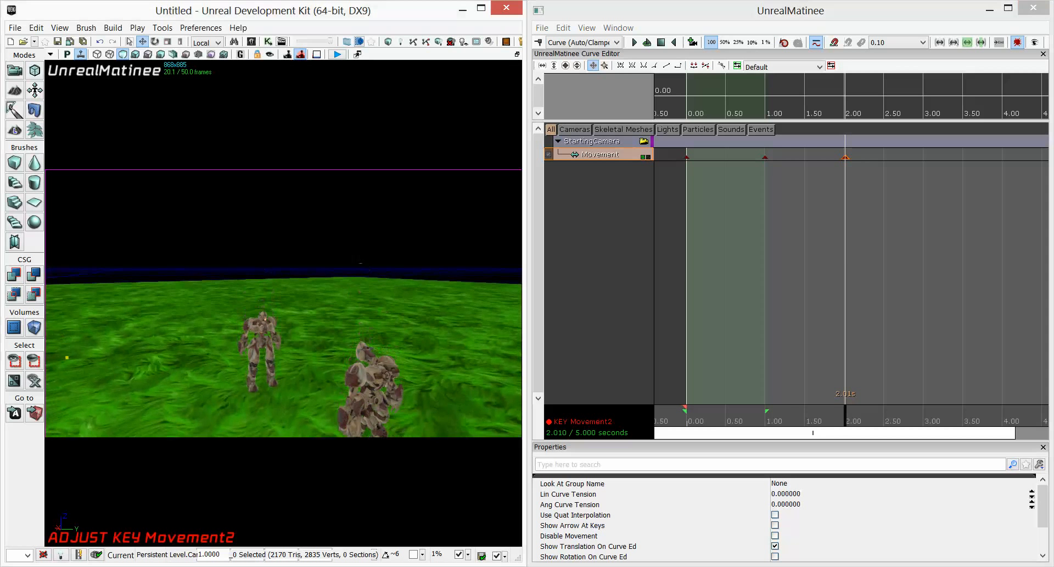
right_drag(444, 378, 454, 430)
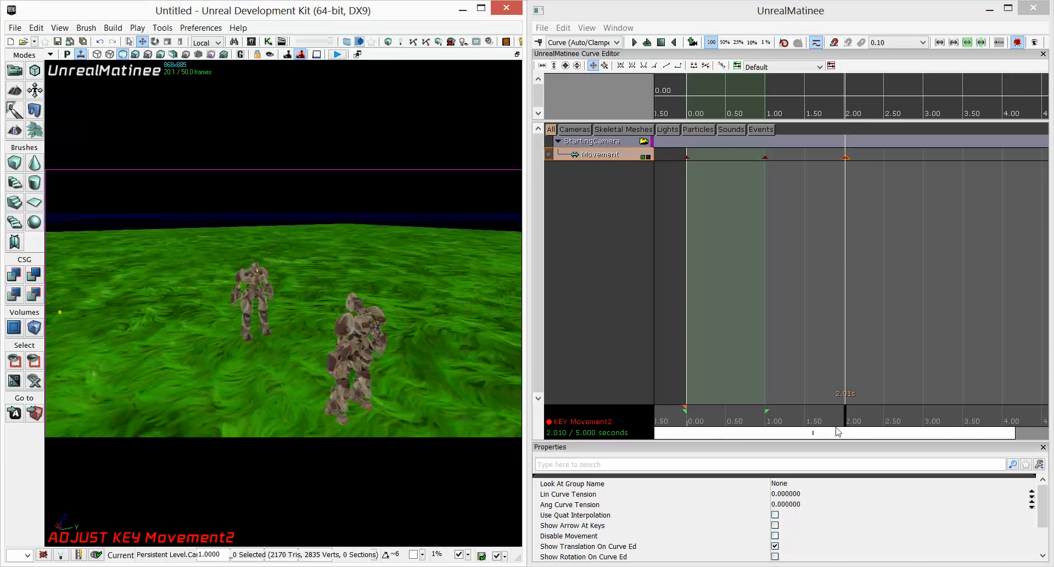
Preview the camera animation again by scrubbing and playing the sequence, toggling the group's camera view.
drag(839, 432, 765, 433)
click(664, 165)
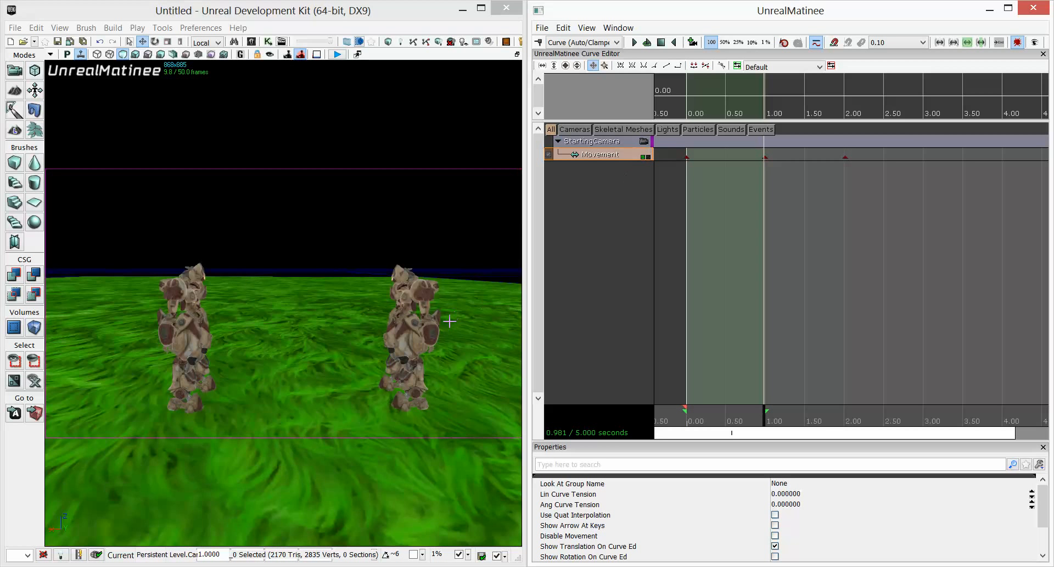
key(s)
right_drag(449, 321, 453, 335)
drag(693, 423, 680, 420)
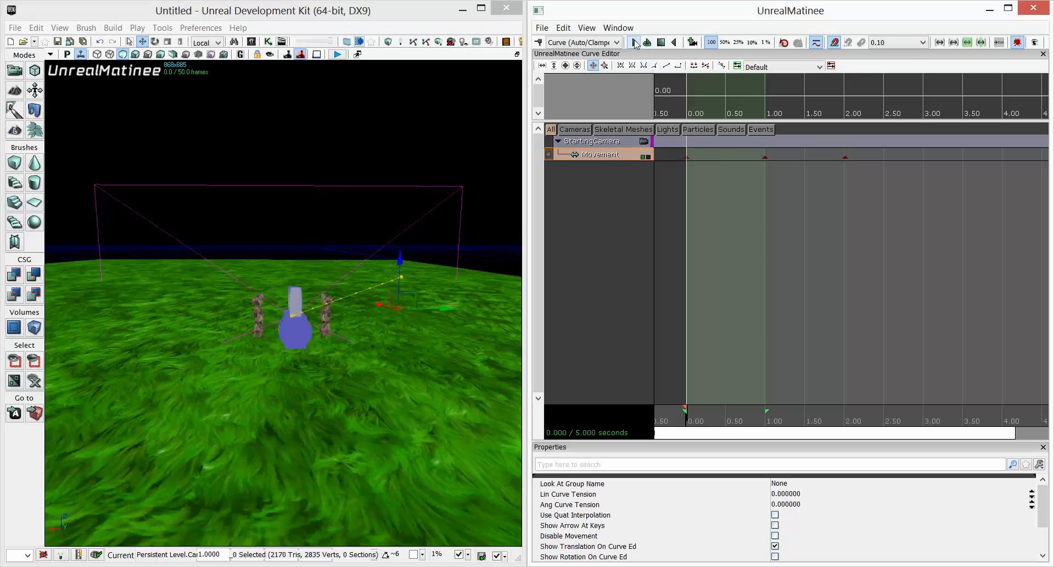
click(635, 43)
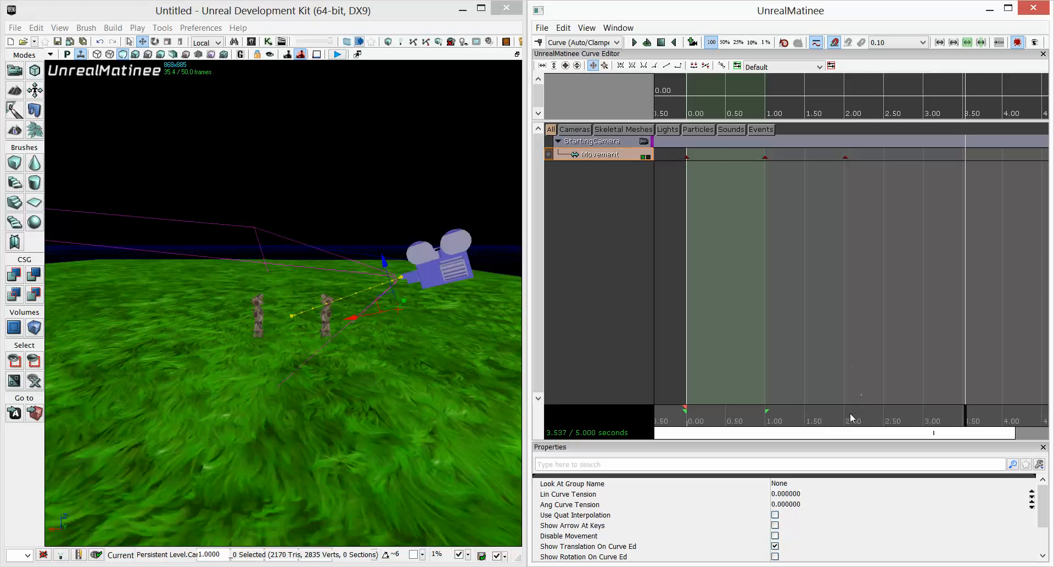
drag(852, 419, 618, 238)
click(644, 141)
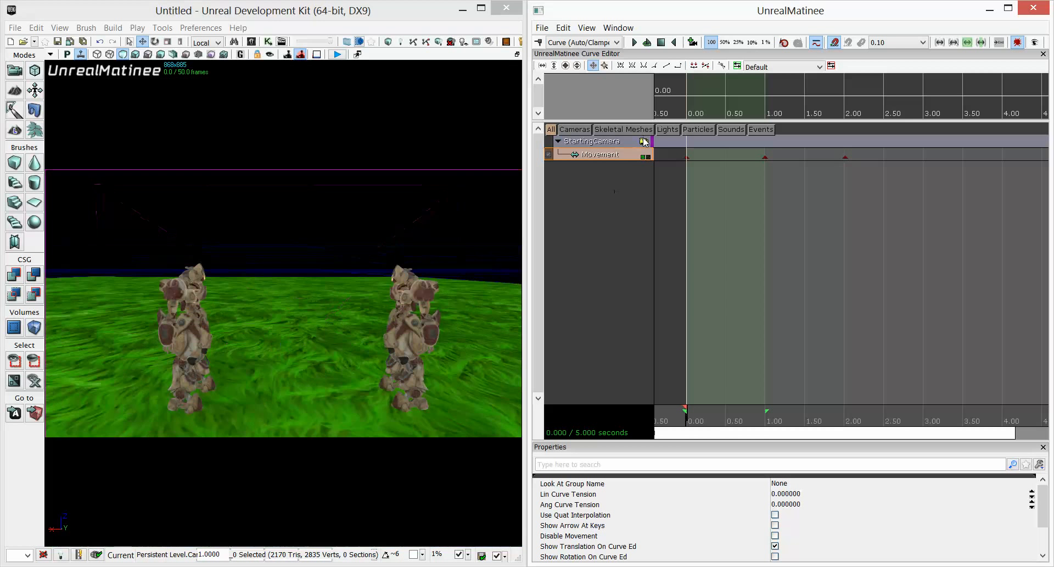
click(634, 43)
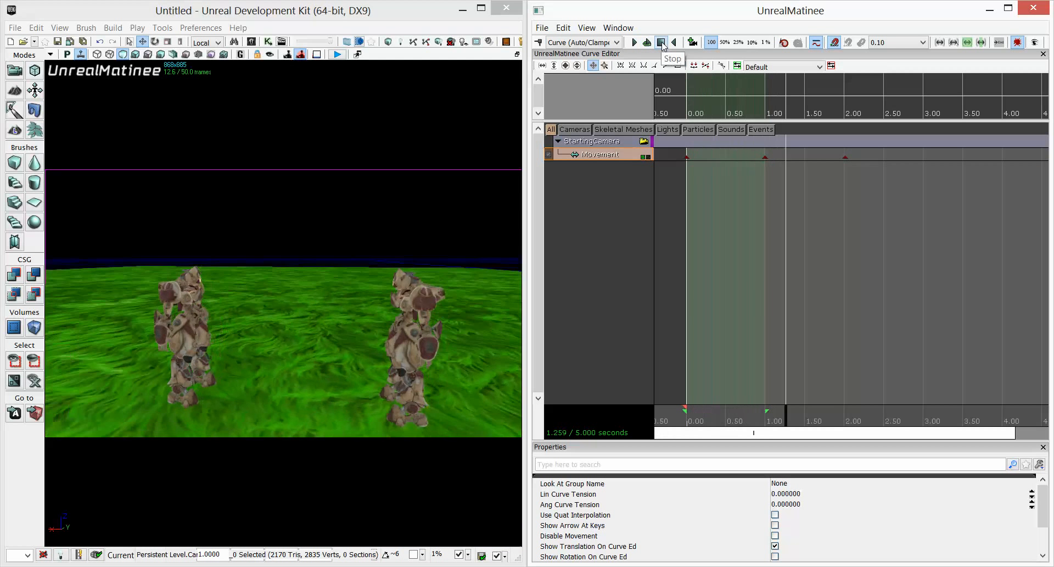
click(662, 44)
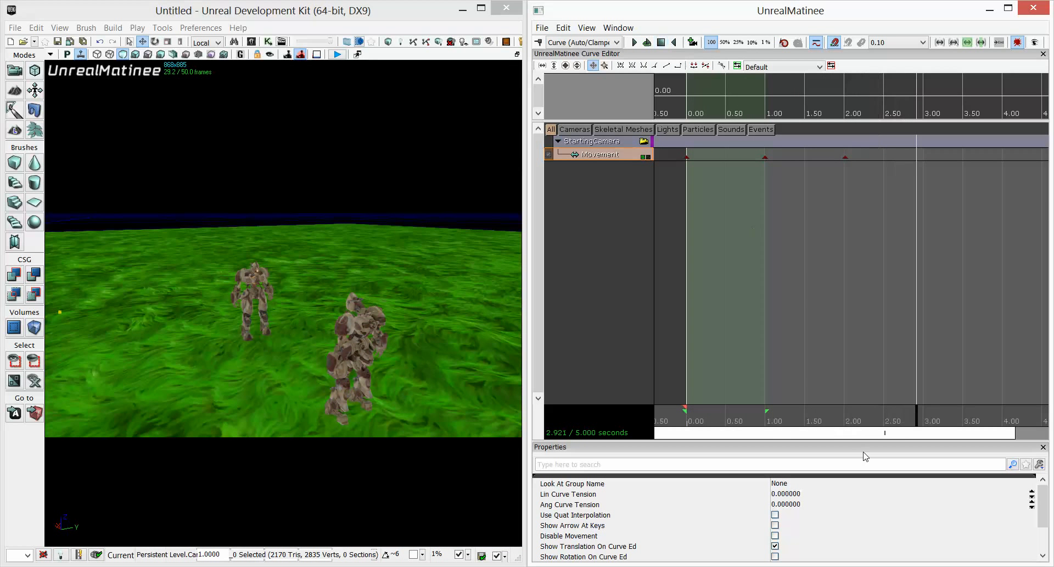
drag(847, 435, 871, 431)
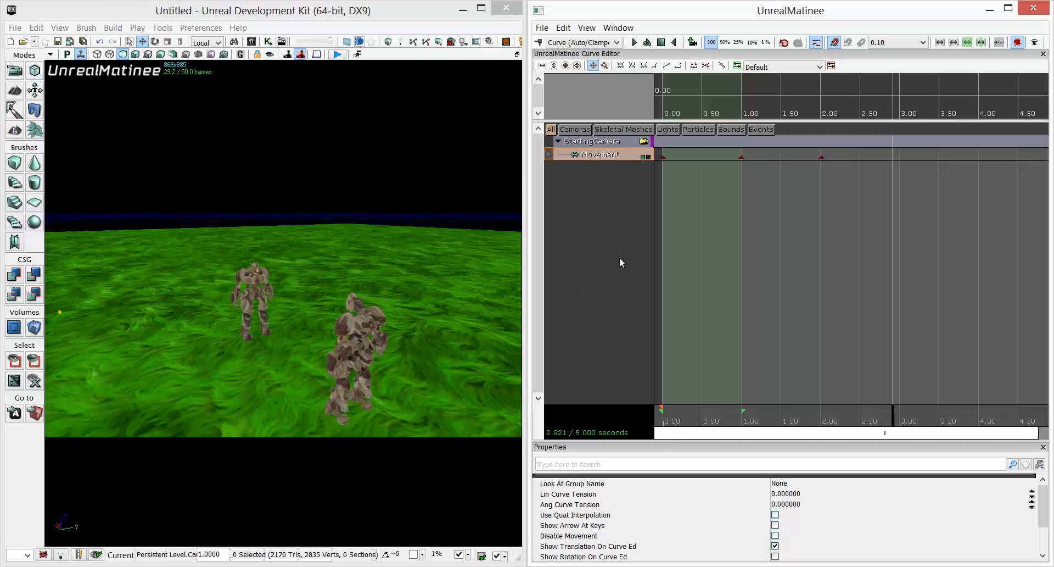
Place a new CameraActor into the level near the characters.
click(646, 142)
click(619, 235)
drag(391, 365, 351, 456)
right_drag(351, 456, 341, 440)
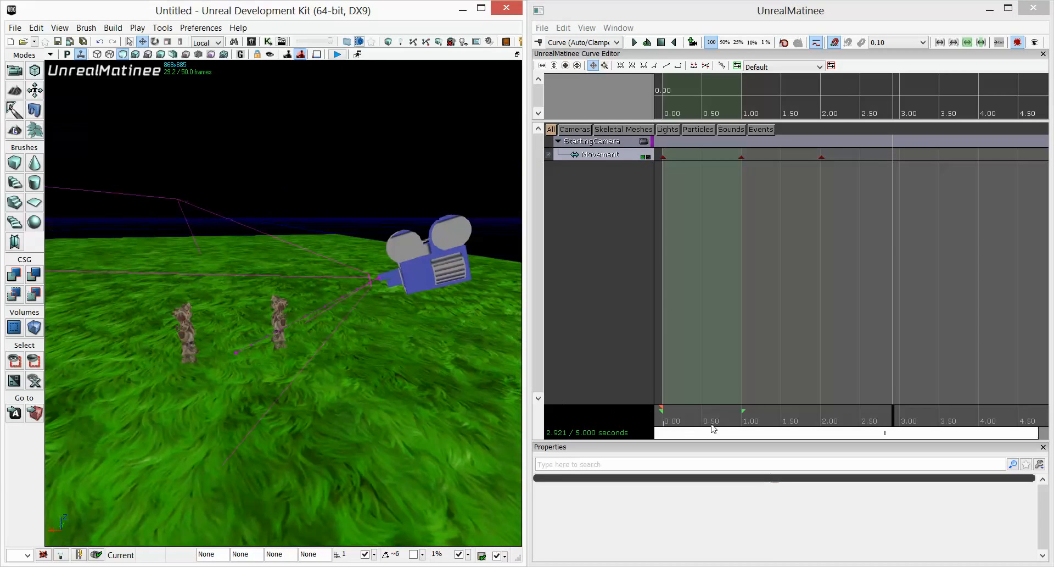
drag(712, 423, 655, 428)
mouse_move(405, 377)
right_down()
mouse_move(506, 375)
mouse_move(409, 377)
right_up()
scroll(408, 377, down, 2)
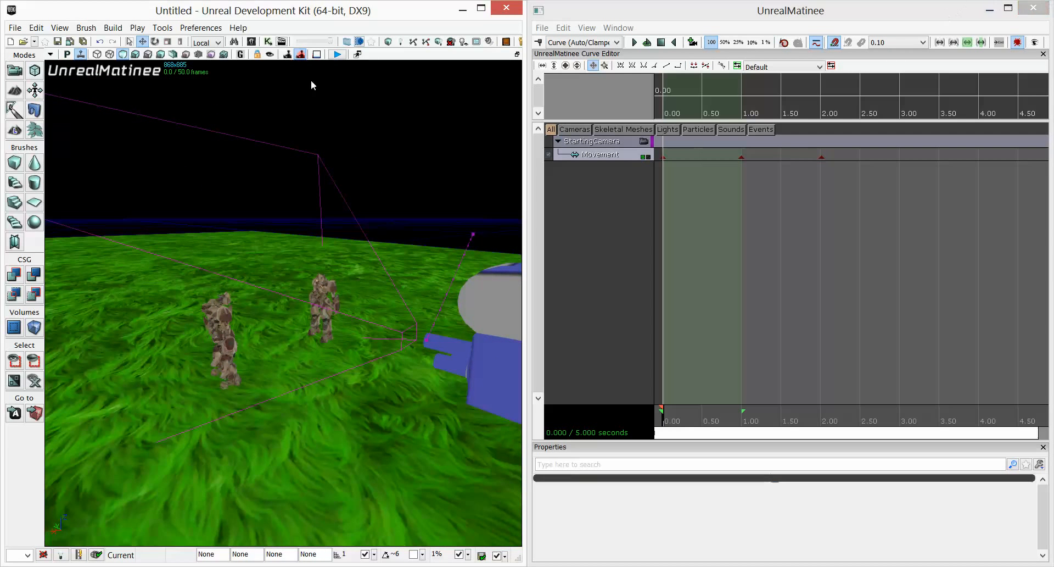
click(250, 42)
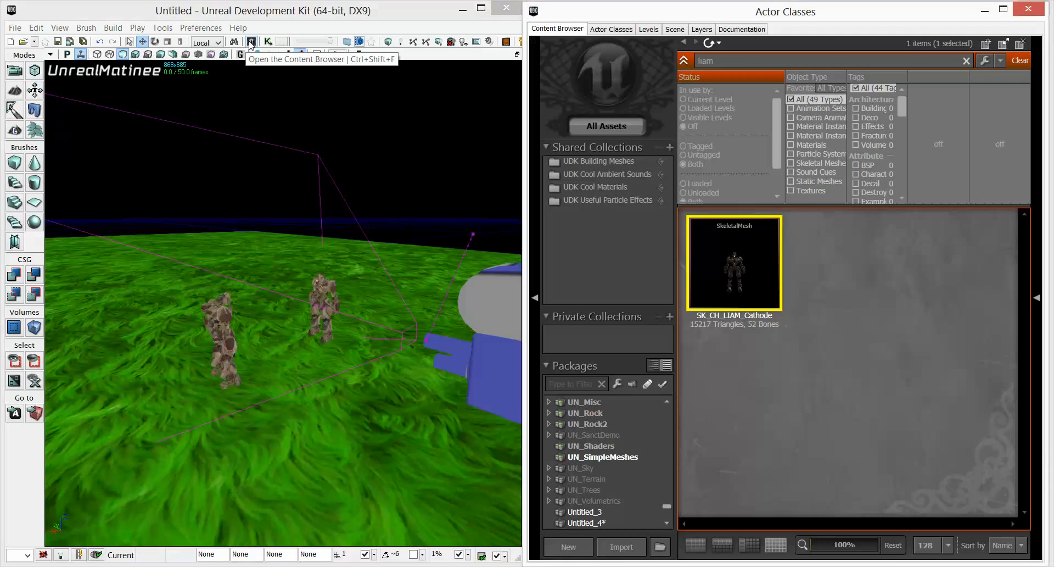
click(604, 35)
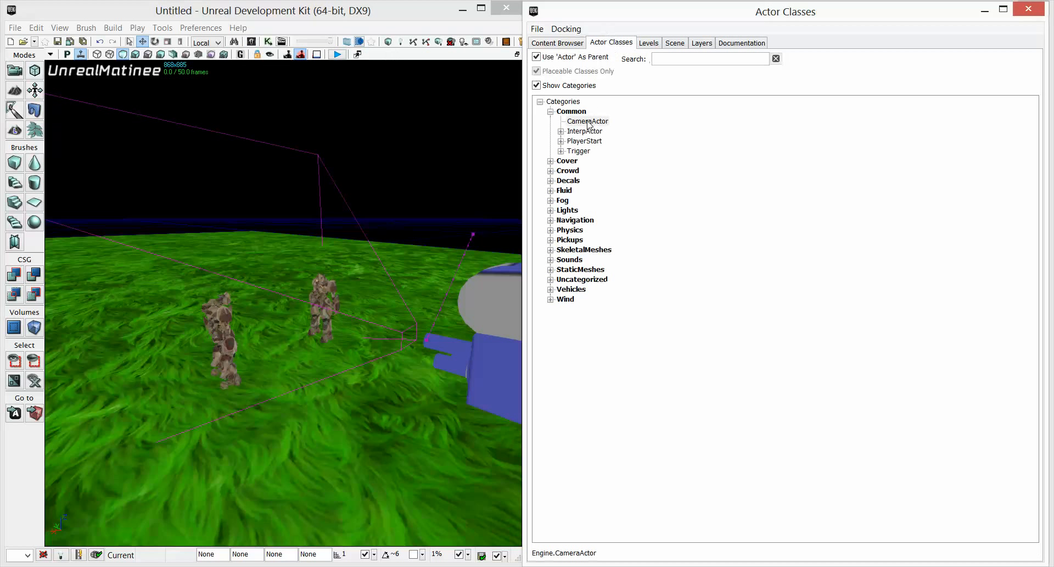
click(599, 123)
drag(289, 390, 289, 391)
drag(286, 316, 286, 306)
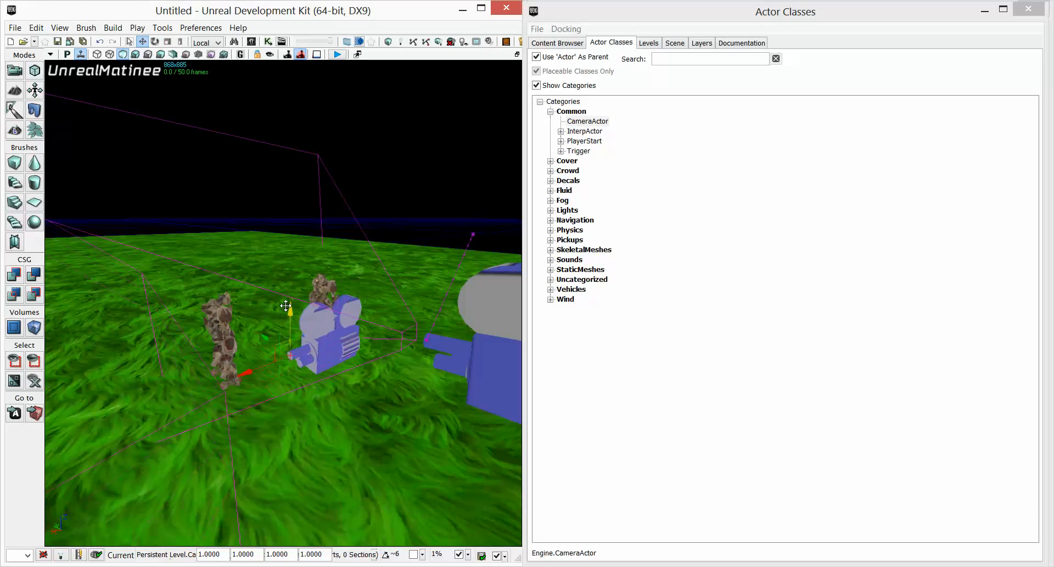
drag(587, 121, 263, 210)
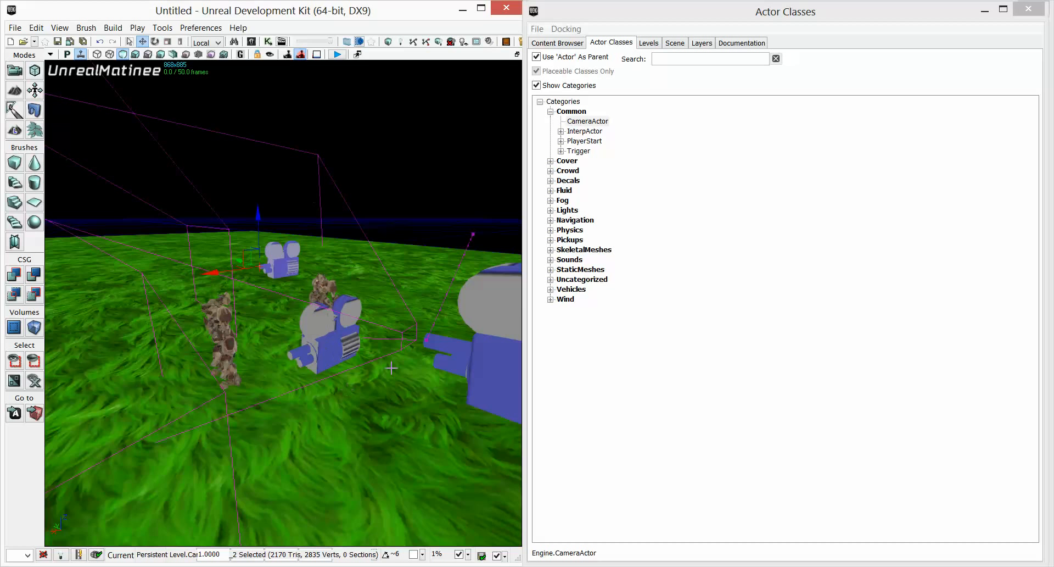
Close the actor classes window, select the new camera actor and move it closer to the characters.
drag(378, 421, 429, 398)
click(462, 382)
click(299, 353)
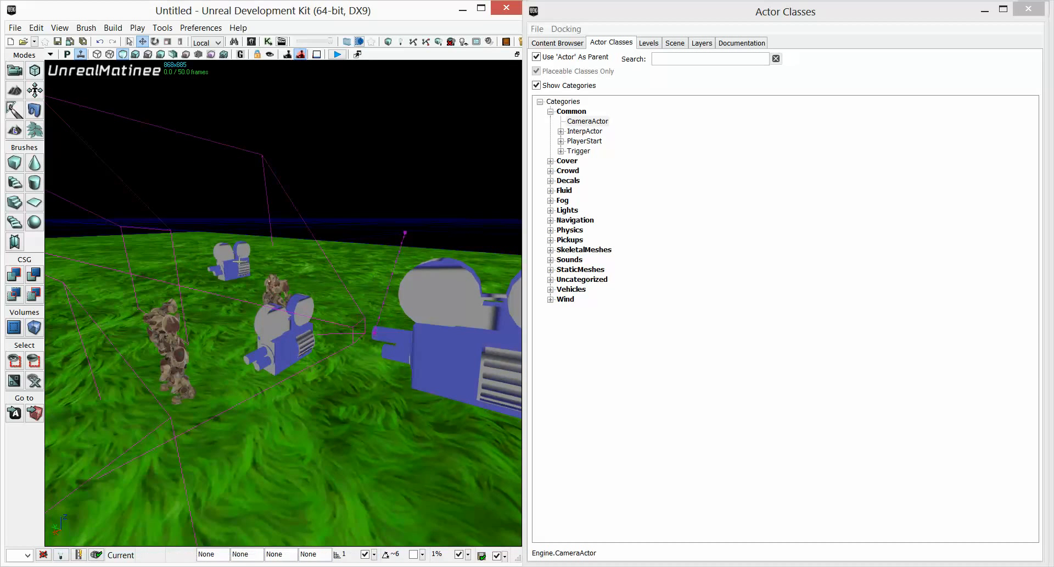
click(238, 262)
click(1029, 9)
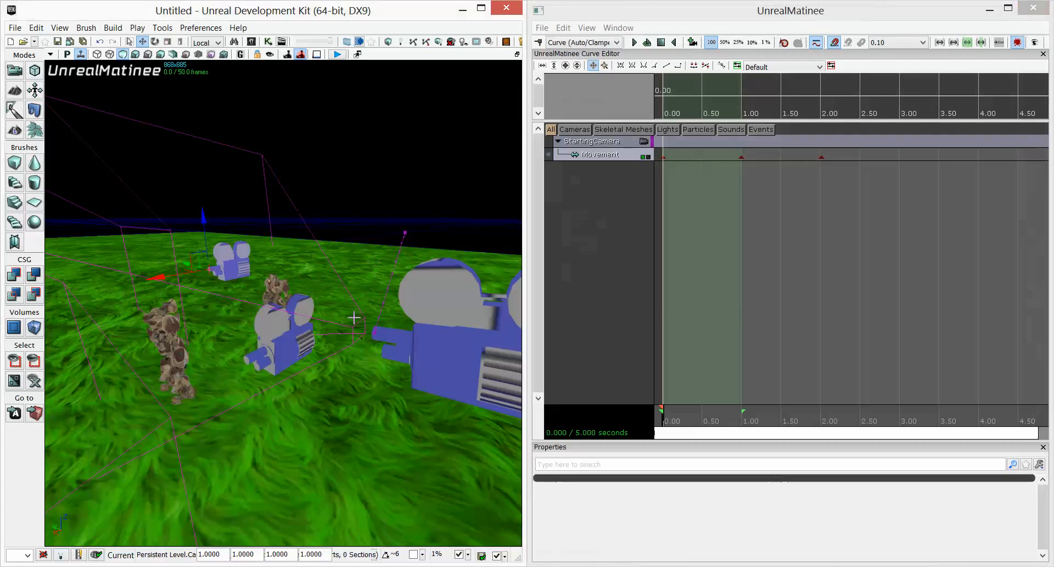
click(270, 358)
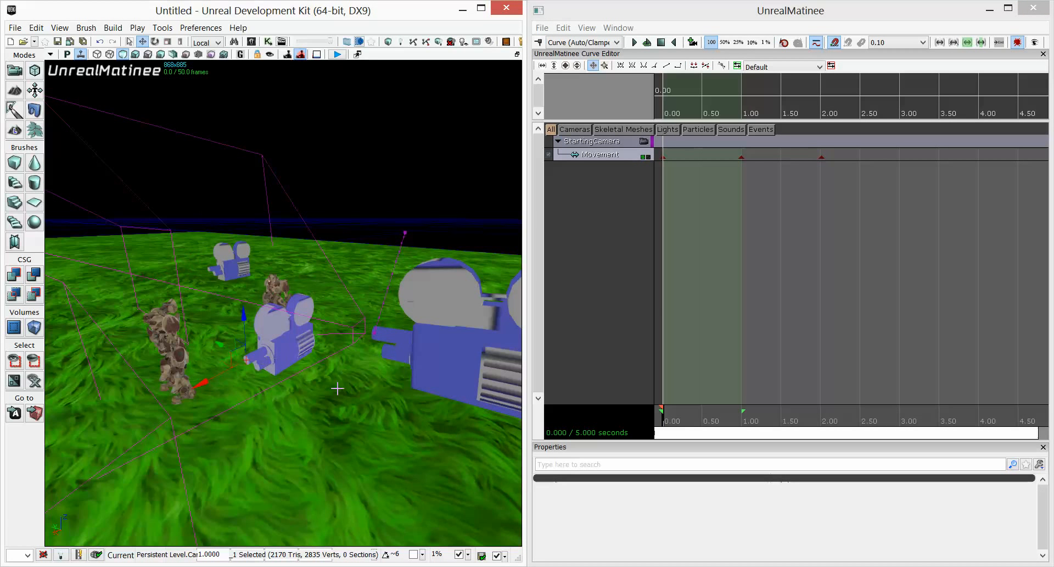
drag(355, 400, 352, 351)
right_drag(342, 409, 355, 401)
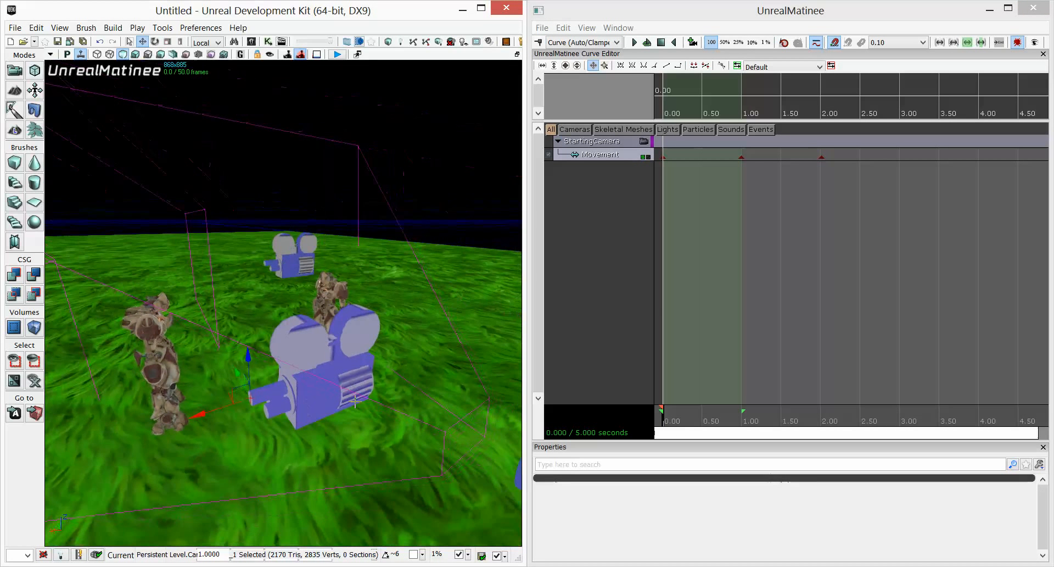
Add a new empty Matinee group named FaceCam1.
right_click(611, 181)
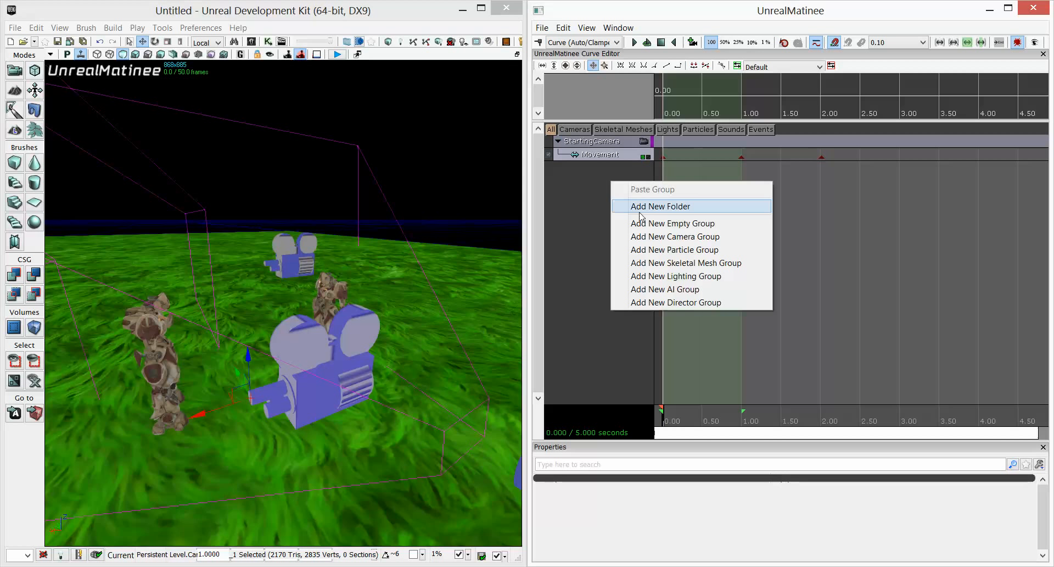
click(665, 224)
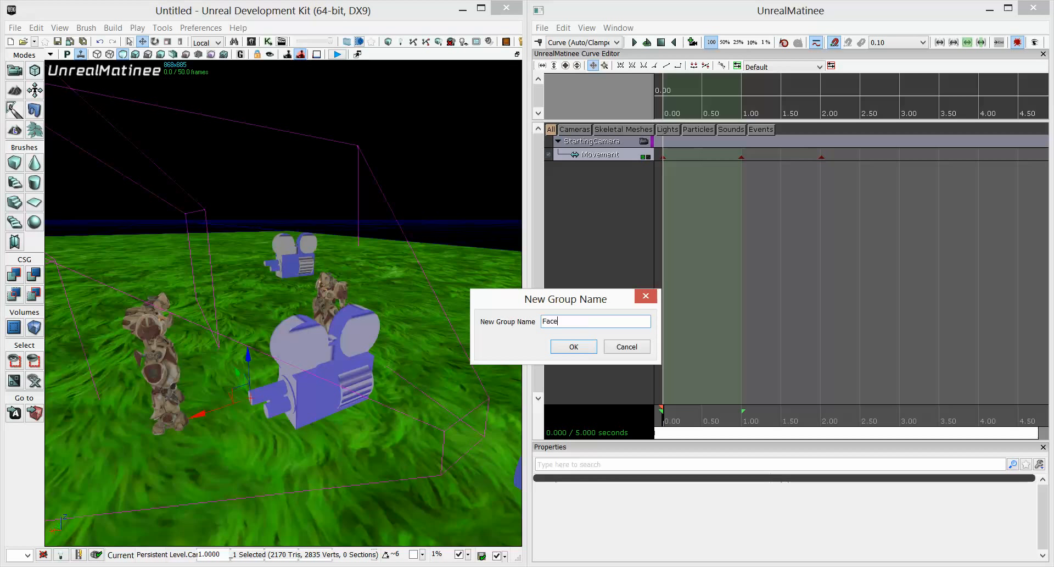
key(Return)
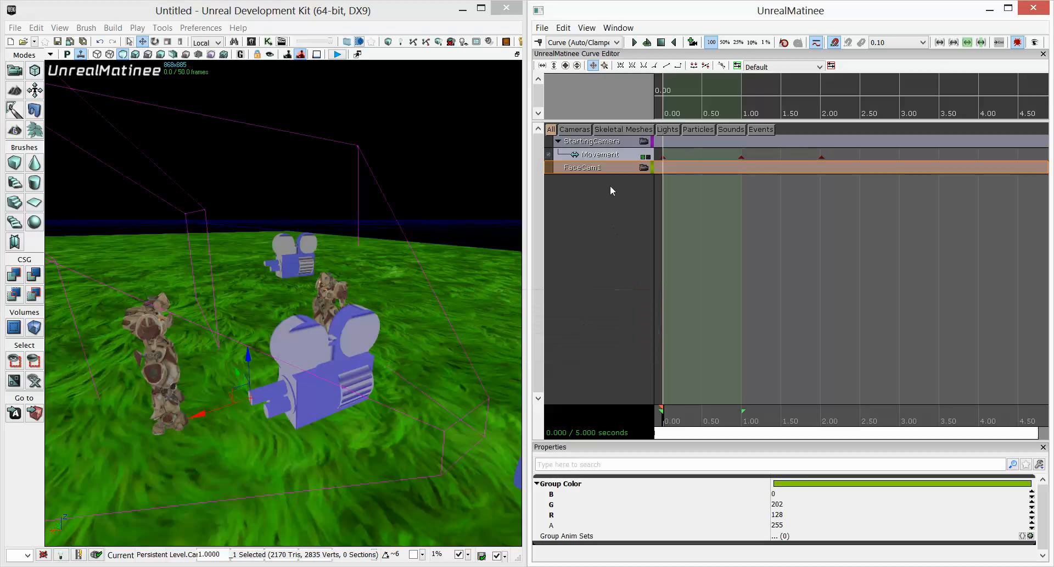
Select the second camera actor, assign it to the FaceCam1 group and aim it at the characters through the group's camera view.
click(315, 272)
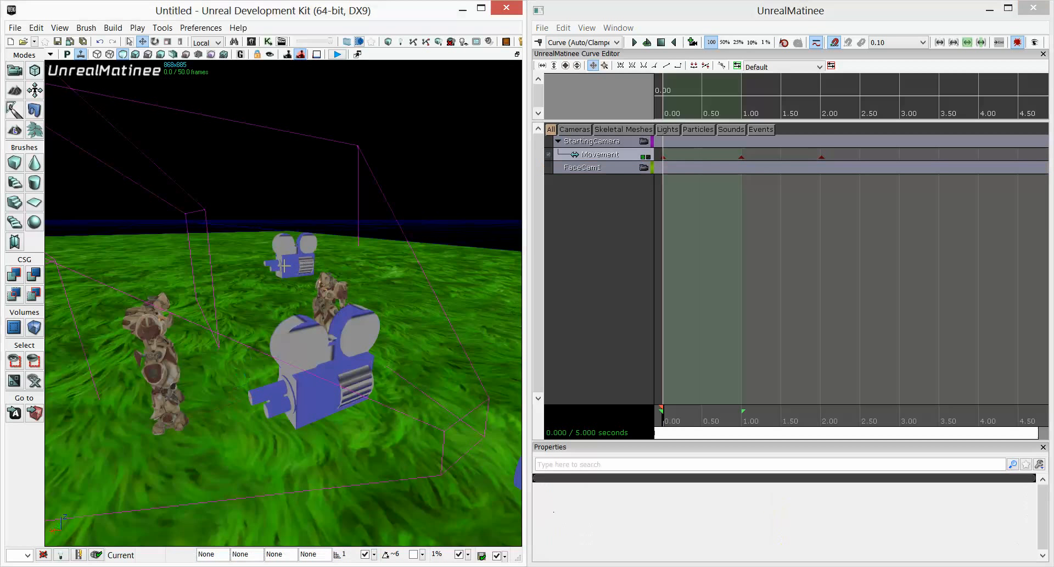
click(281, 267)
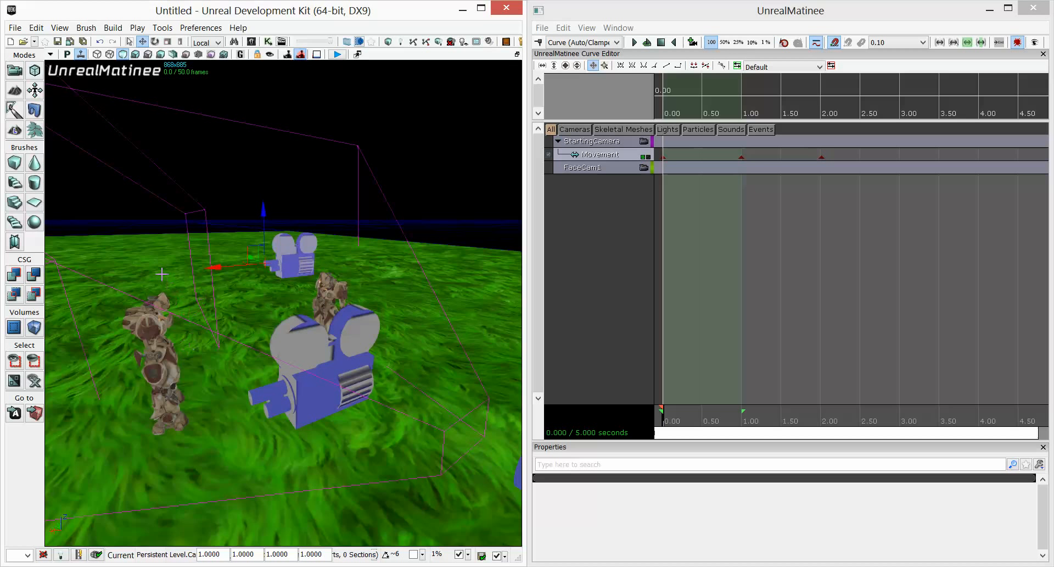
click(638, 168)
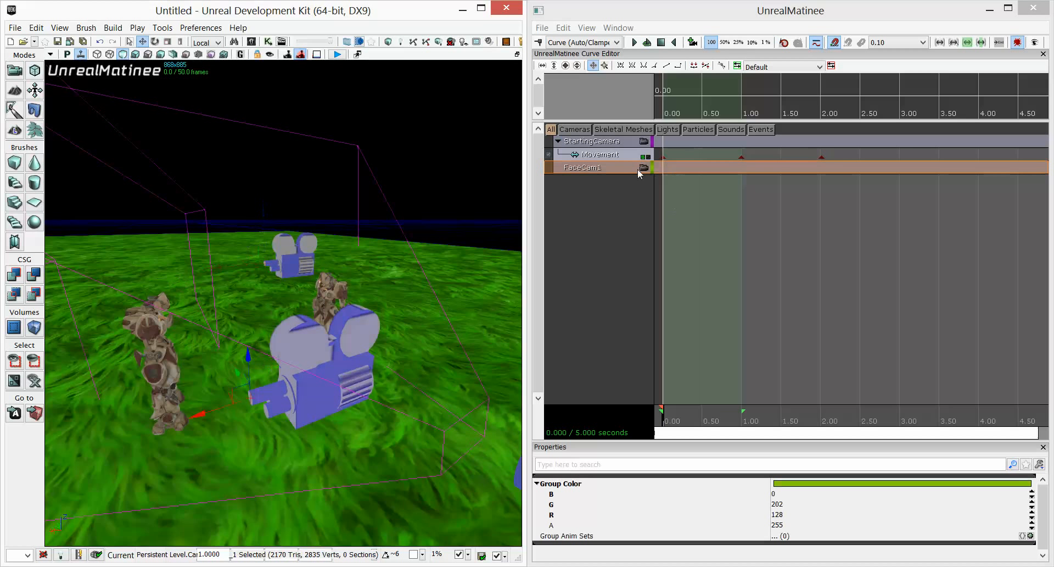
click(644, 167)
middle_drag(382, 318, 344, 267)
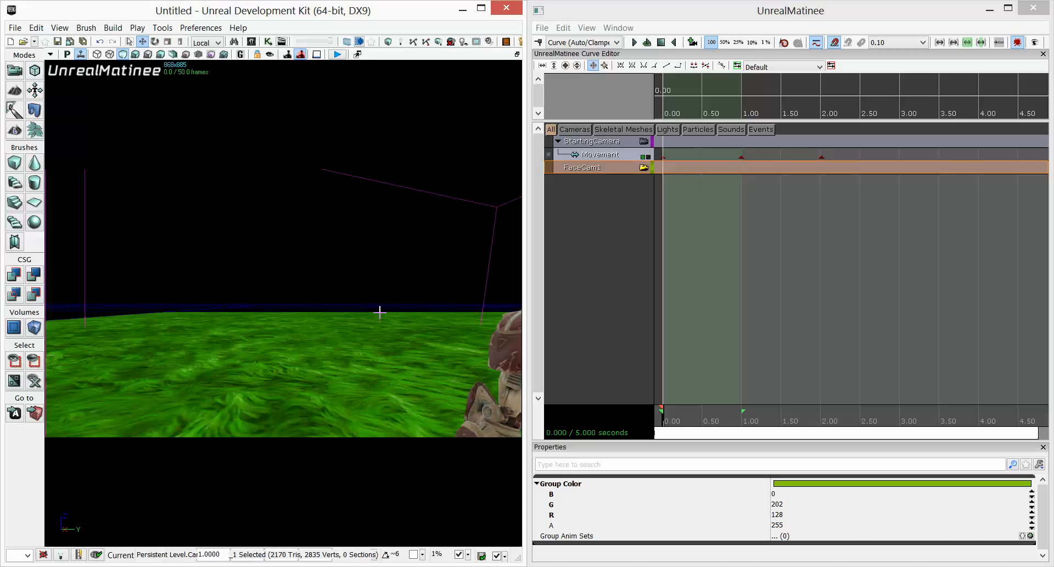
middle_drag(344, 266, 368, 266)
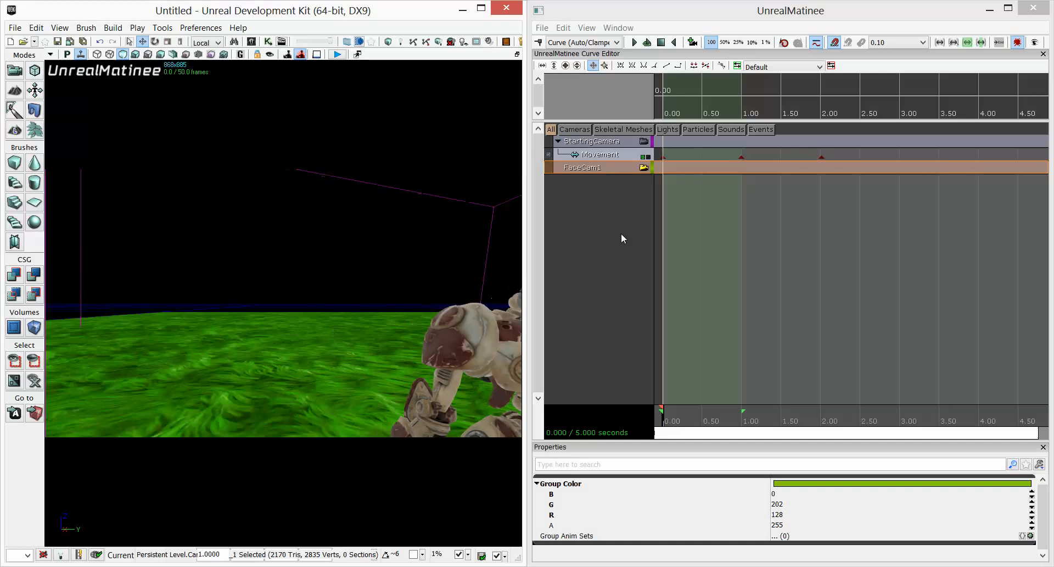
click(644, 170)
Reposition the FaceCam1 camera and refine its framing on a character's face through the group's camera view.
drag(385, 247, 379, 313)
click(585, 171)
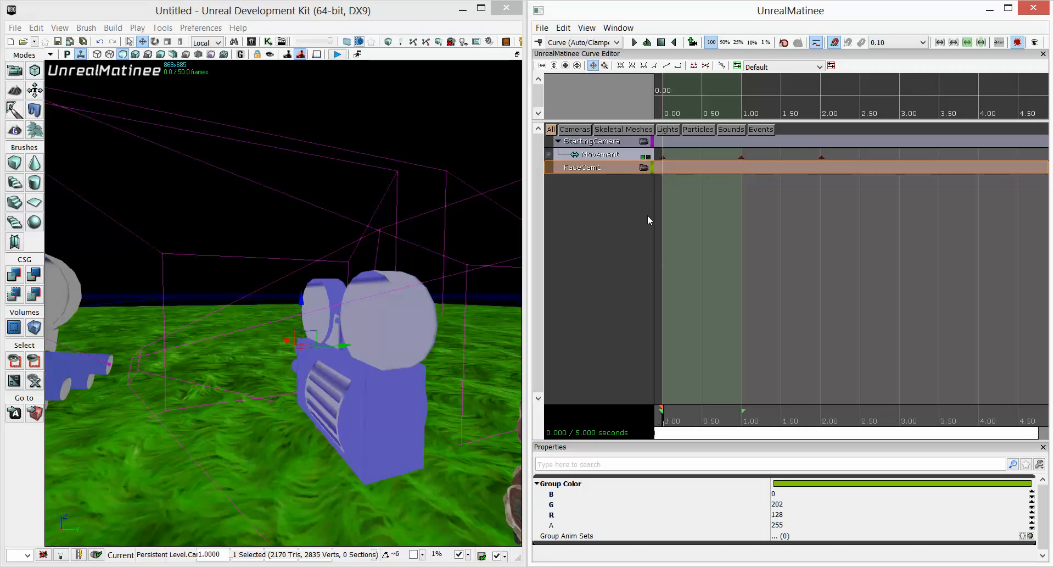
click(643, 167)
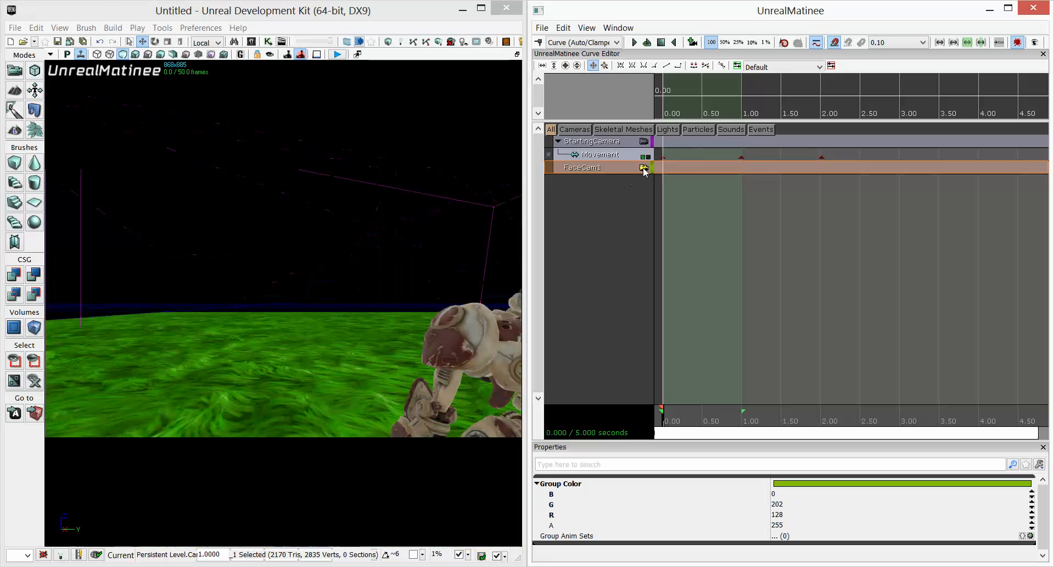
mouse_move(417, 380)
mouse_down()
mouse_move(413, 344)
mouse_move(413, 364)
mouse_up()
middle_drag(413, 363, 425, 363)
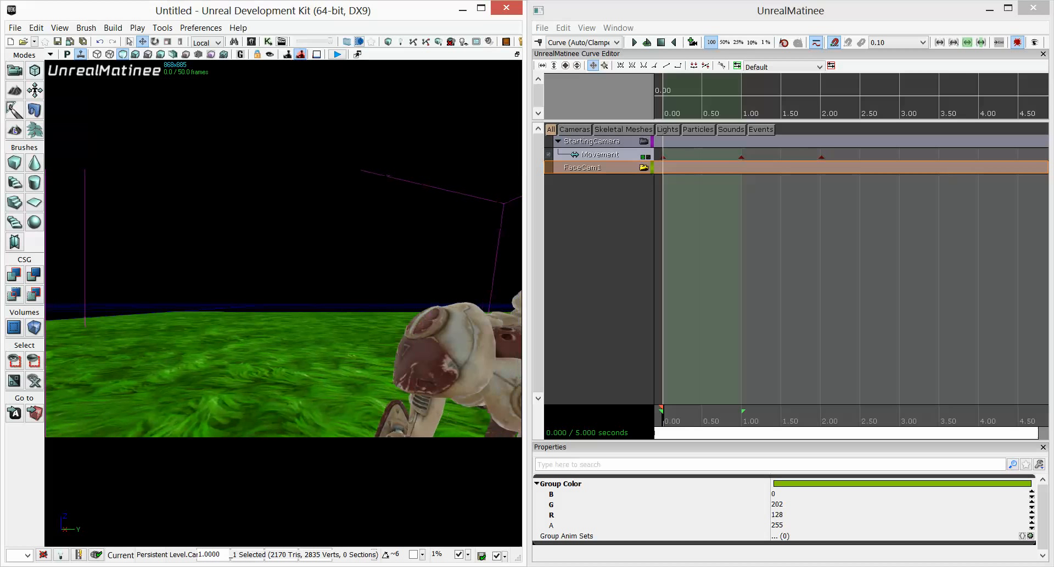
Add a Movement track to the FaceCam1 group with the time cursor at the start of the sequence.
click(662, 421)
right_click(594, 167)
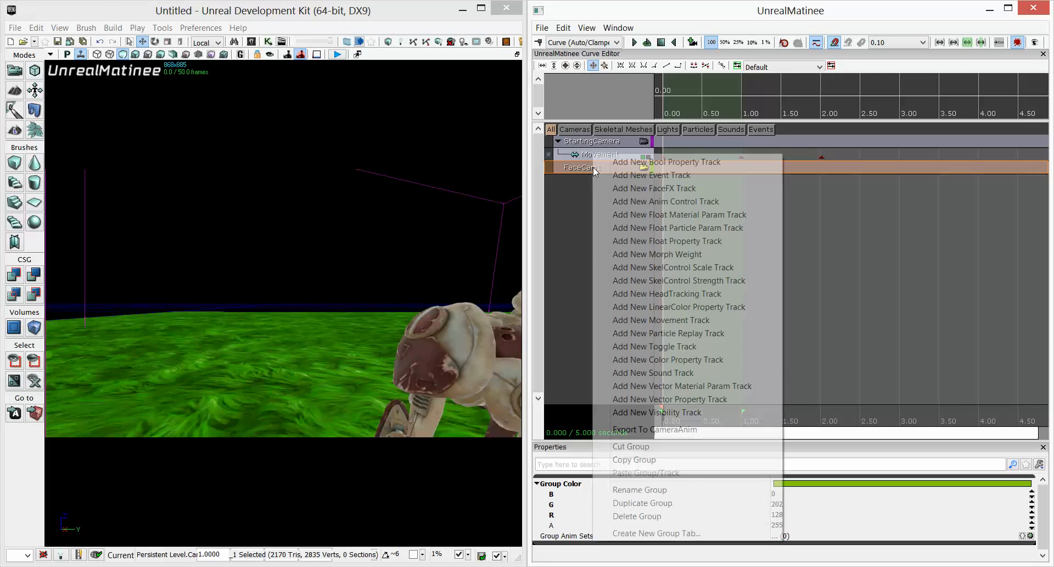
click(665, 325)
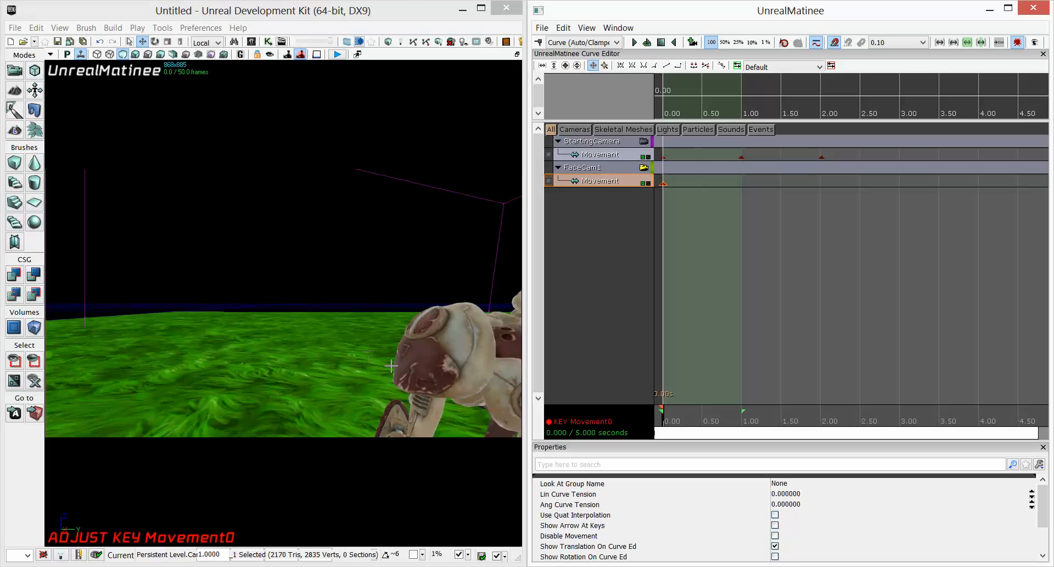
Add a movement key at 2.00 seconds on FaceCam1's Movement track and set its time exactly.
drag(663, 424, 822, 426)
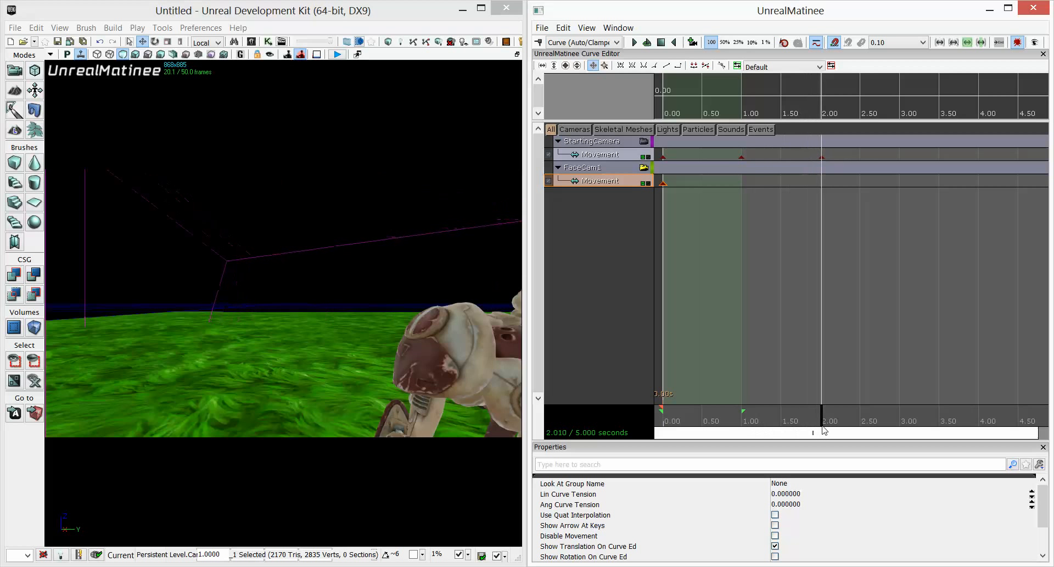
key(Return)
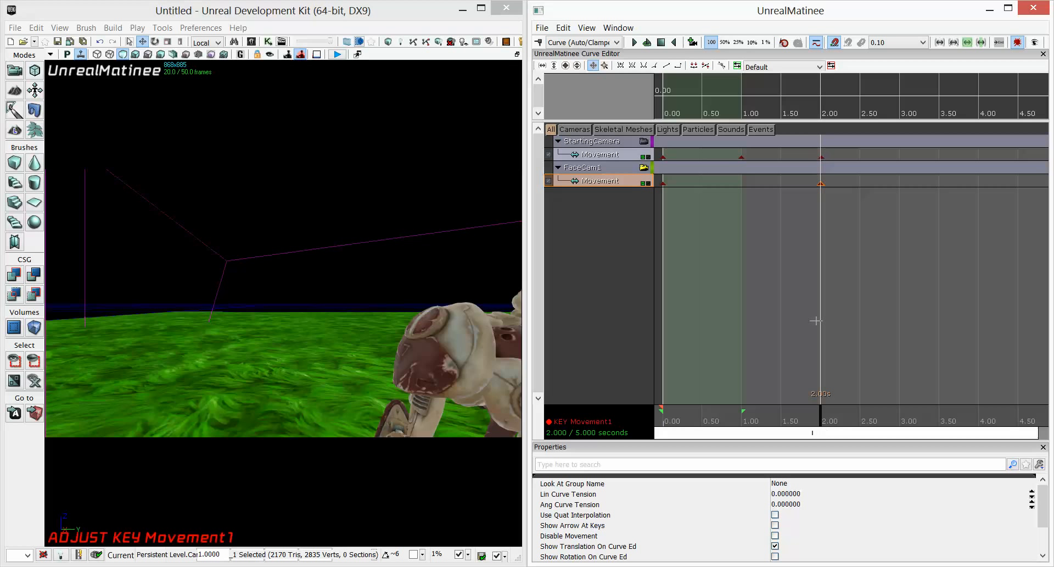
right_click(822, 184)
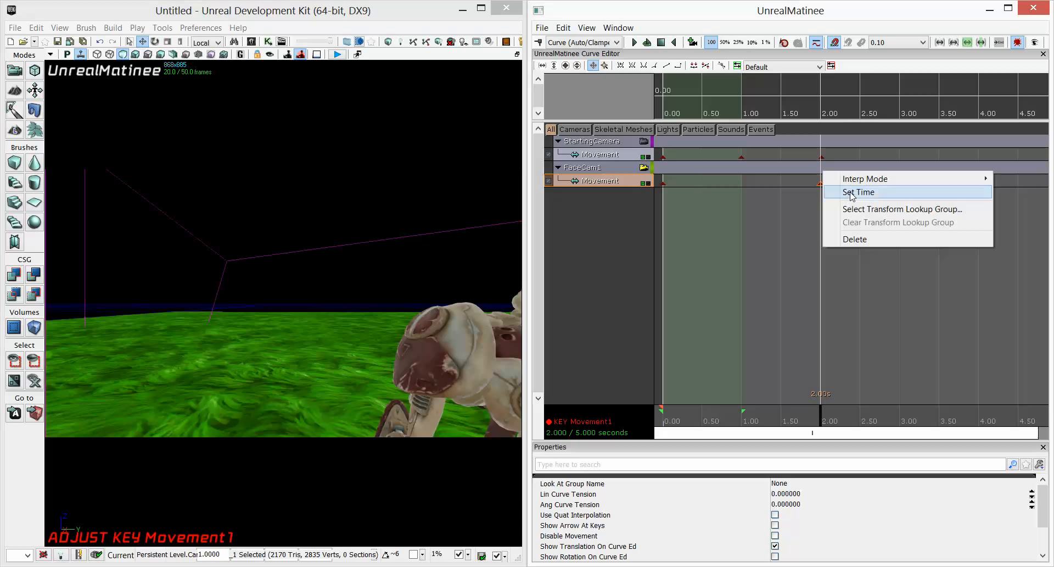
click(851, 195)
click(574, 346)
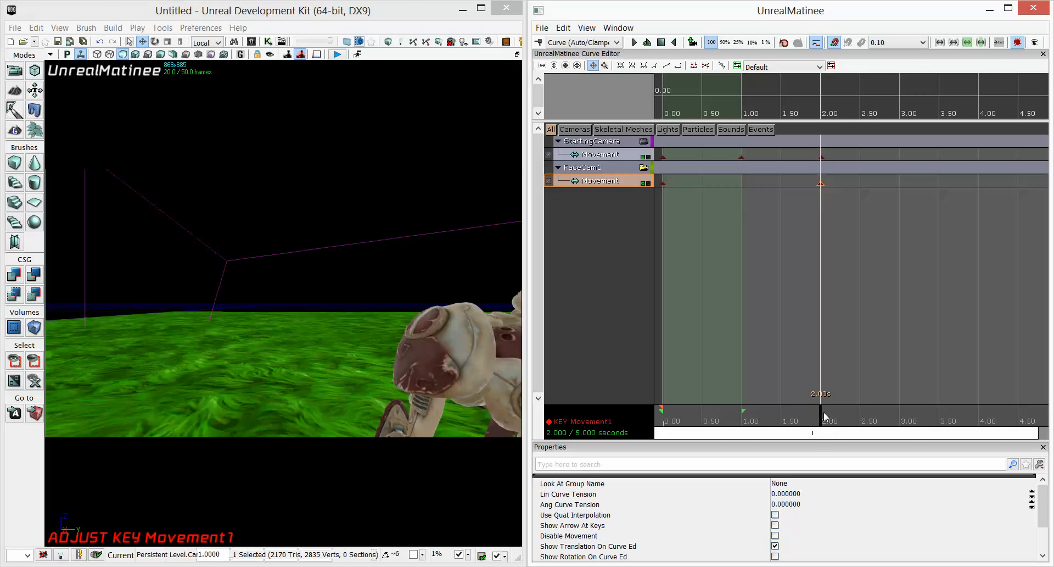
Compare the StartingCamera and FaceCam1 camera views around the 2-second mark.
mouse_move(823, 416)
mouse_down()
mouse_move(661, 418)
mouse_move(818, 430)
mouse_up()
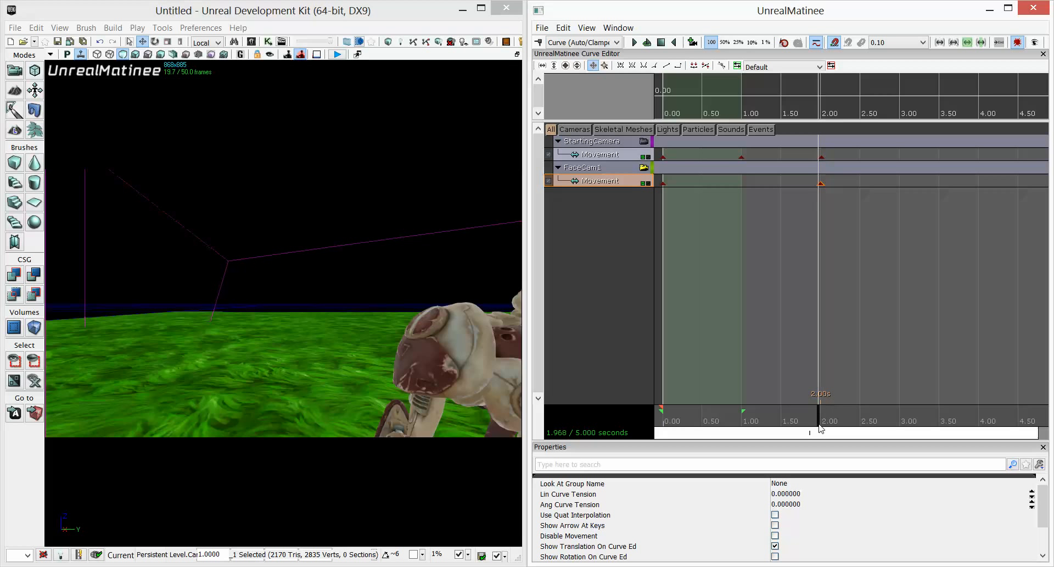
click(644, 141)
drag(665, 421, 825, 423)
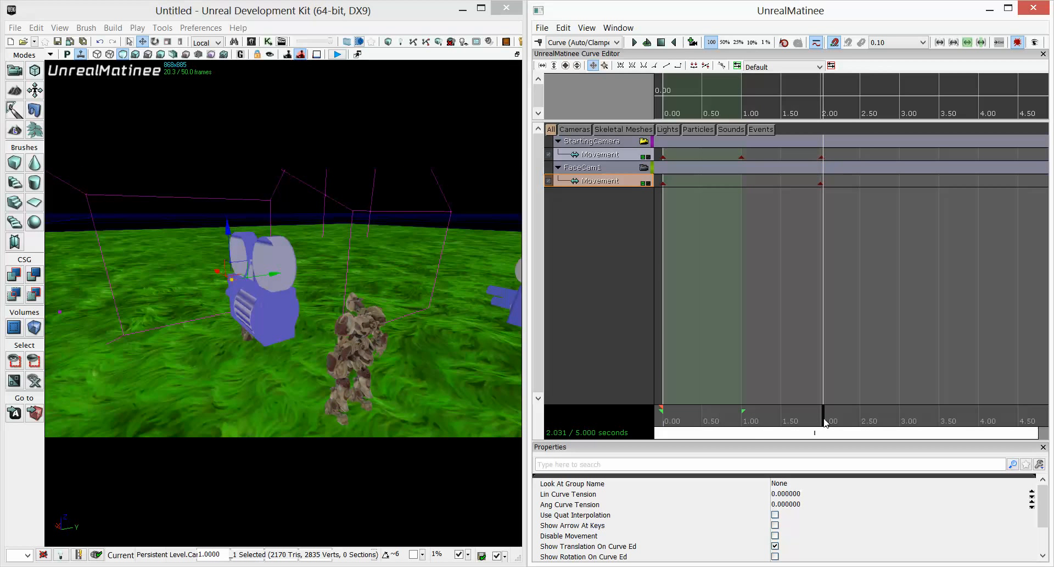
click(644, 167)
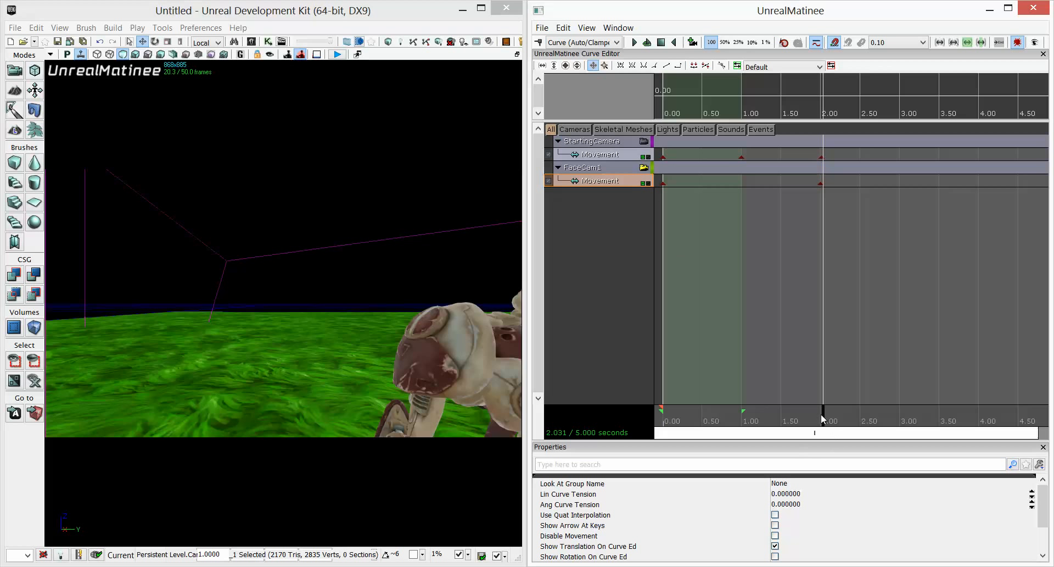
Add a FaceCam1 movement key at 4.00 seconds and move the camera closer to the character's face.
drag(823, 419, 981, 417)
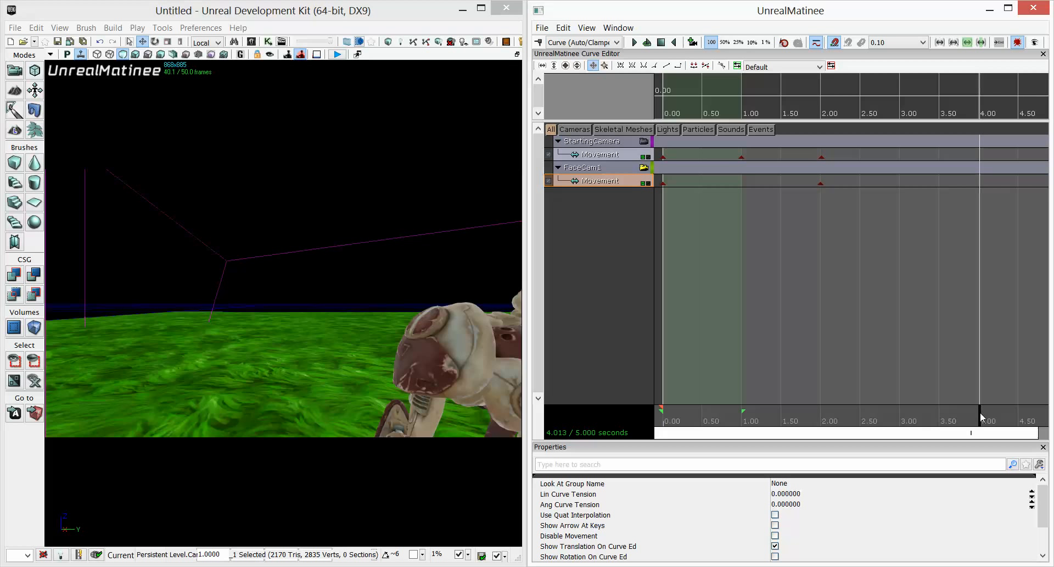
key(Return)
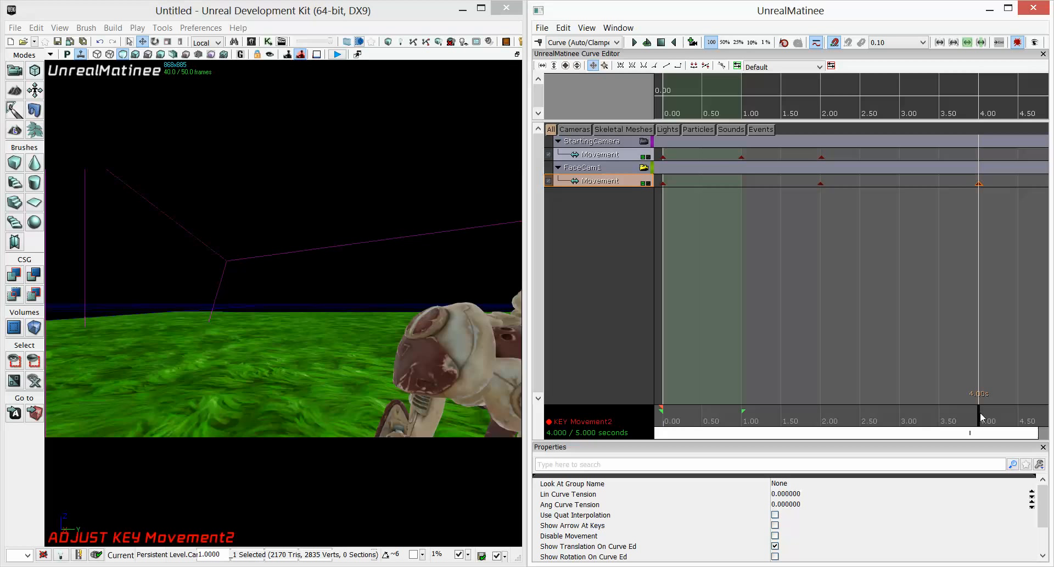
click(820, 184)
click(980, 184)
key(d)
right_drag(285, 317, 285, 317)
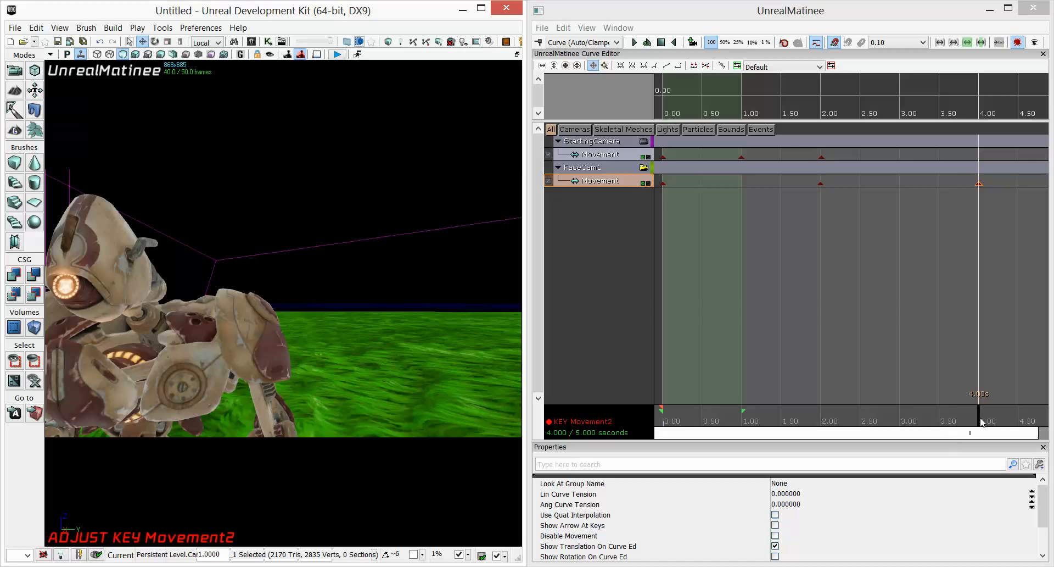
Play the sequence from 2 seconds to preview the FaceCam1 push-in, then leave the group's camera view.
drag(982, 421, 823, 441)
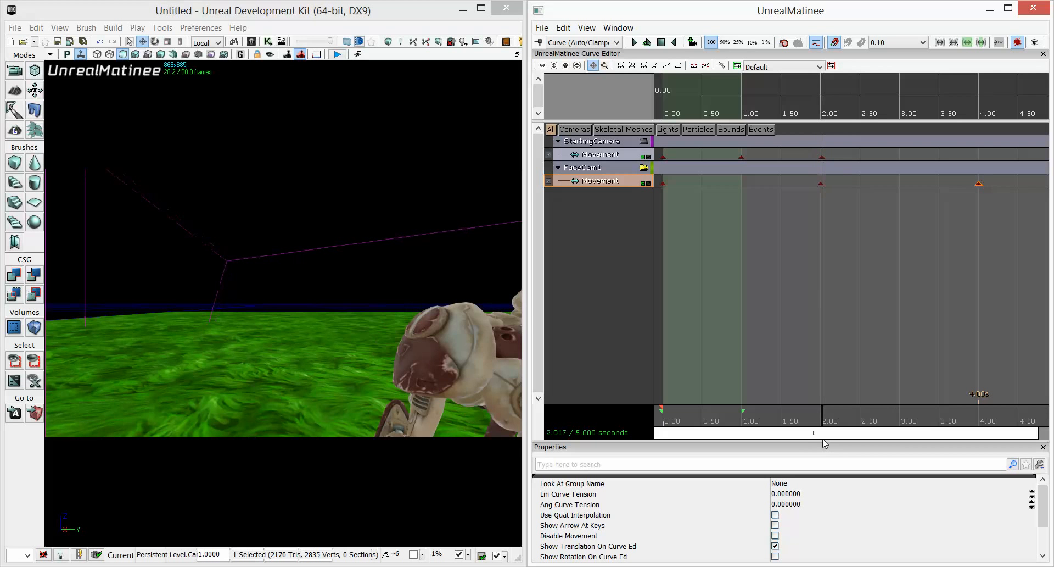
click(632, 42)
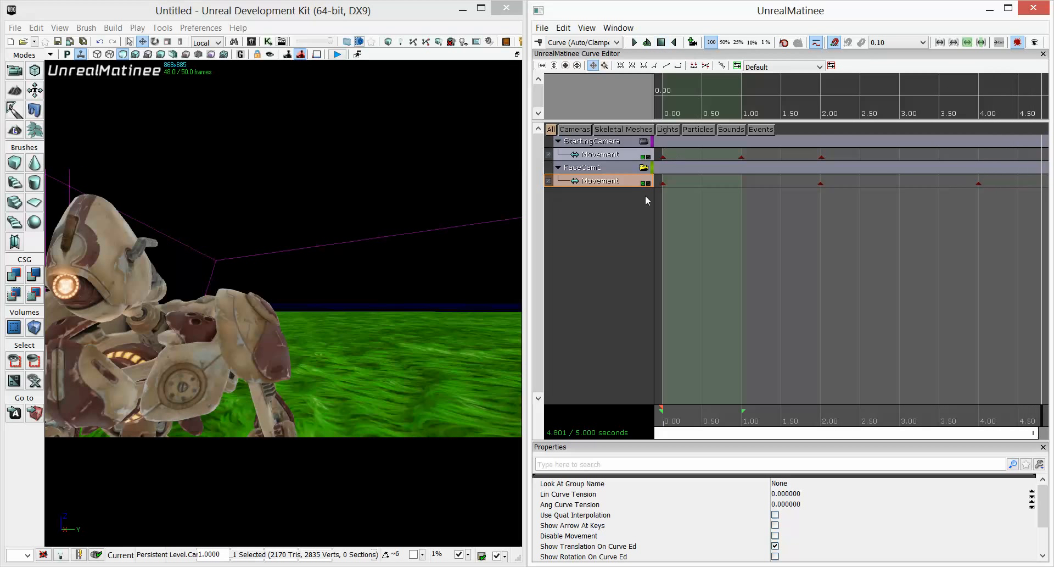
click(600, 226)
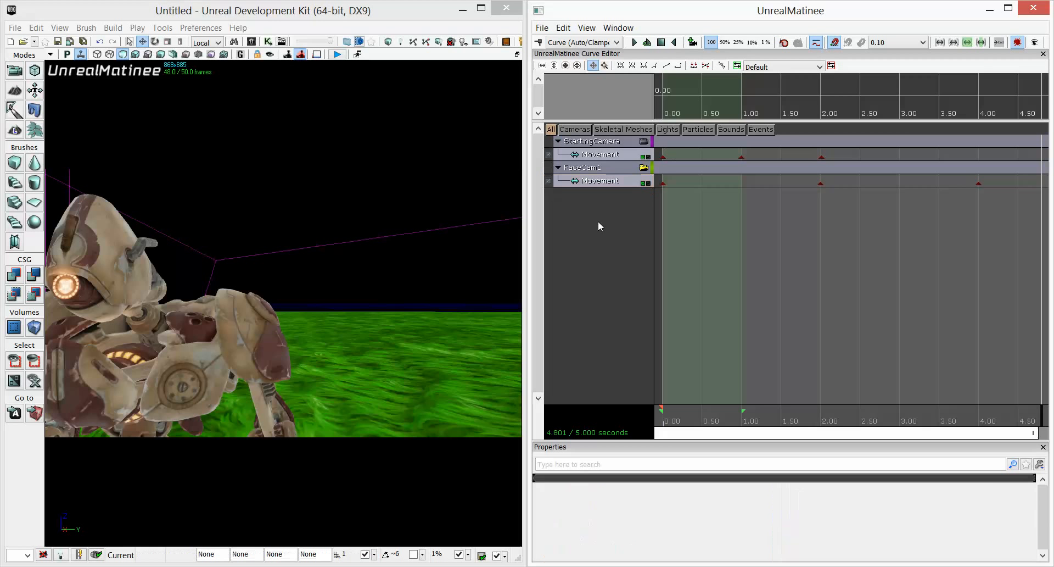
click(644, 168)
Select the third camera actor and add a new empty Matinee group named FaceCam2.
mouse_move(325, 346)
mouse_down()
mouse_move(329, 395)
mouse_move(368, 379)
mouse_move(357, 357)
mouse_move(336, 350)
mouse_up()
click(386, 405)
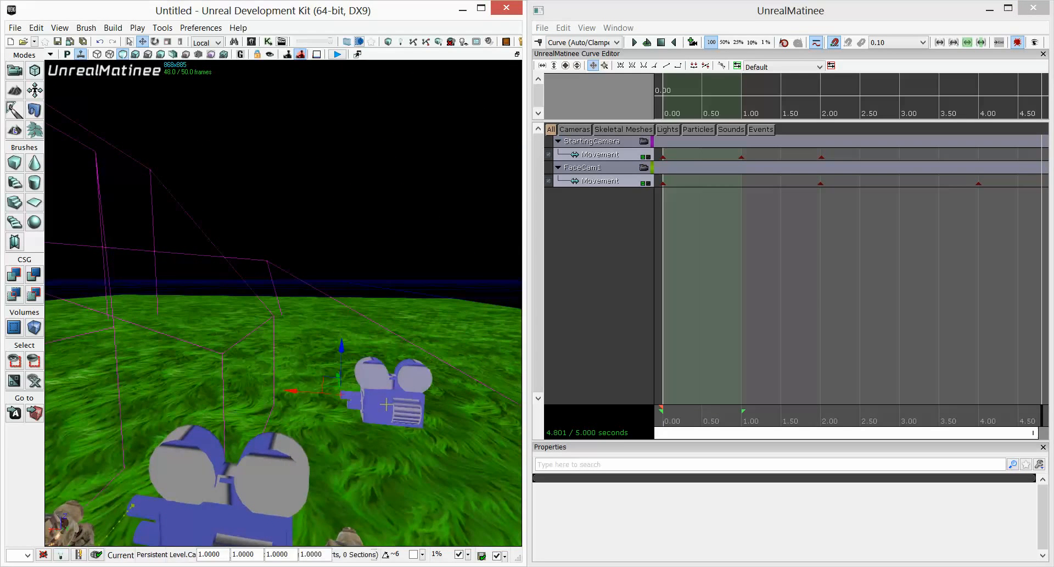
right_click(600, 215)
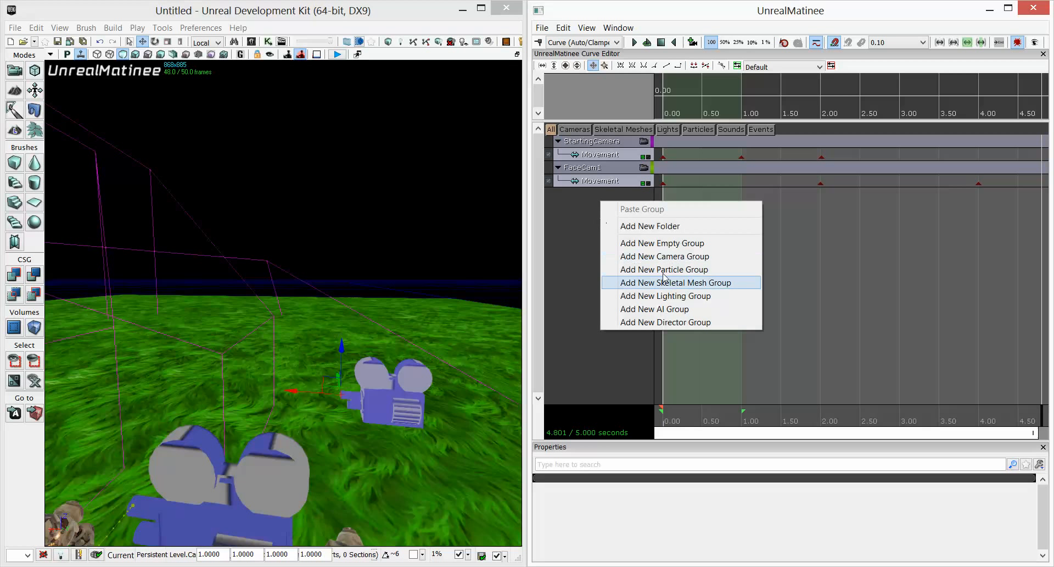
click(664, 245)
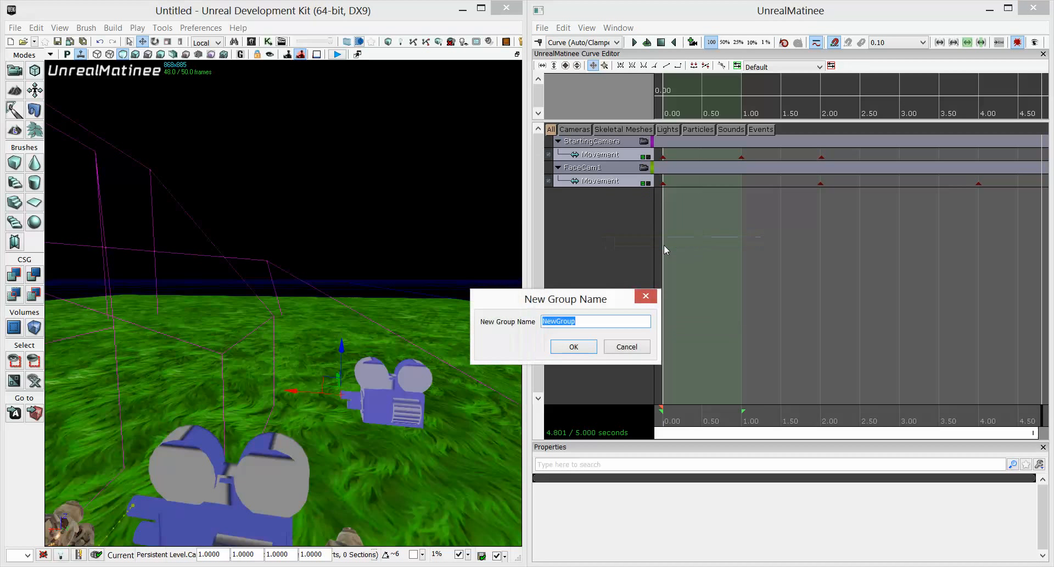
text(FaceCam2)
click(569, 350)
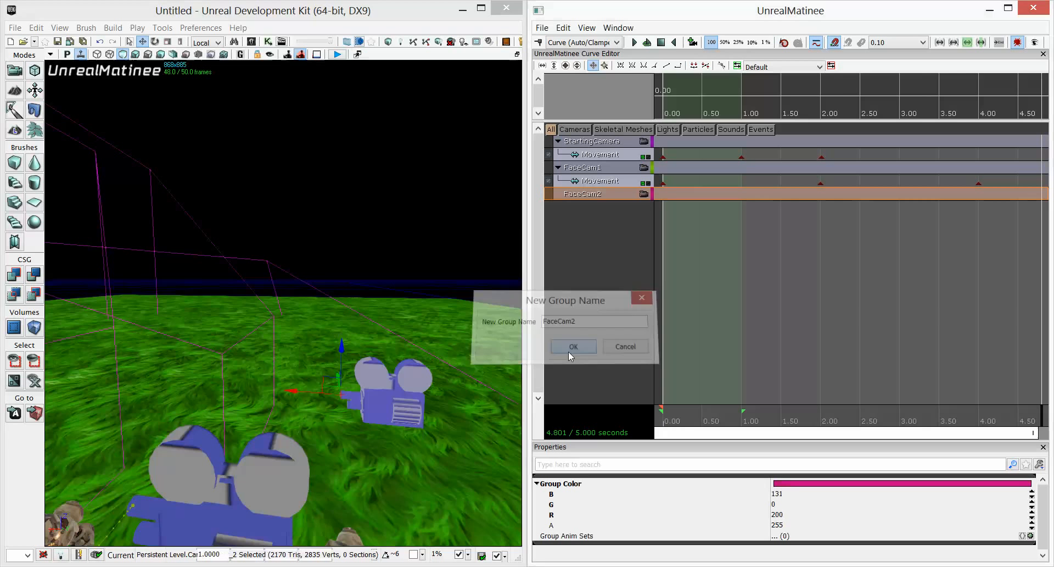
Frame the FaceCam2 camera on a character's face through the group's camera view.
click(643, 195)
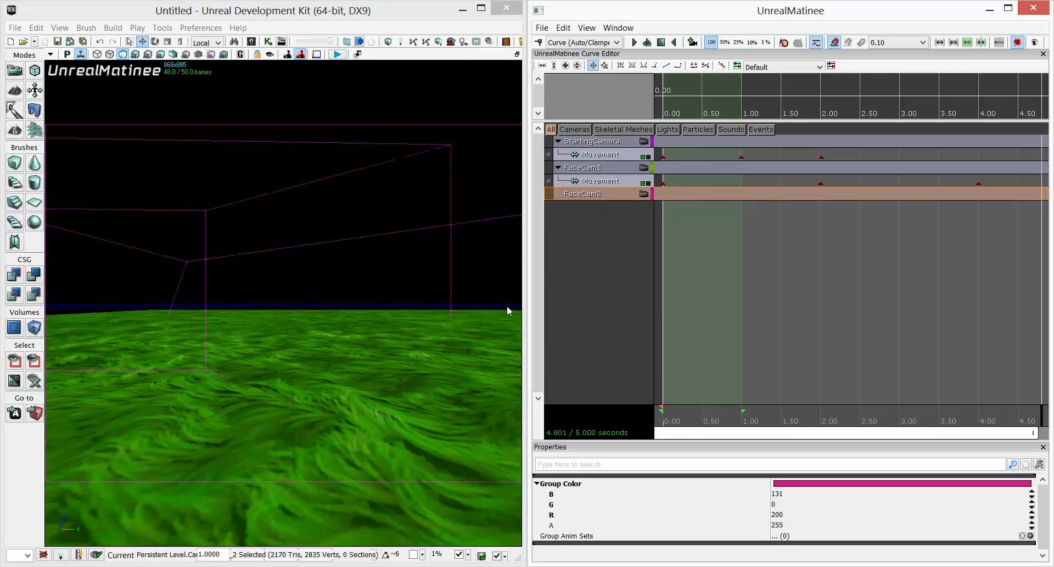
drag(506, 307, 397, 335)
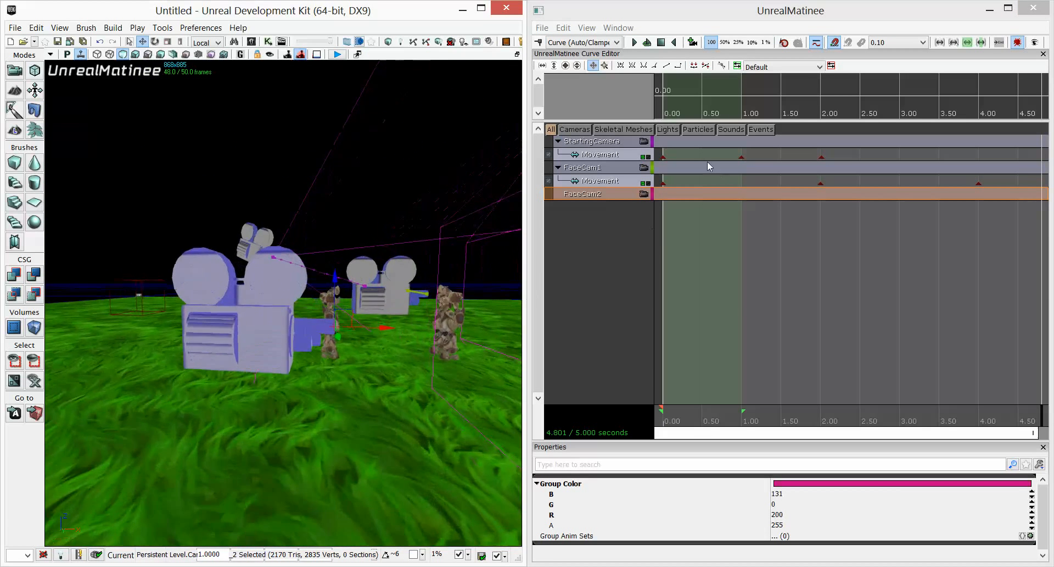
click(644, 195)
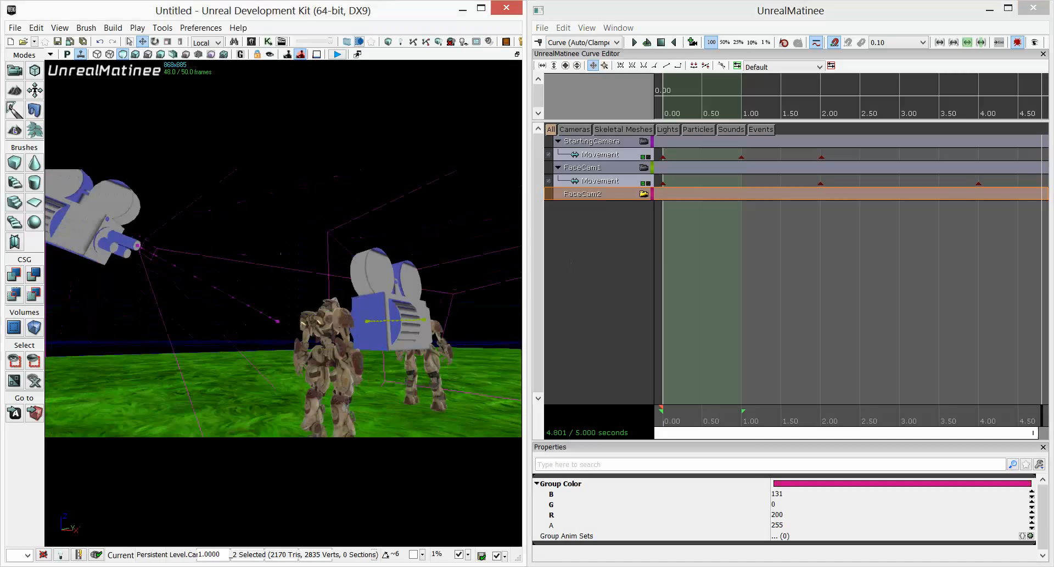
drag(352, 307, 301, 198)
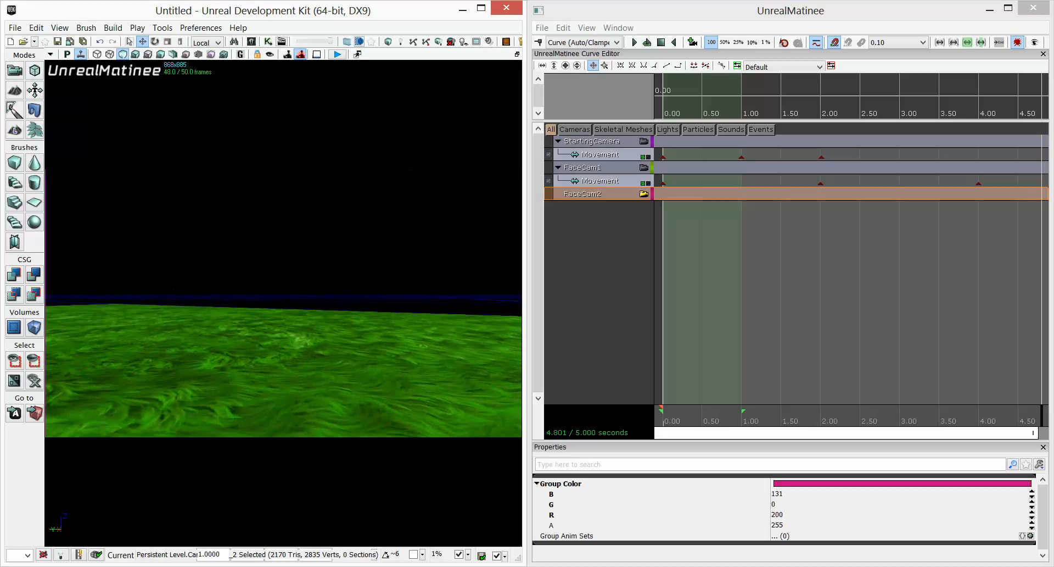
drag(459, 355, 377, 425)
middle_drag(377, 425, 396, 409)
mouse_move(397, 409)
mouse_down()
mouse_move(396, 426)
mouse_move(396, 403)
mouse_up()
middle_drag(396, 403, 403, 408)
right_drag(439, 324, 450, 322)
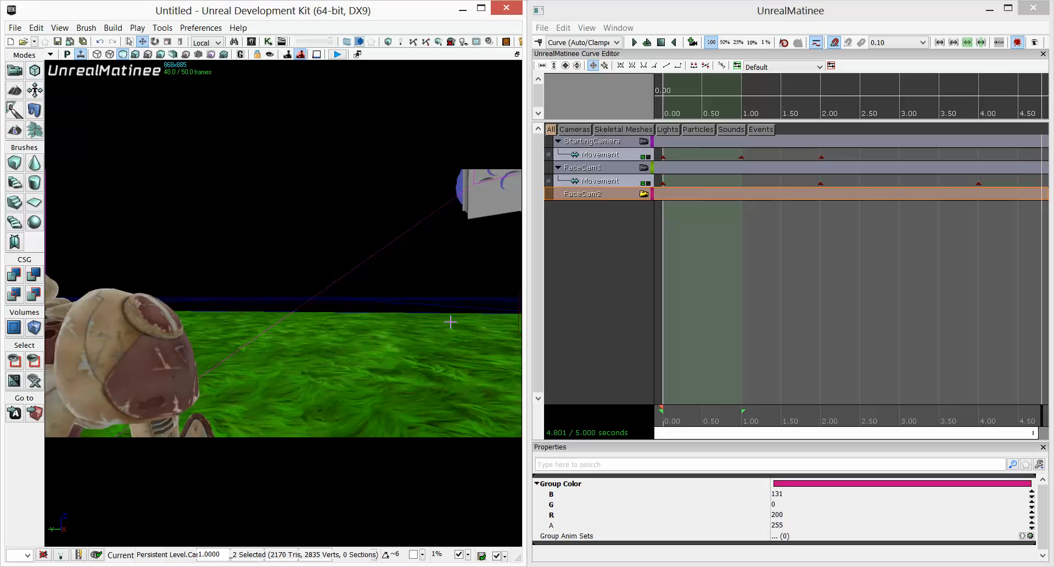
Add a Movement track to the FaceCam2 group.
right_click(631, 199)
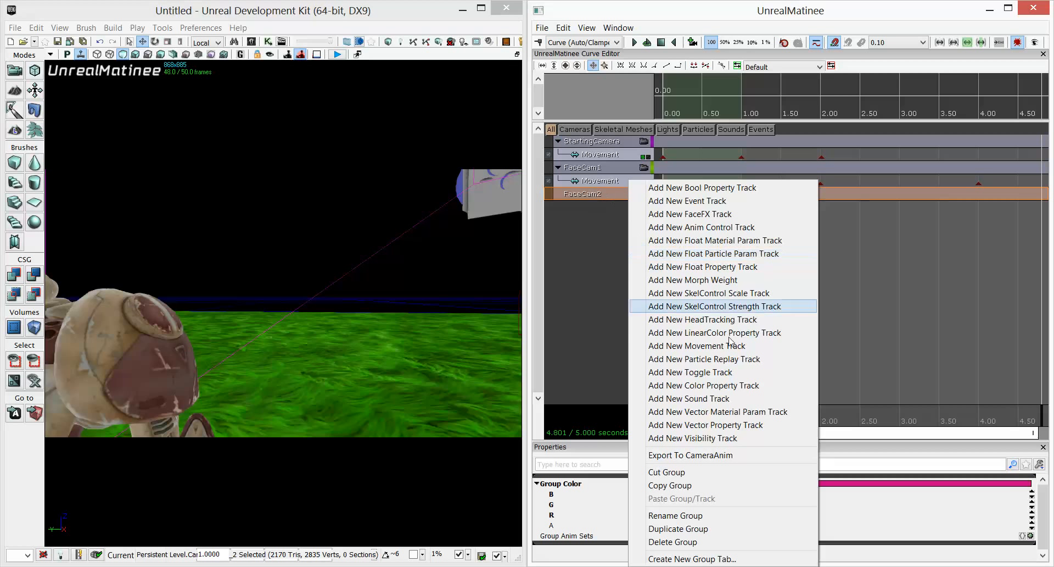
click(697, 346)
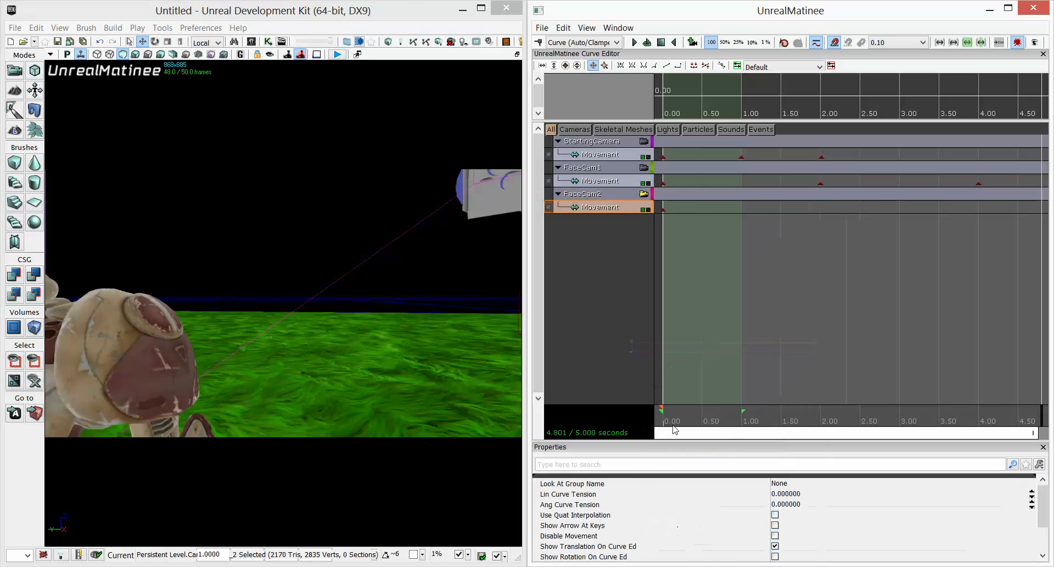
Add a FaceCam2 movement key at 4.00 seconds.
drag(664, 420, 980, 408)
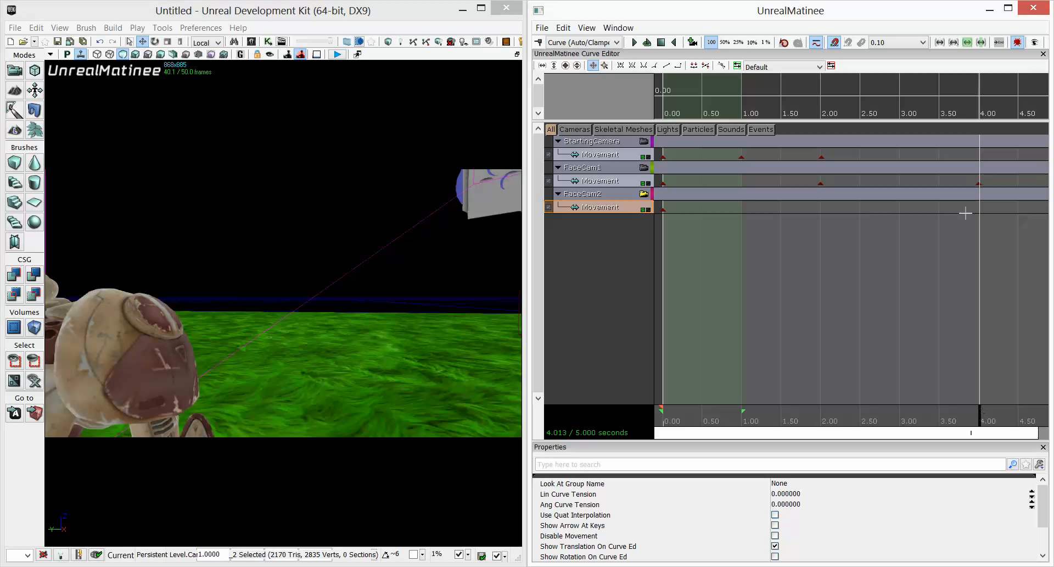
click(979, 184)
key(Return)
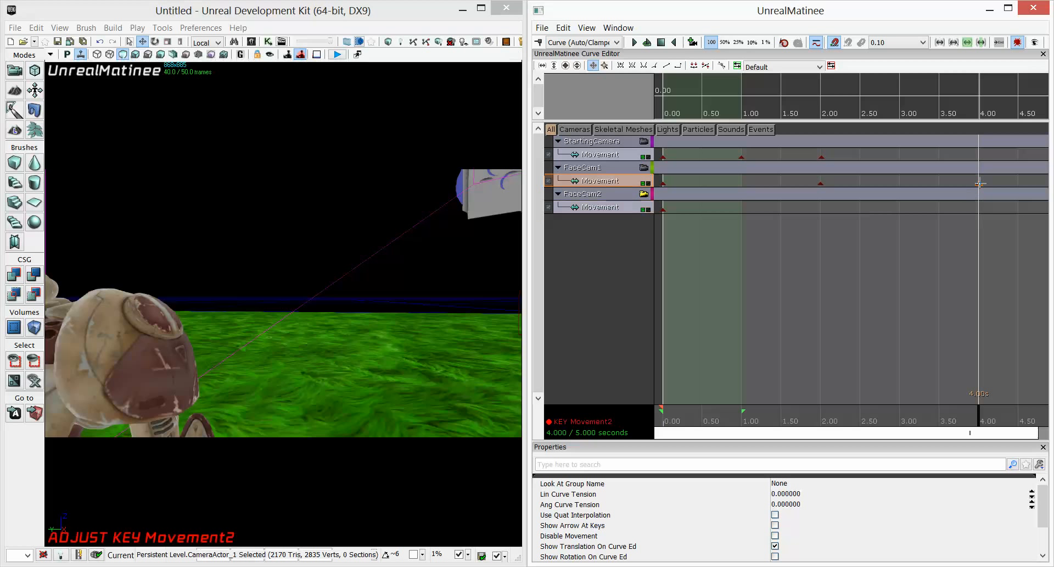
click(600, 208)
key(Return)
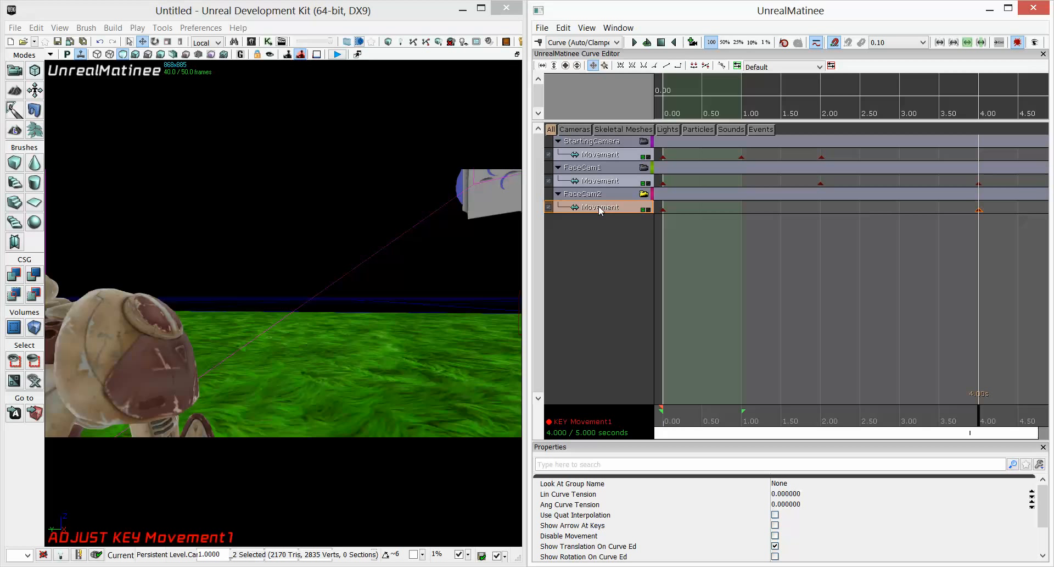
Extend the Matinee sequence length to 6 seconds and move the time cursor to the end.
drag(913, 436, 988, 441)
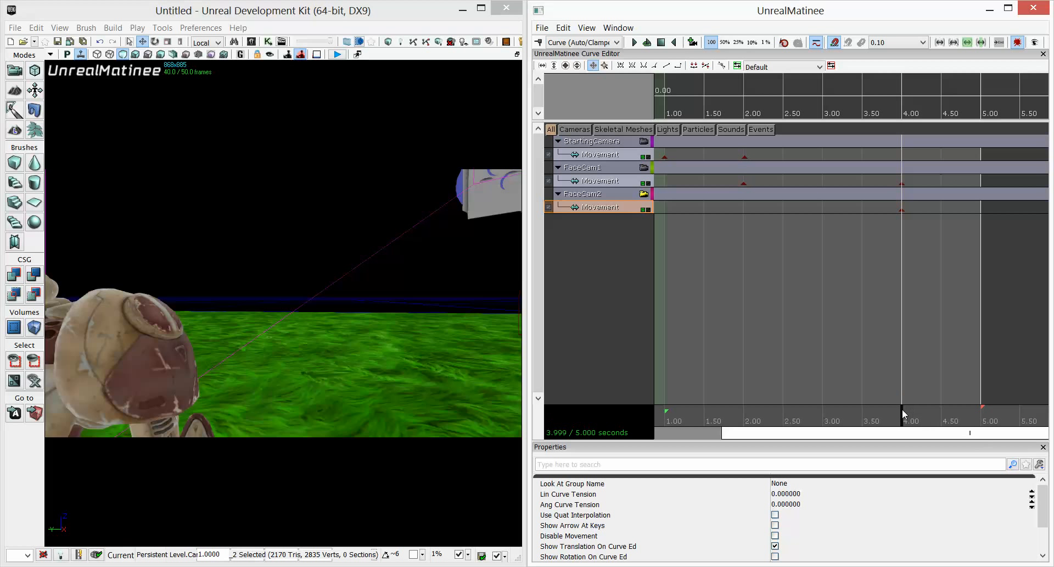
click(983, 407)
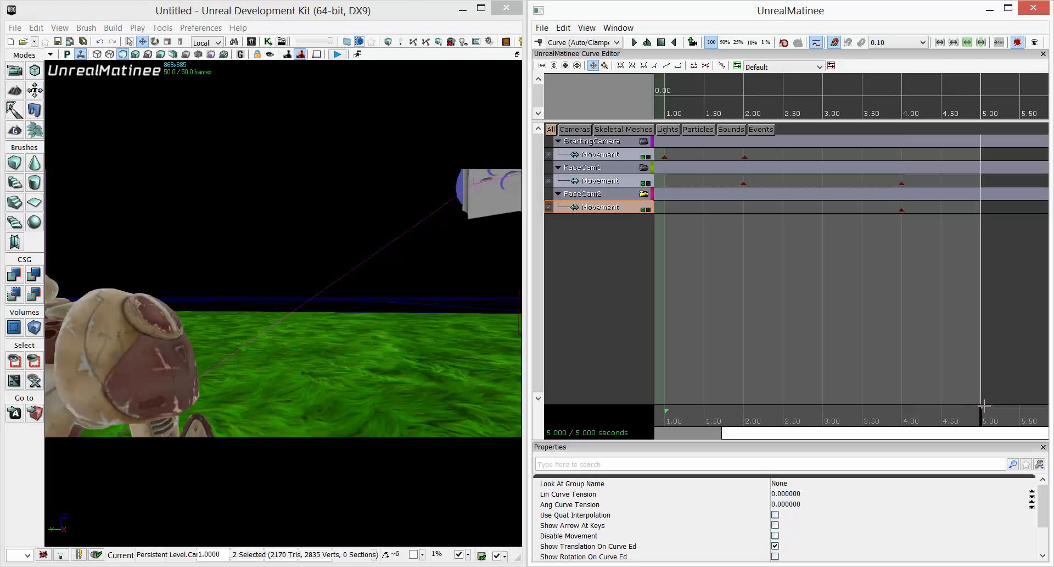
mouse_move(984, 406)
mouse_down()
mouse_move(1044, 408)
mouse_move(1016, 435)
mouse_move(1036, 434)
mouse_up()
scroll(984, 405, down, 3)
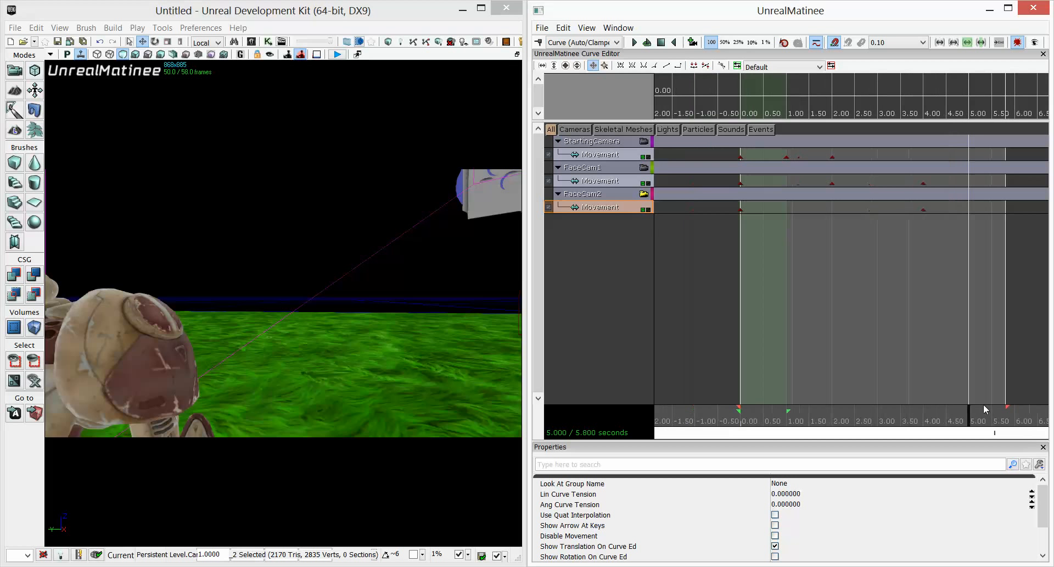
scroll(984, 404, down, 2)
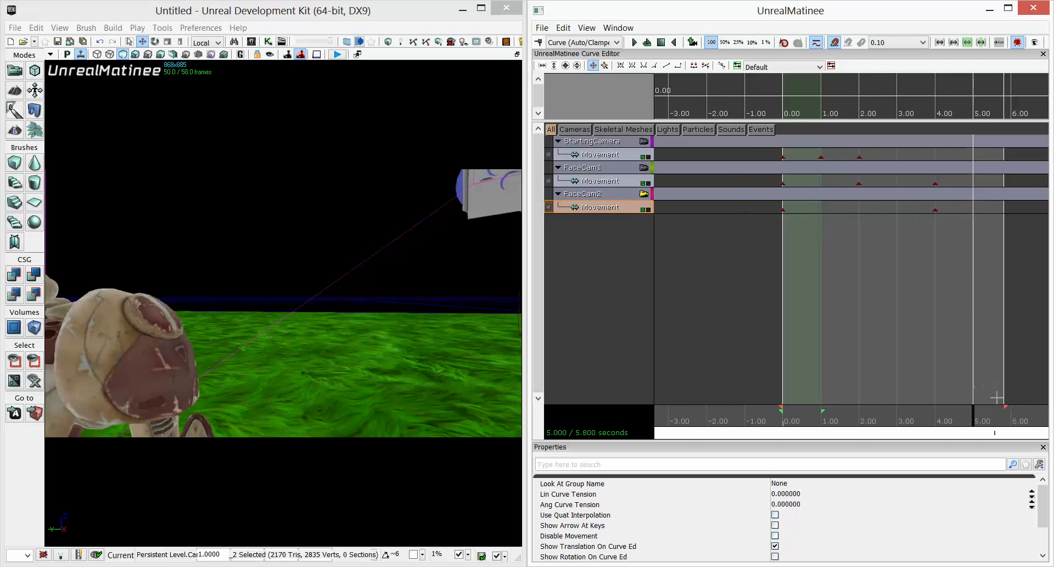
drag(1006, 406, 1012, 407)
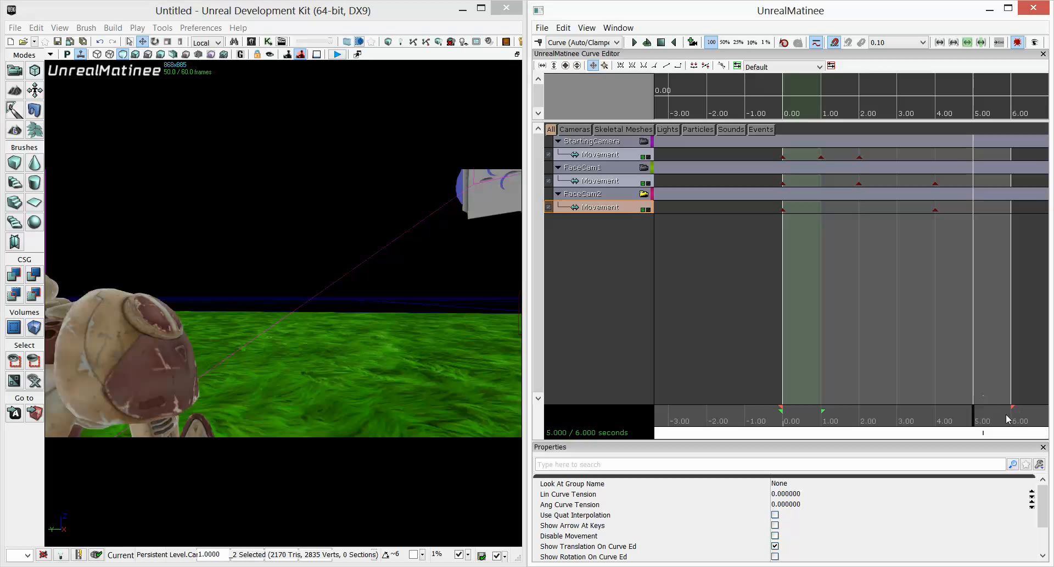
drag(975, 423, 1019, 421)
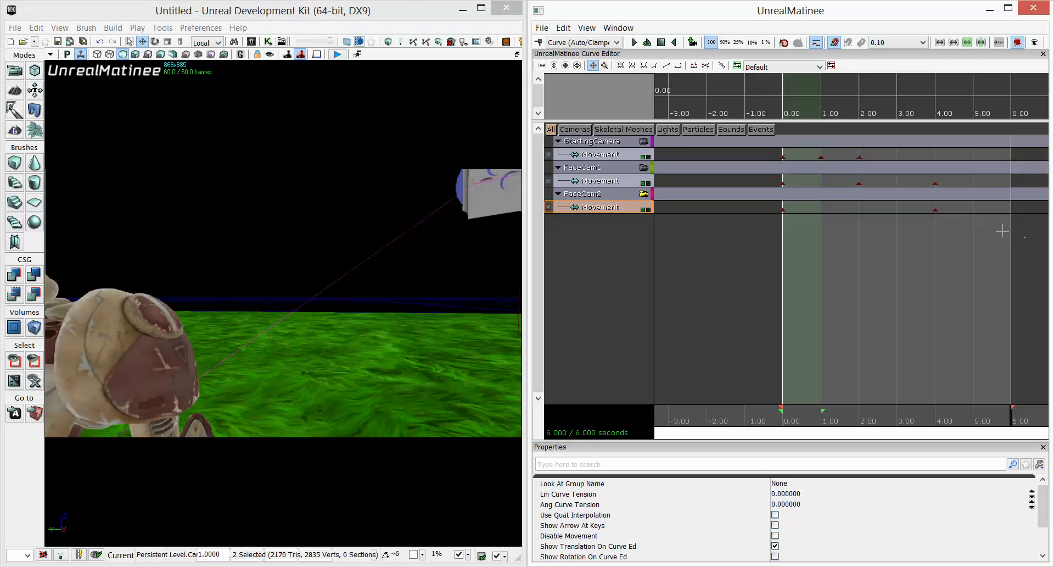
Add a FaceCam2 movement key at 6.00 seconds and move the camera to reframe the character.
drag(944, 419, 1006, 365)
ctrl+click(935, 208)
key(Return)
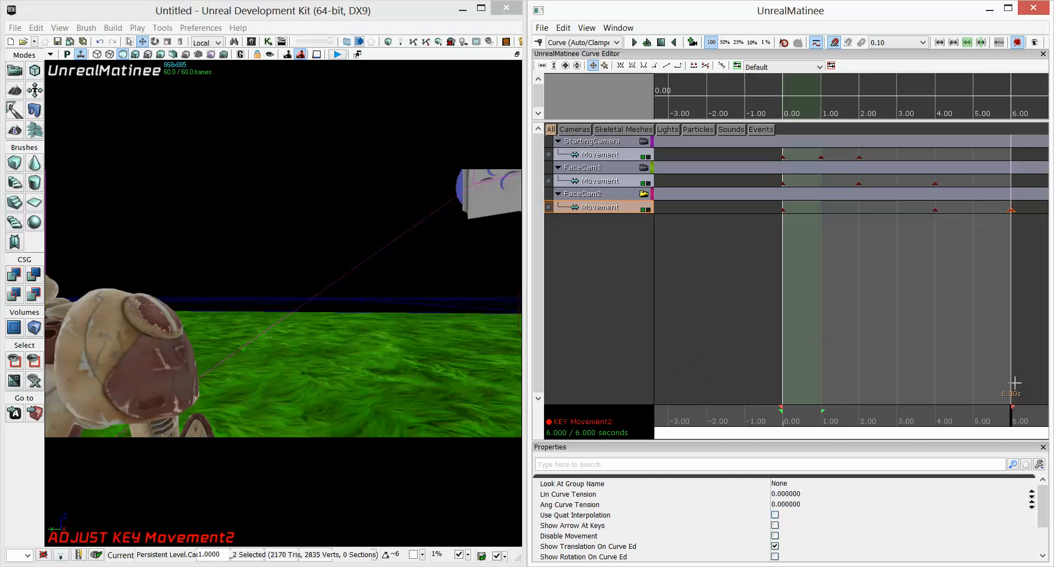
click(346, 365)
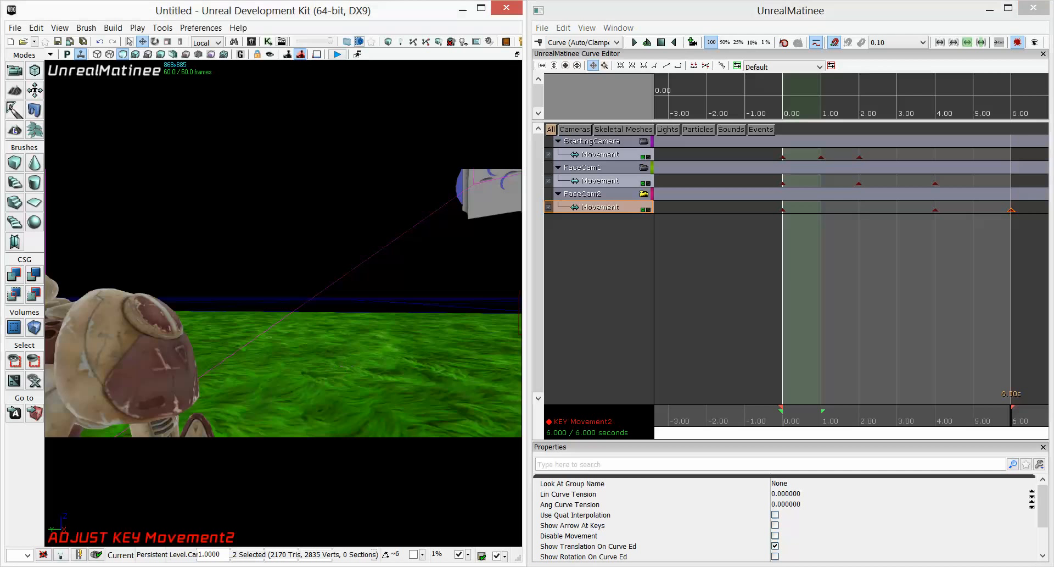
middle_drag(346, 365, 190, 346)
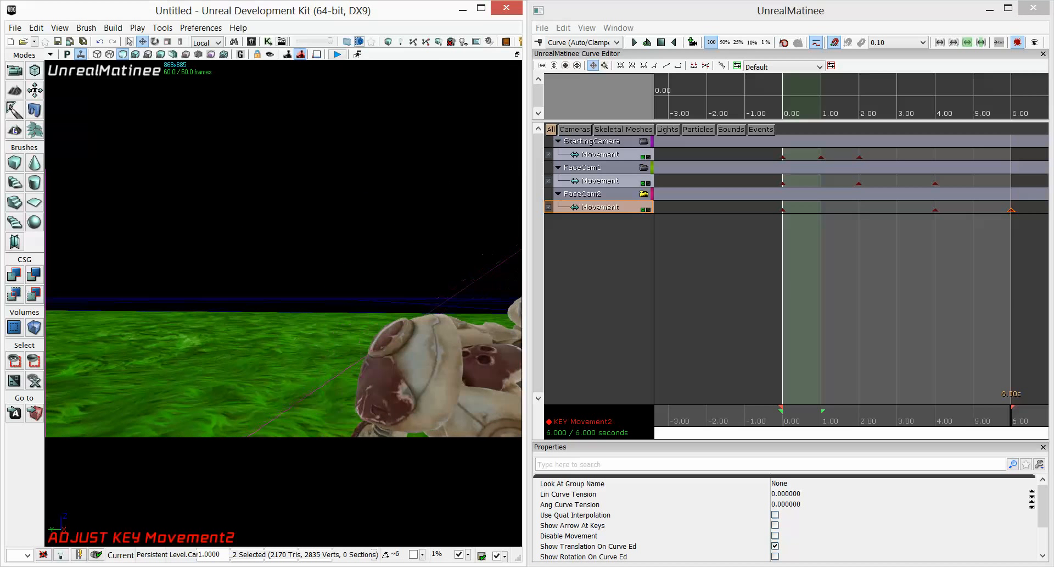
Play the sequence from about 4 seconds to preview the FaceCam2 move, then view through the StartingCamera group.
drag(963, 423, 935, 427)
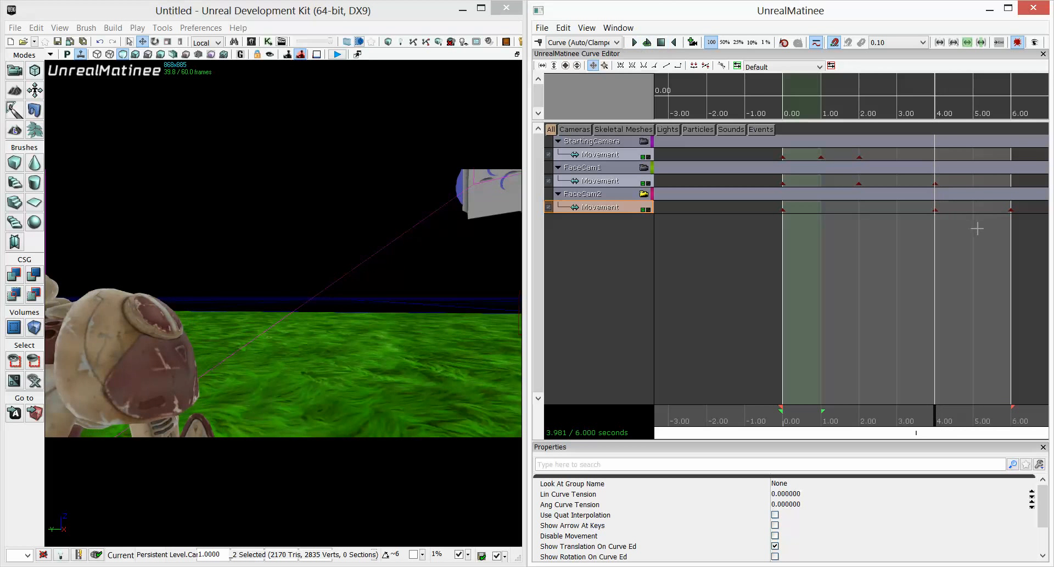
click(634, 43)
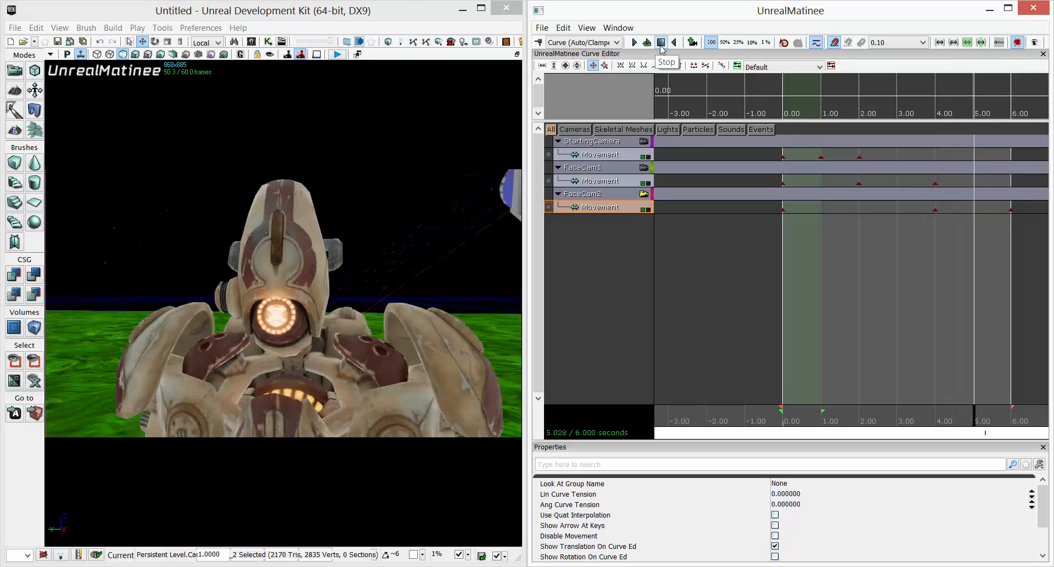
click(661, 48)
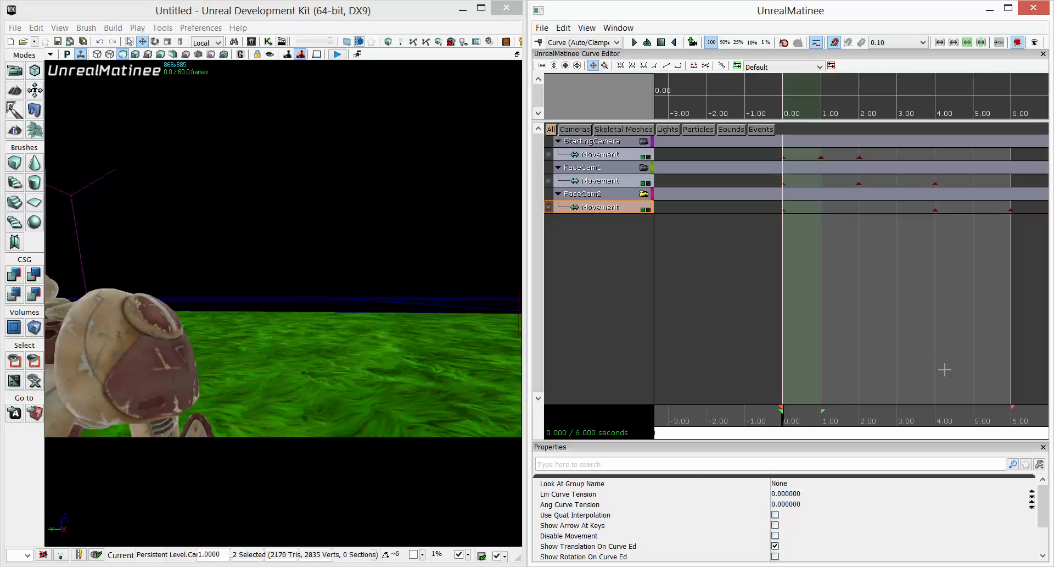
mouse_move(928, 417)
mouse_down()
mouse_move(788, 427)
mouse_move(1010, 420)
mouse_up()
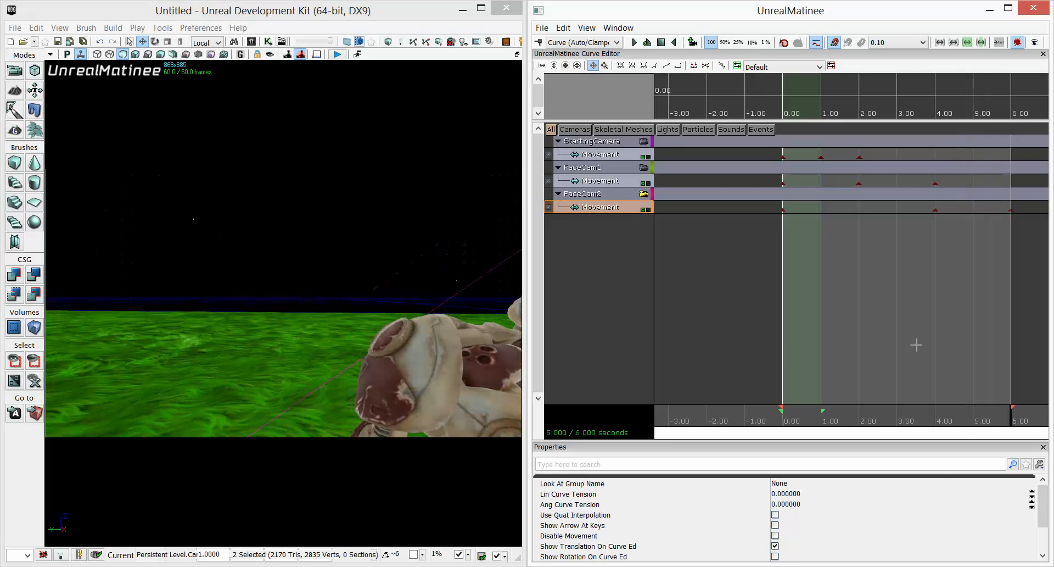
click(644, 141)
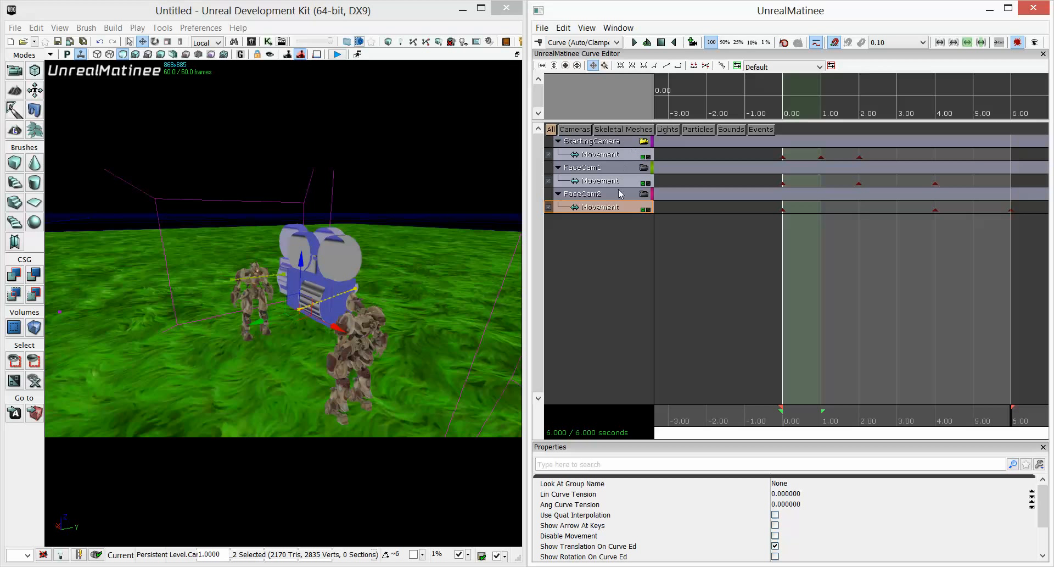
Add a Director group and insert a cut to StartingCamera at 0 seconds on its Director track.
right_click(586, 256)
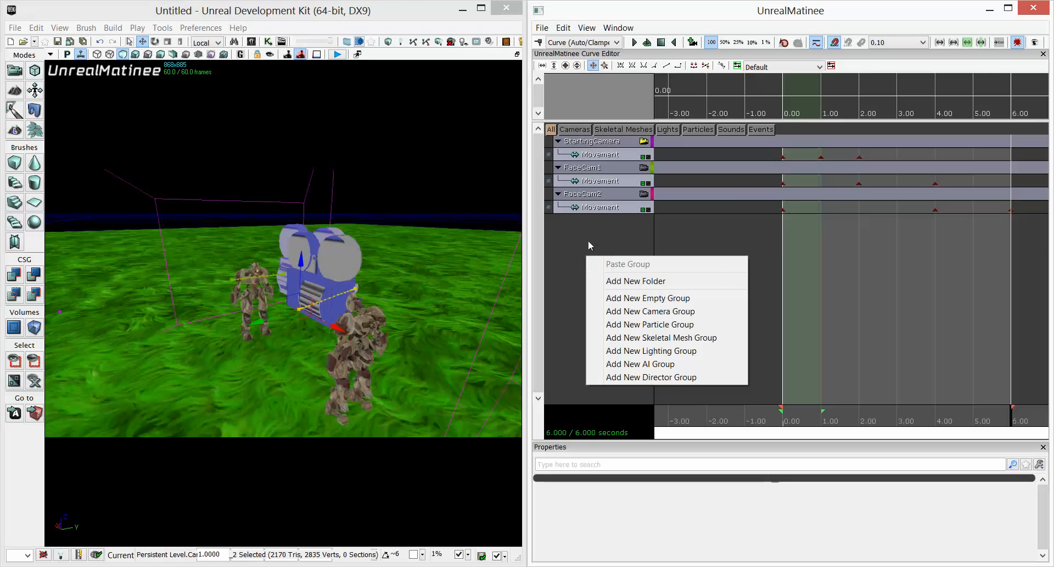
click(635, 378)
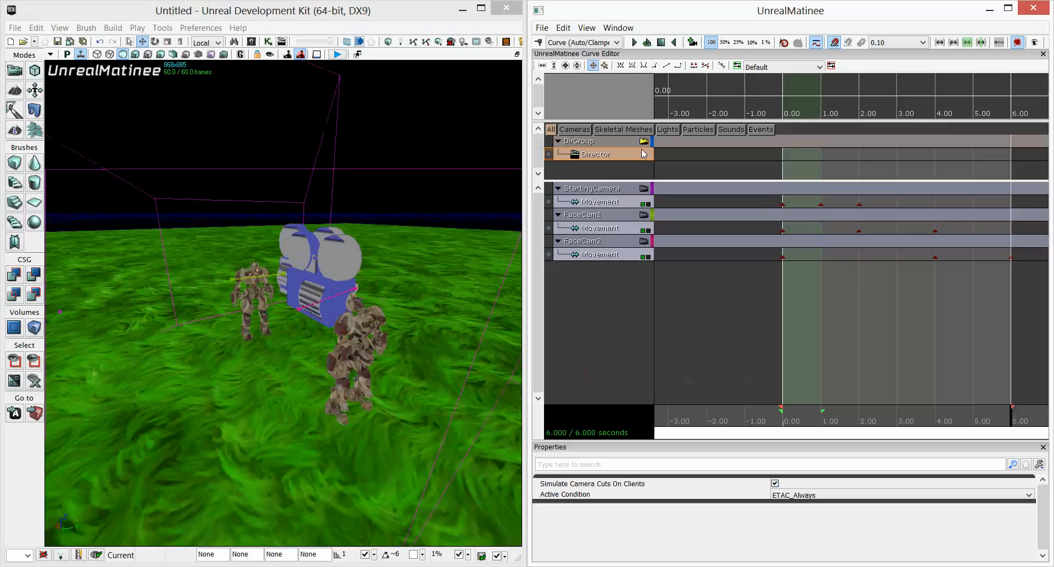
click(781, 422)
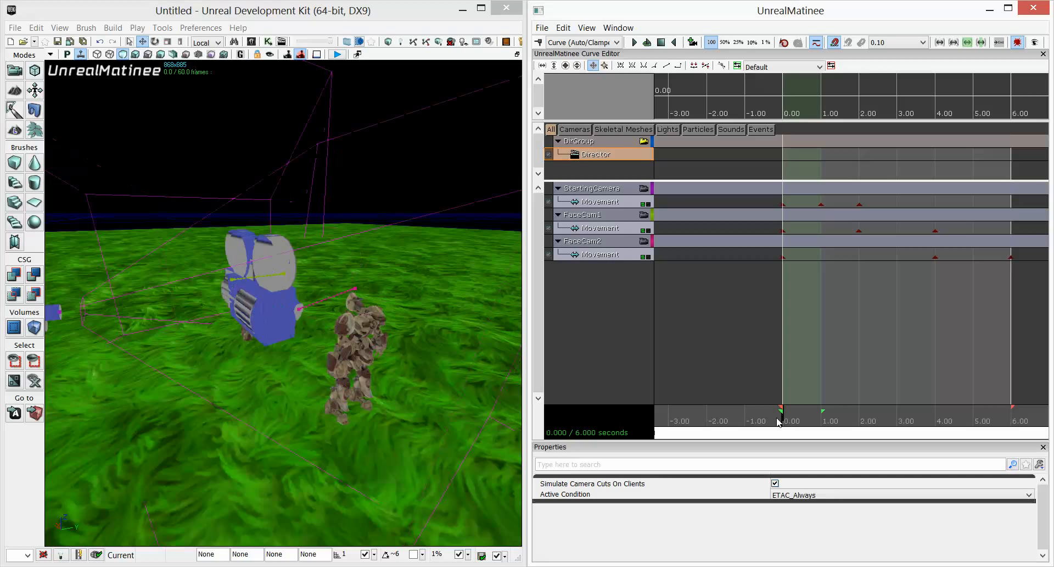
key(Return)
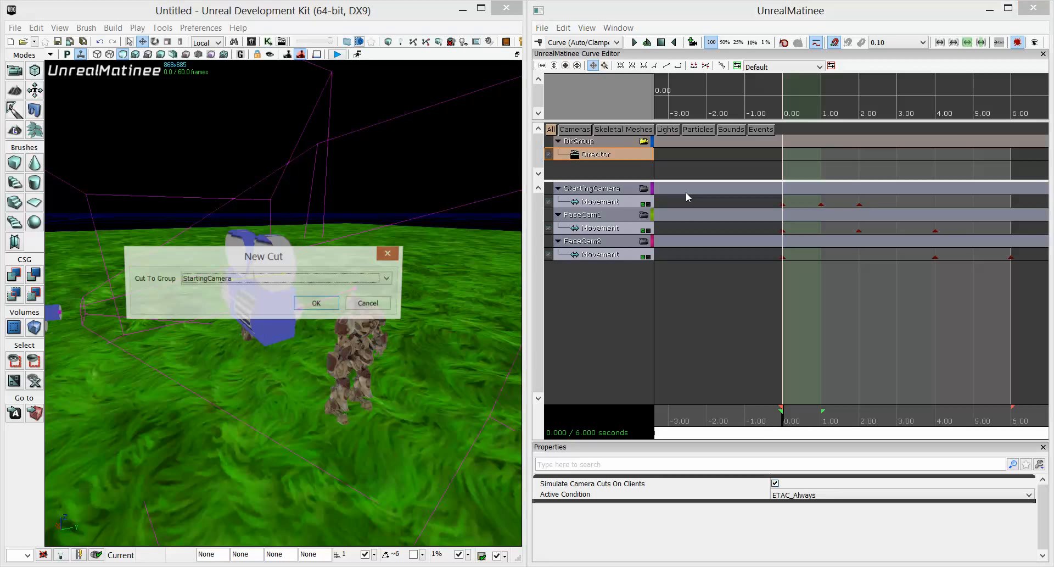
click(308, 281)
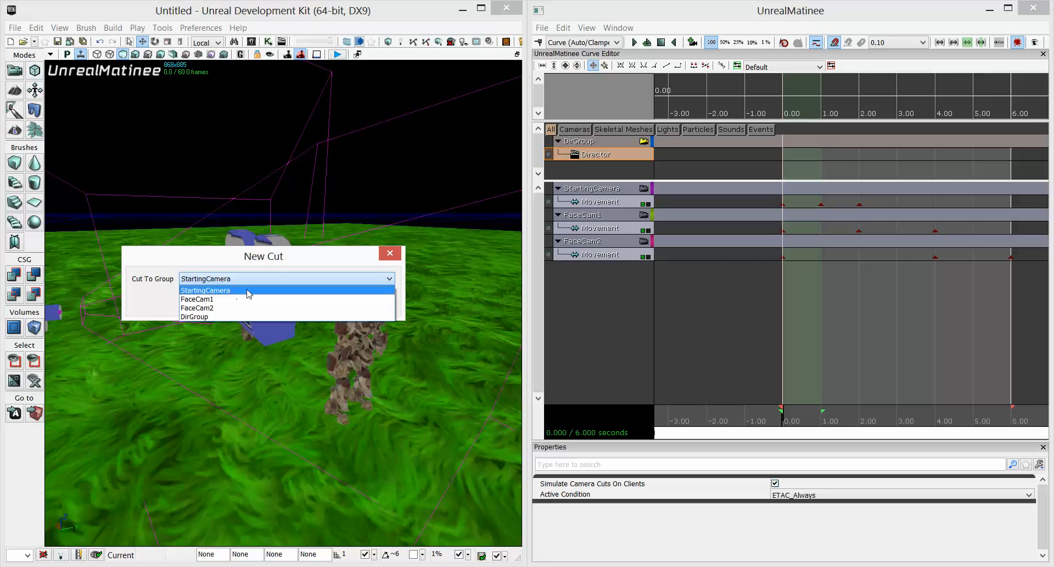
click(218, 291)
click(318, 305)
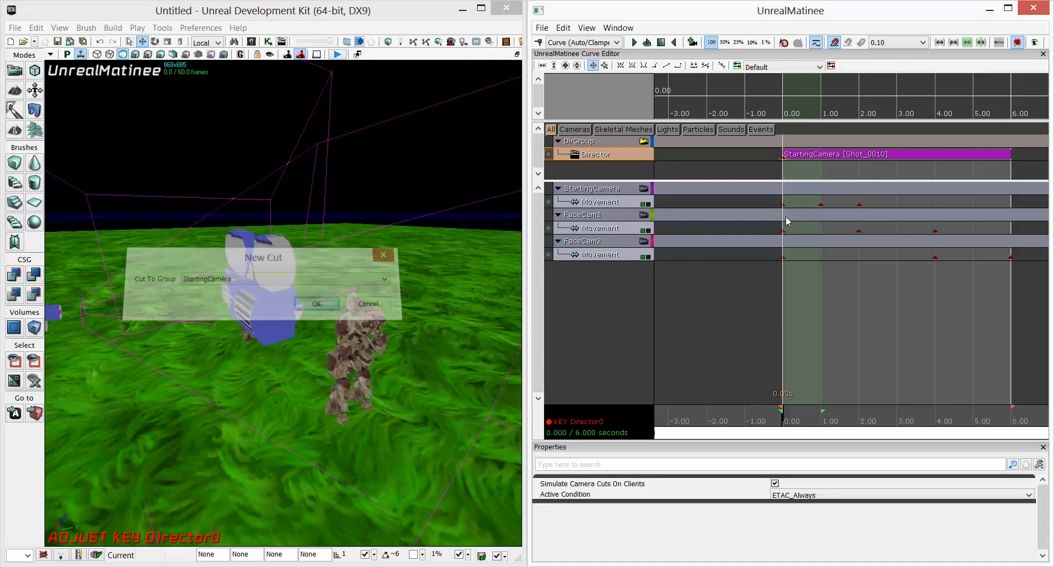
Add a director cut to FaceCam1 at 2.00 seconds.
drag(782, 426, 863, 423)
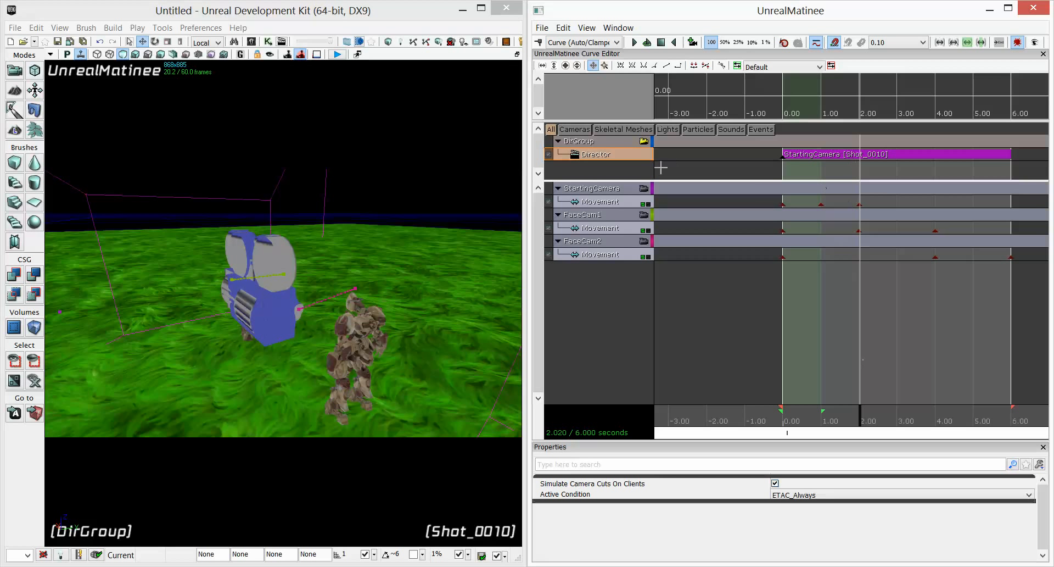
ctrl+click(860, 204)
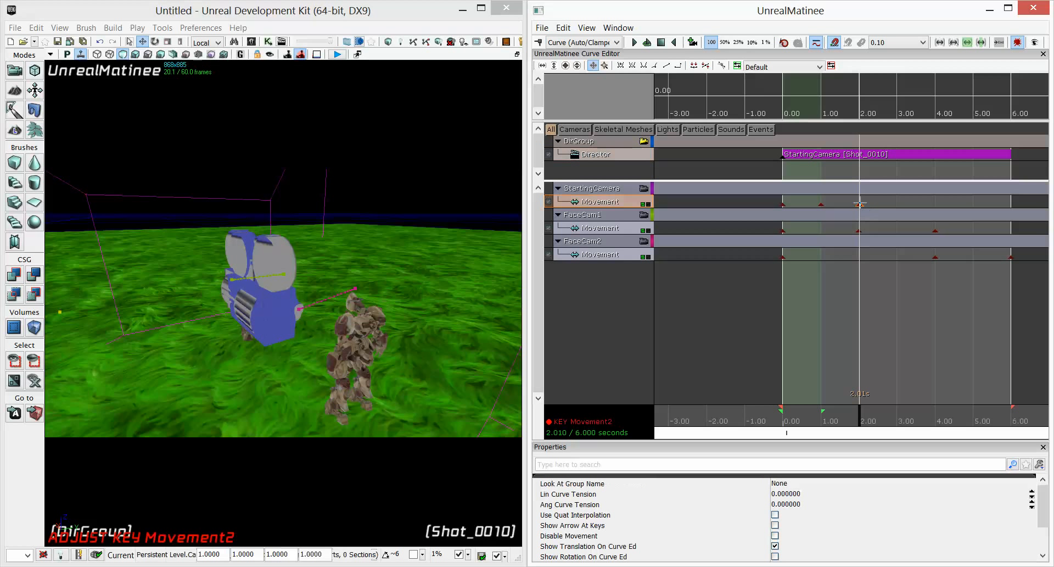
click(616, 153)
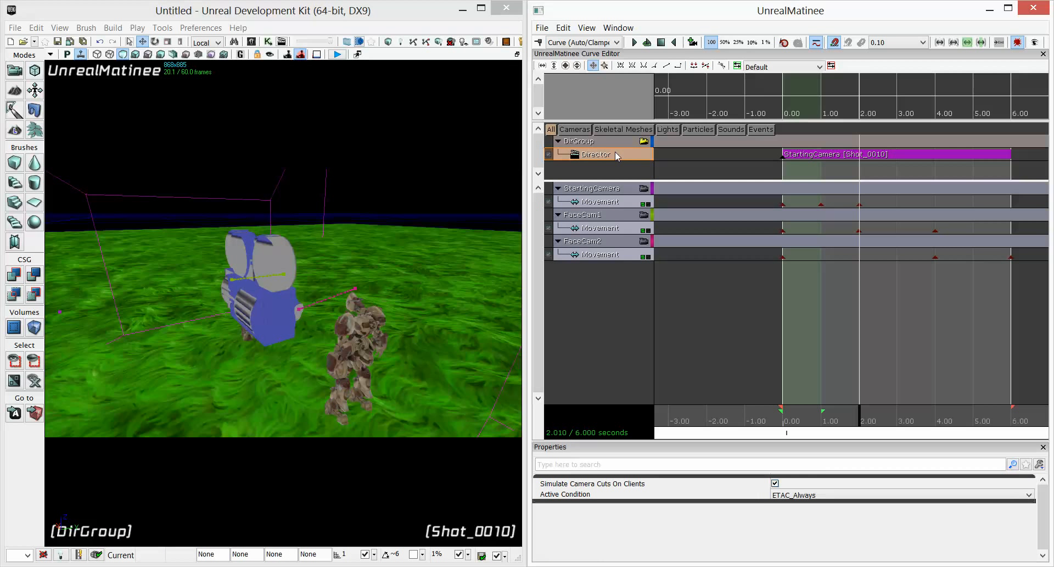
key(Return)
click(300, 278)
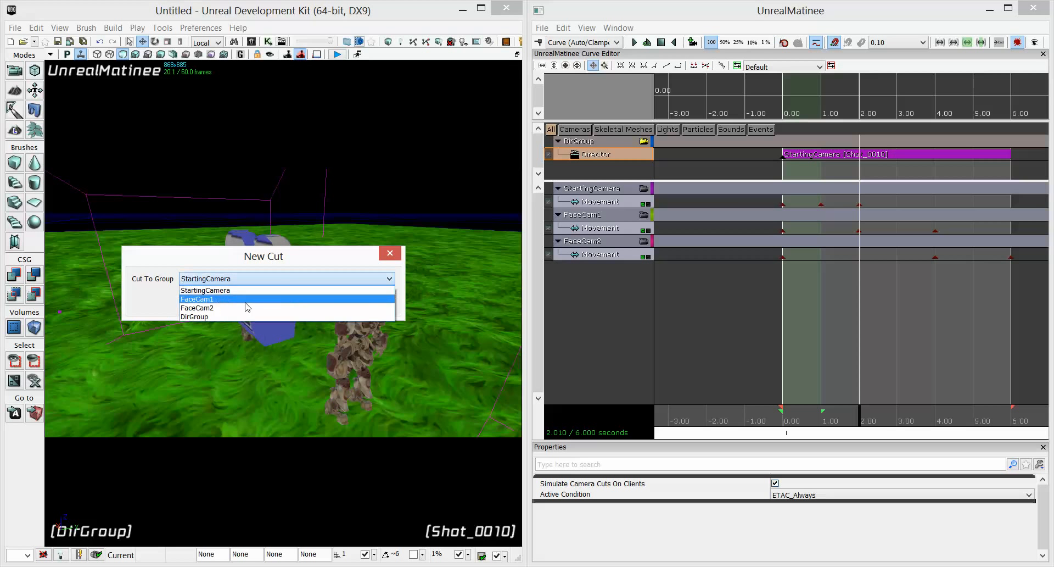
click(243, 301)
click(313, 302)
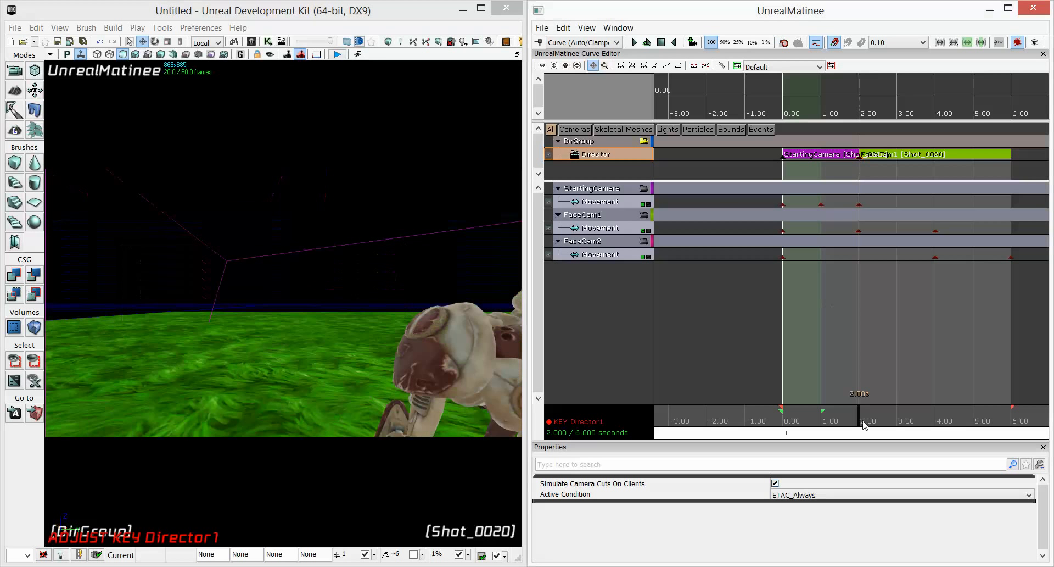
Play the sequence from the start to preview the director cuts.
drag(840, 431, 787, 430)
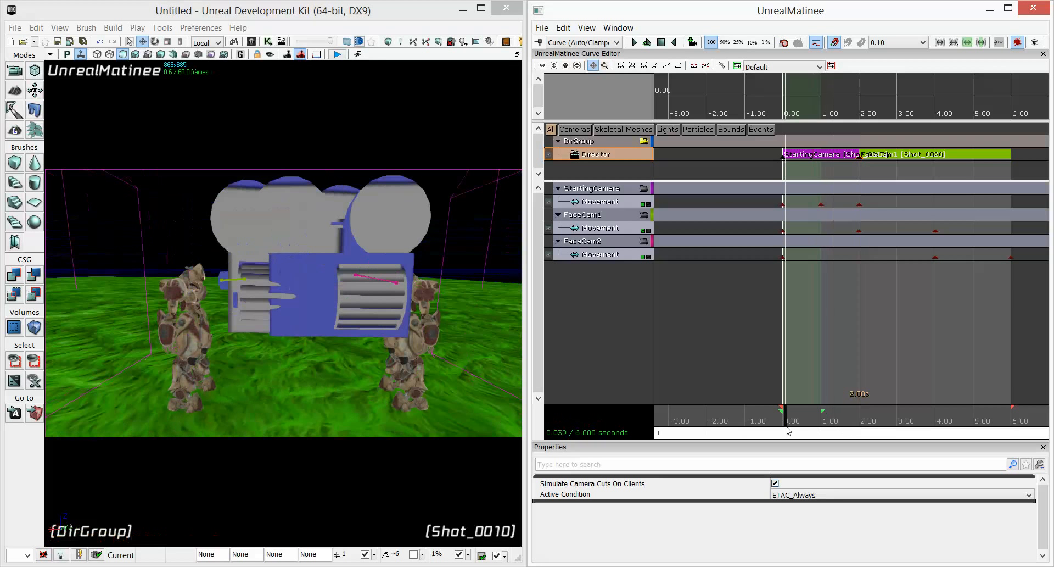
click(636, 43)
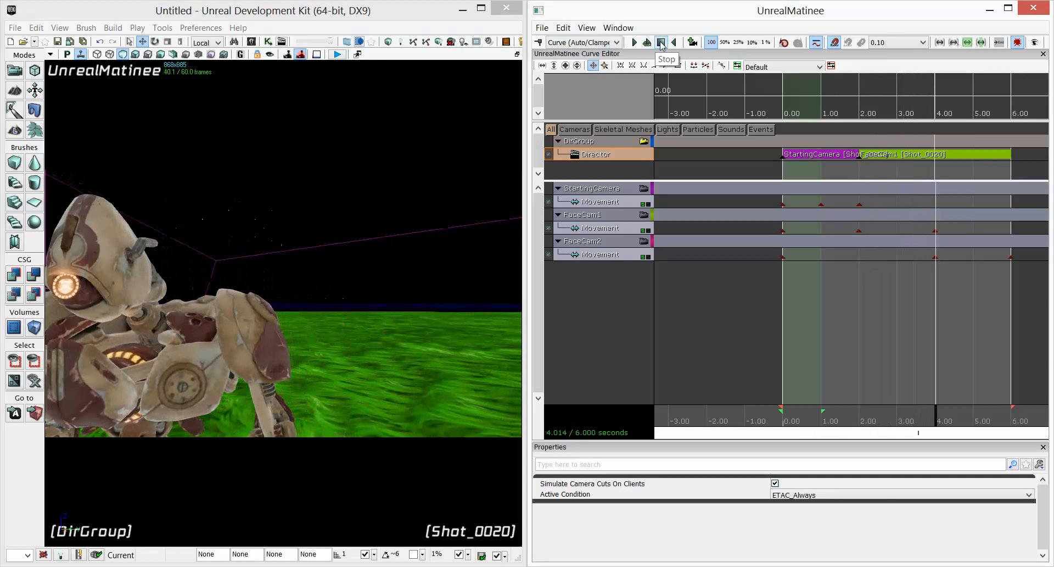
click(661, 43)
Add a director cut to FaceCam2 at 4.00 seconds on the Director track.
click(938, 422)
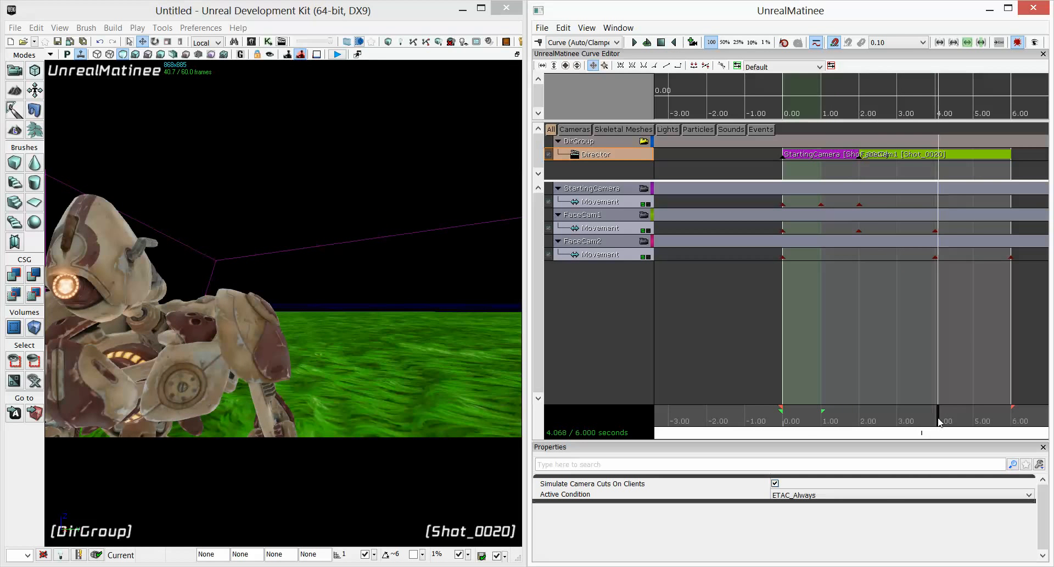
click(936, 256)
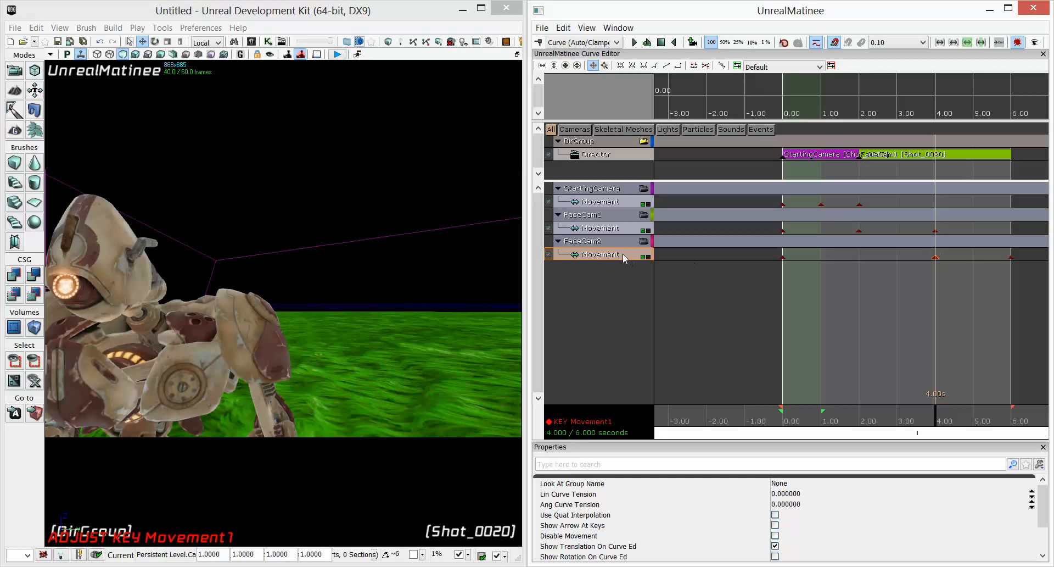
click(612, 155)
key(Return)
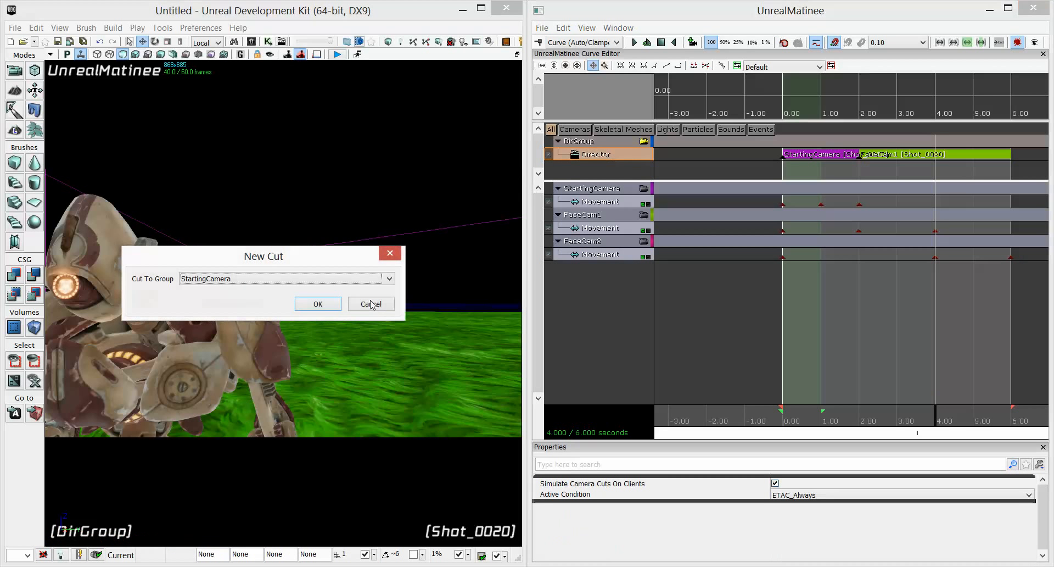
click(273, 280)
click(255, 307)
click(300, 306)
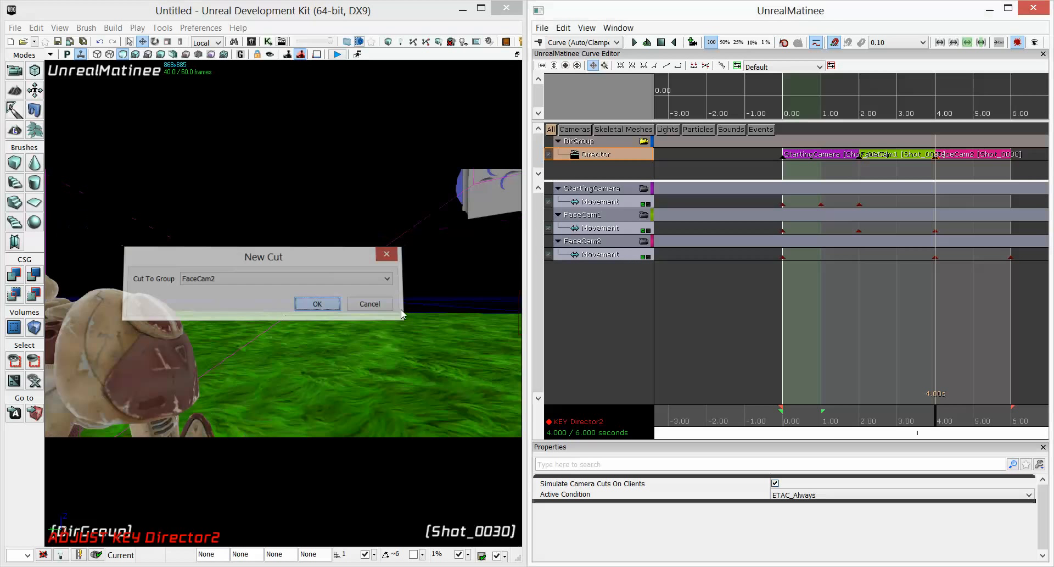
Play the sequence from the start to preview the three director cuts, then scrub to about 2.1 seconds.
drag(933, 420, 777, 414)
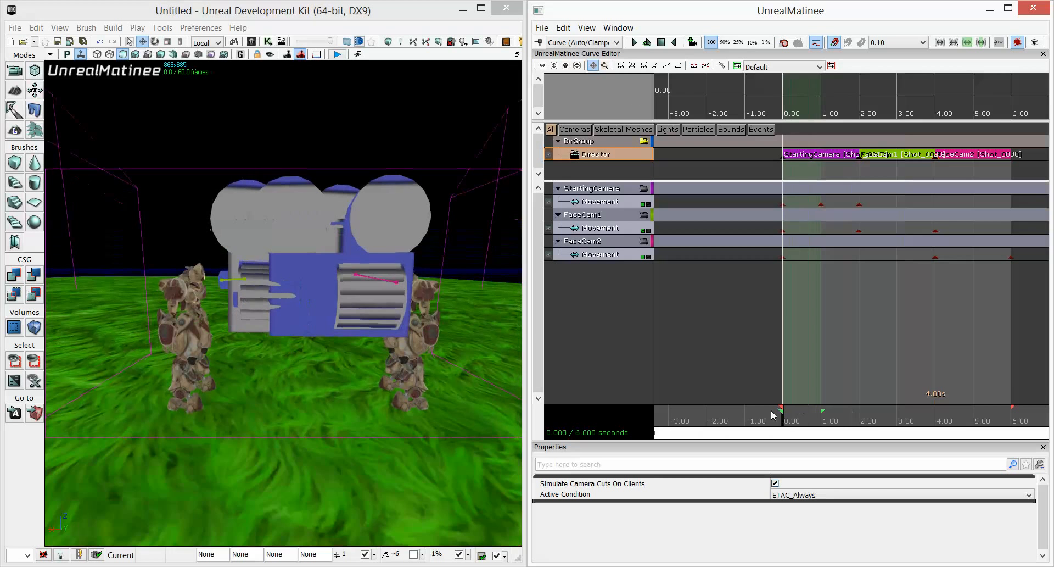
click(635, 42)
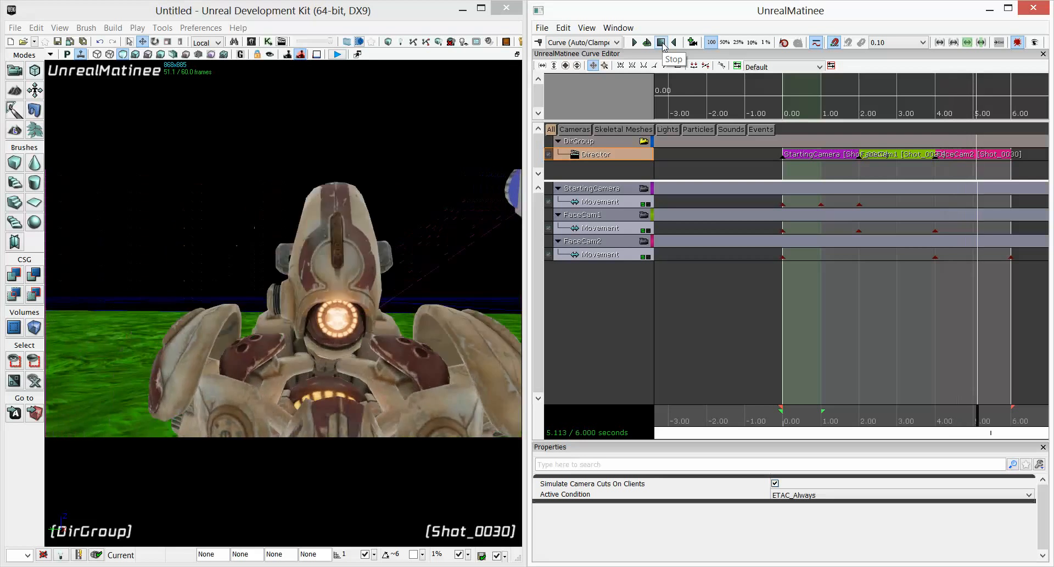
click(662, 42)
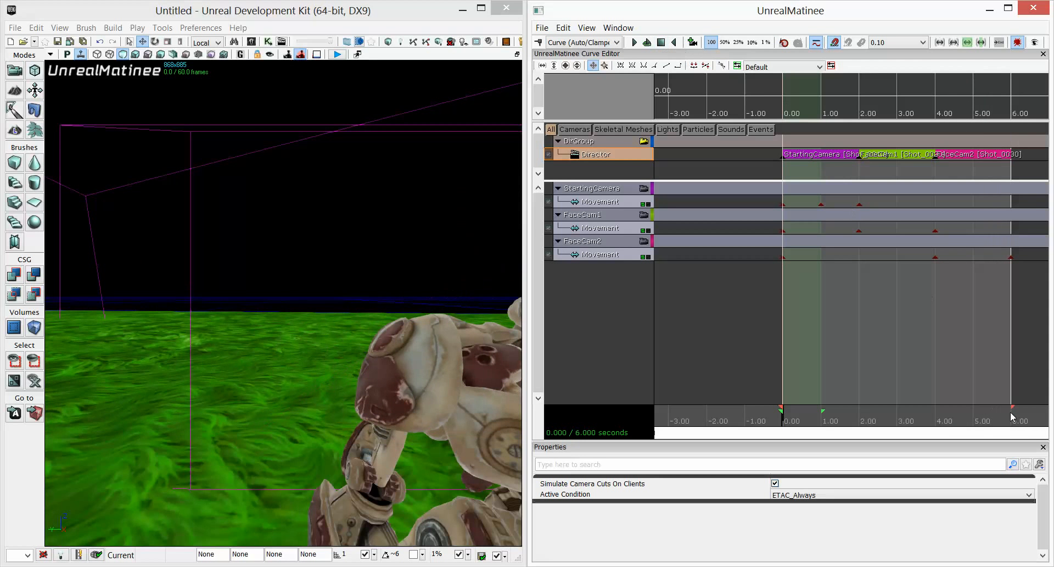
drag(1013, 417, 866, 416)
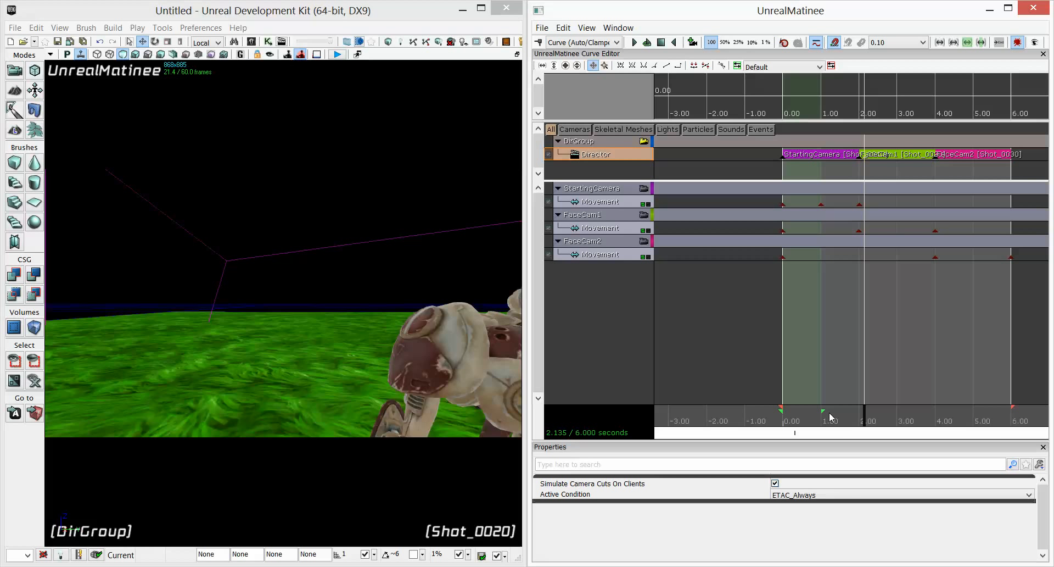
Stop viewing through the director group camera and select the character on the right in the viewport.
click(642, 143)
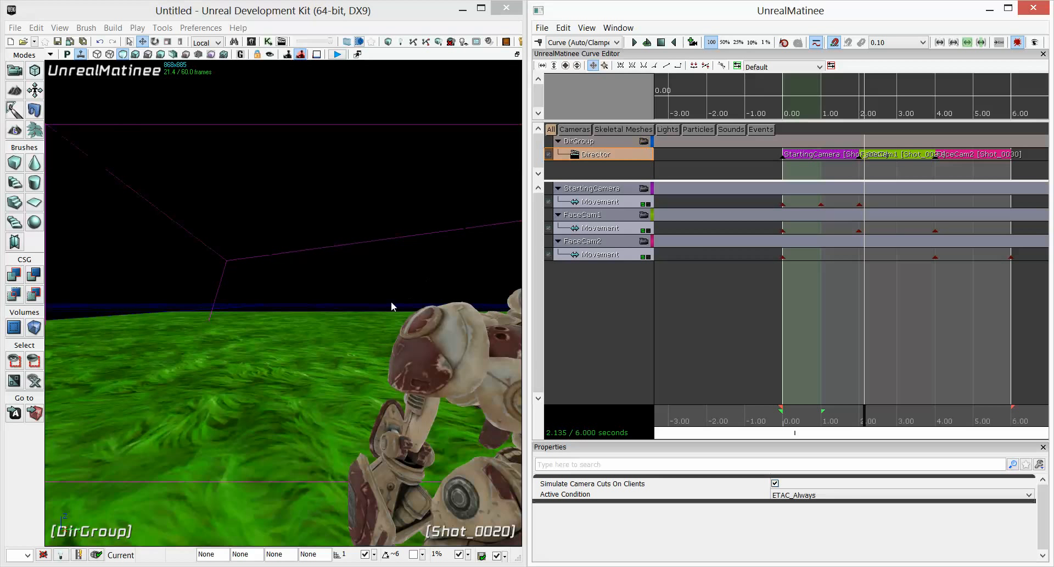
right_drag(392, 304, 349, 341)
click(349, 341)
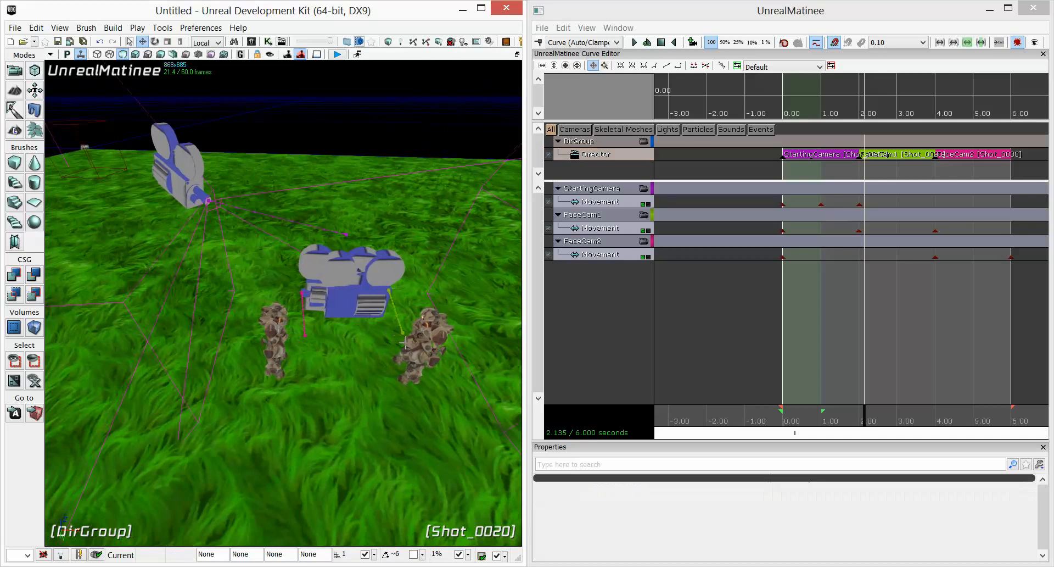
click(421, 346)
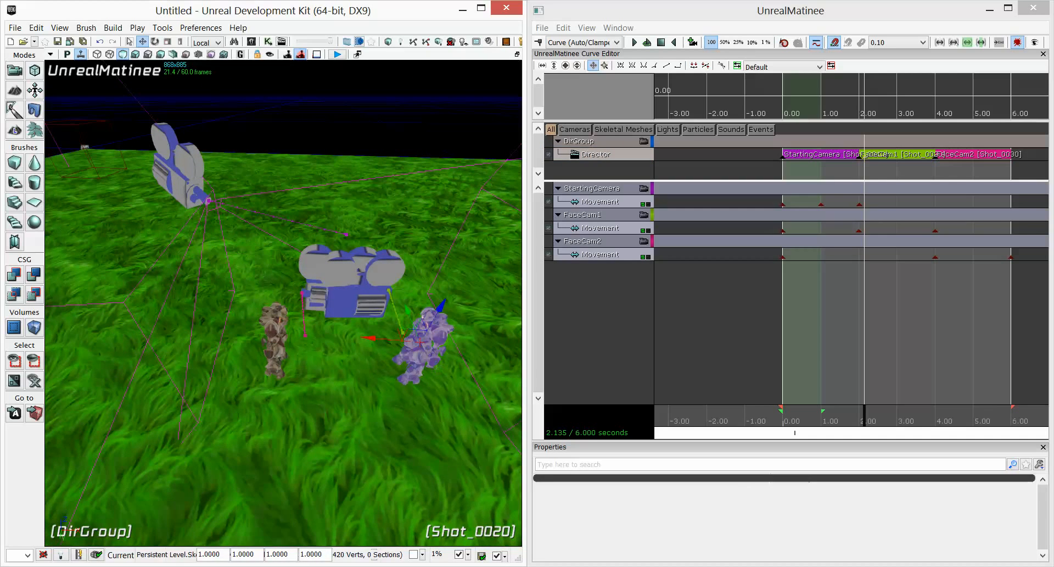
mouse_move(422, 378)
right_down()
mouse_move(432, 382)
mouse_move(436, 370)
right_up()
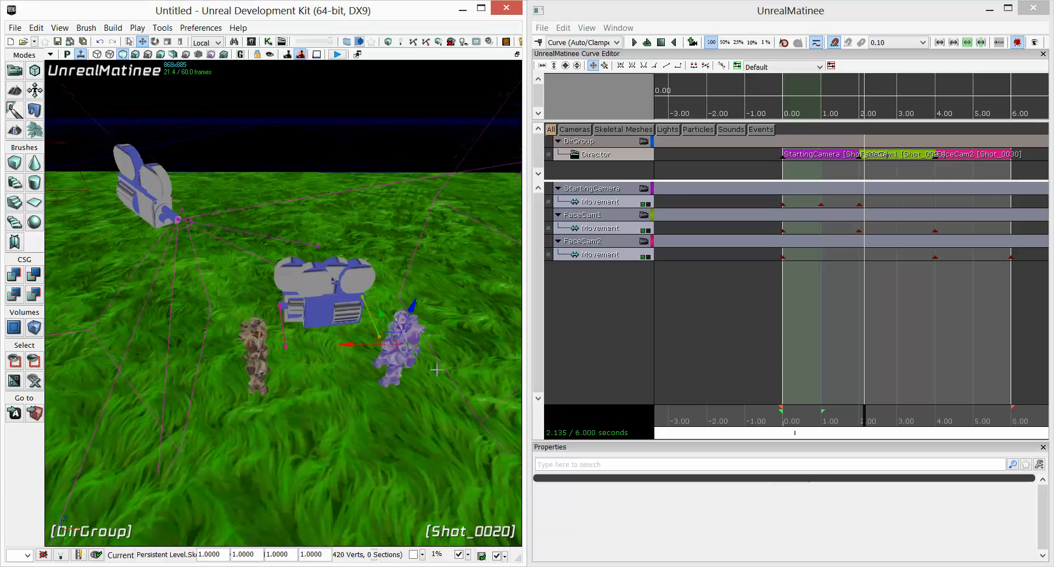